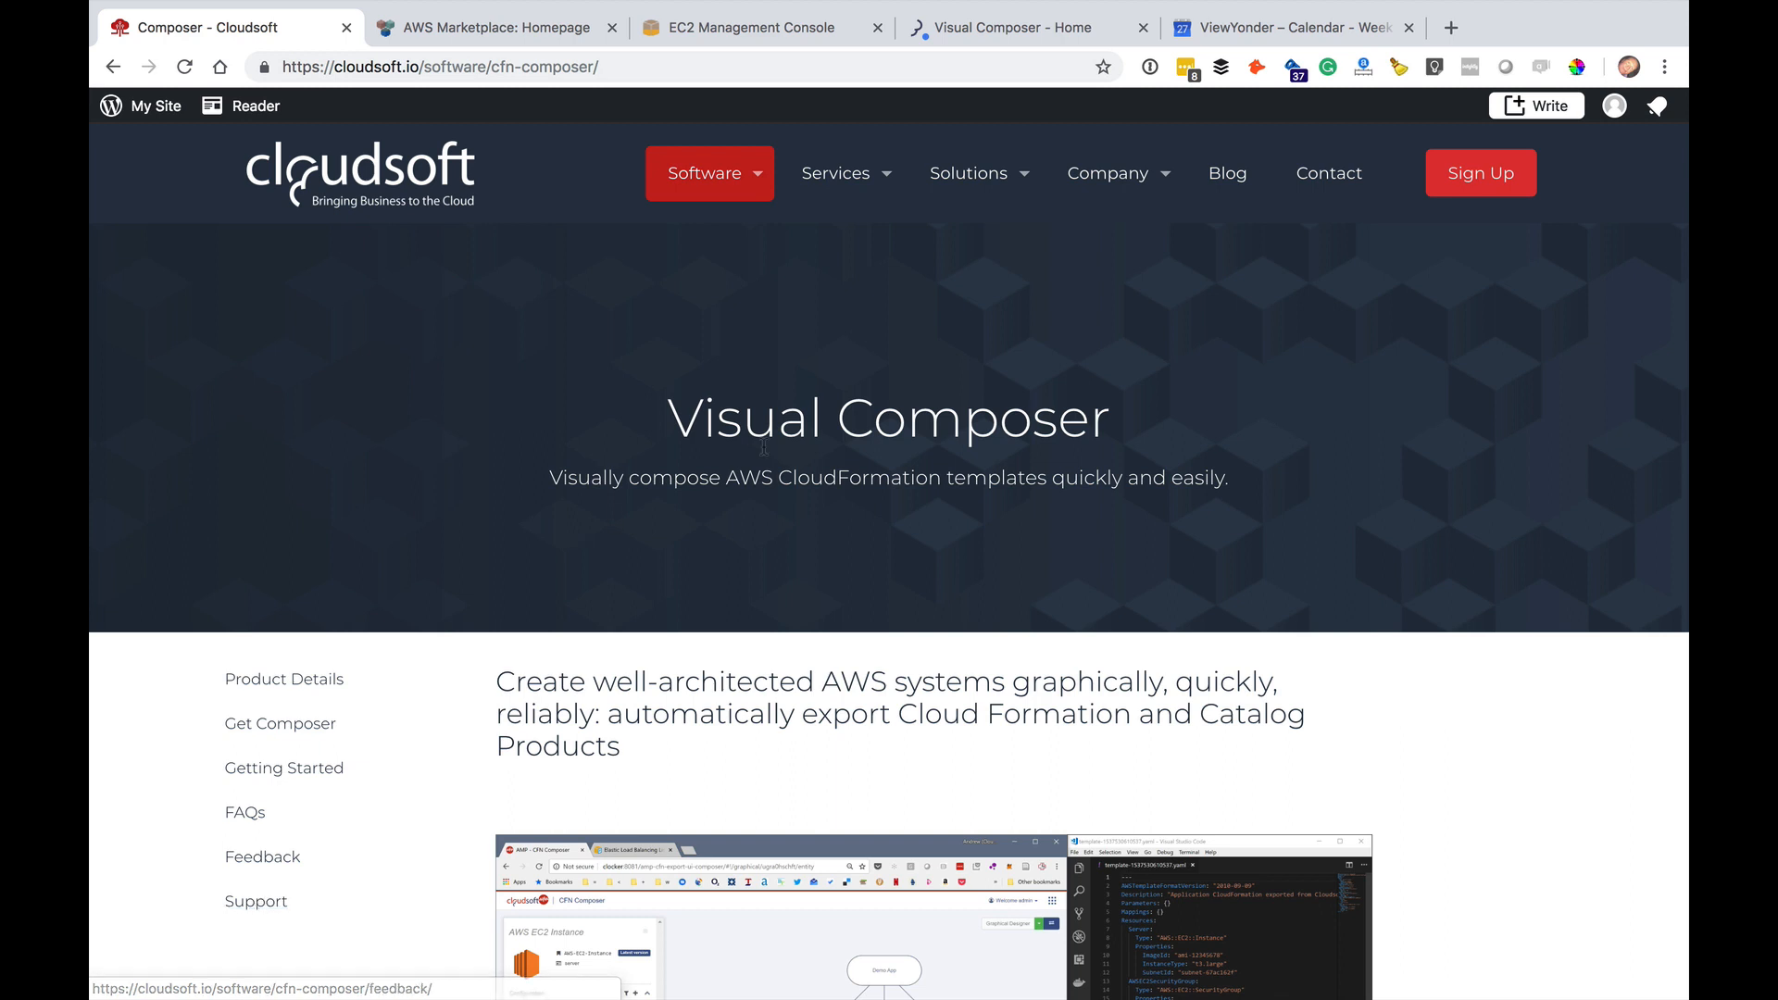
# - Open the Visual Composer Getting Started guide and read through its five steps, from Preparation to exporting the CloudFormation template
pyautogui.click(297, 776)
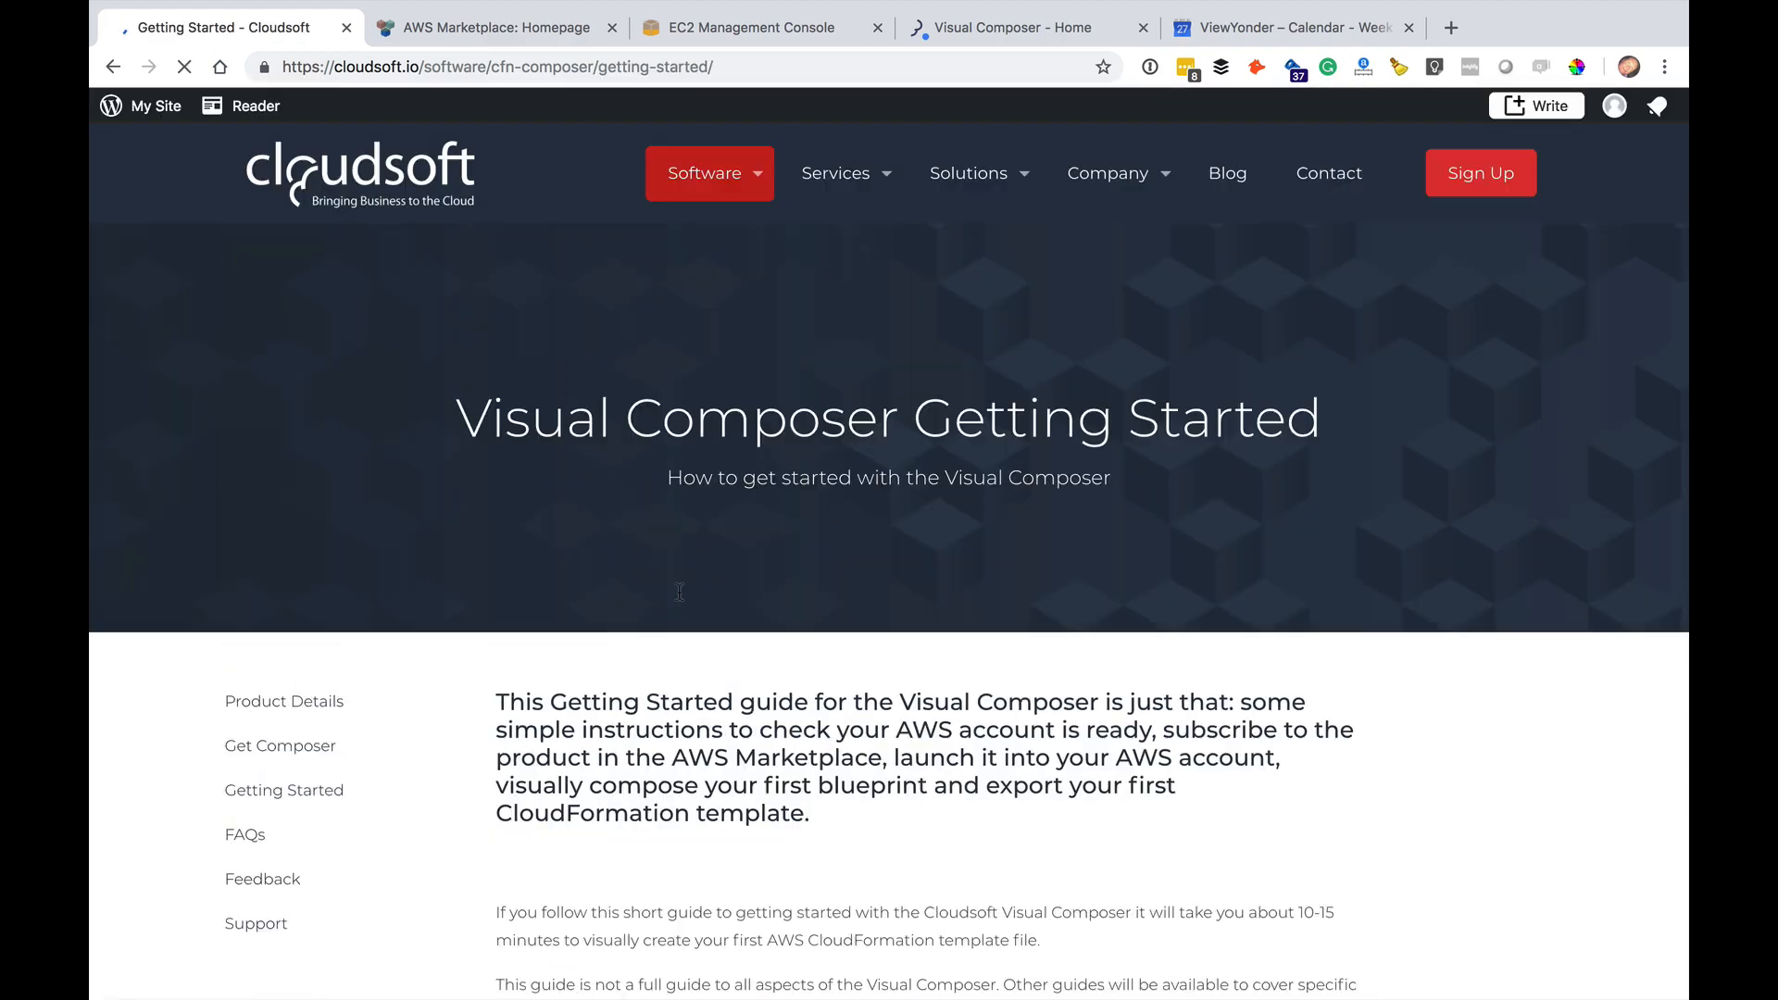
pyautogui.scroll(-5, 870, 544)
pyautogui.scroll(-5, 870, 544)
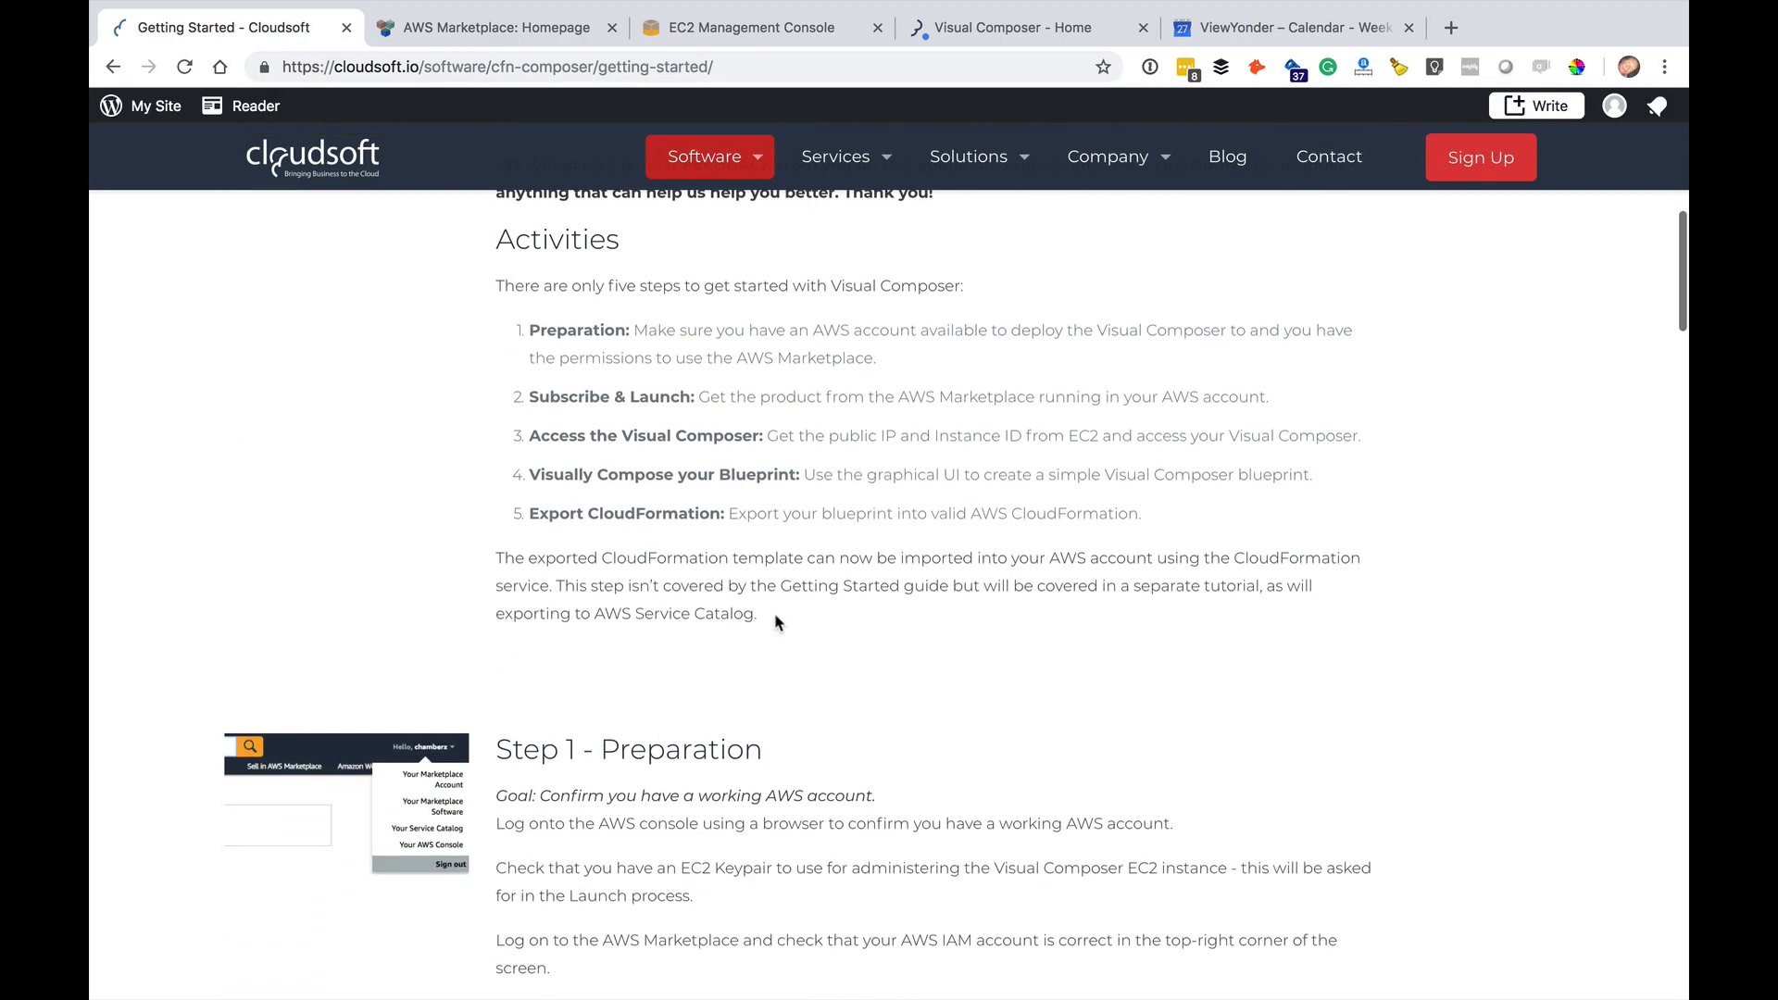
pyautogui.scroll(-2, 738, 672)
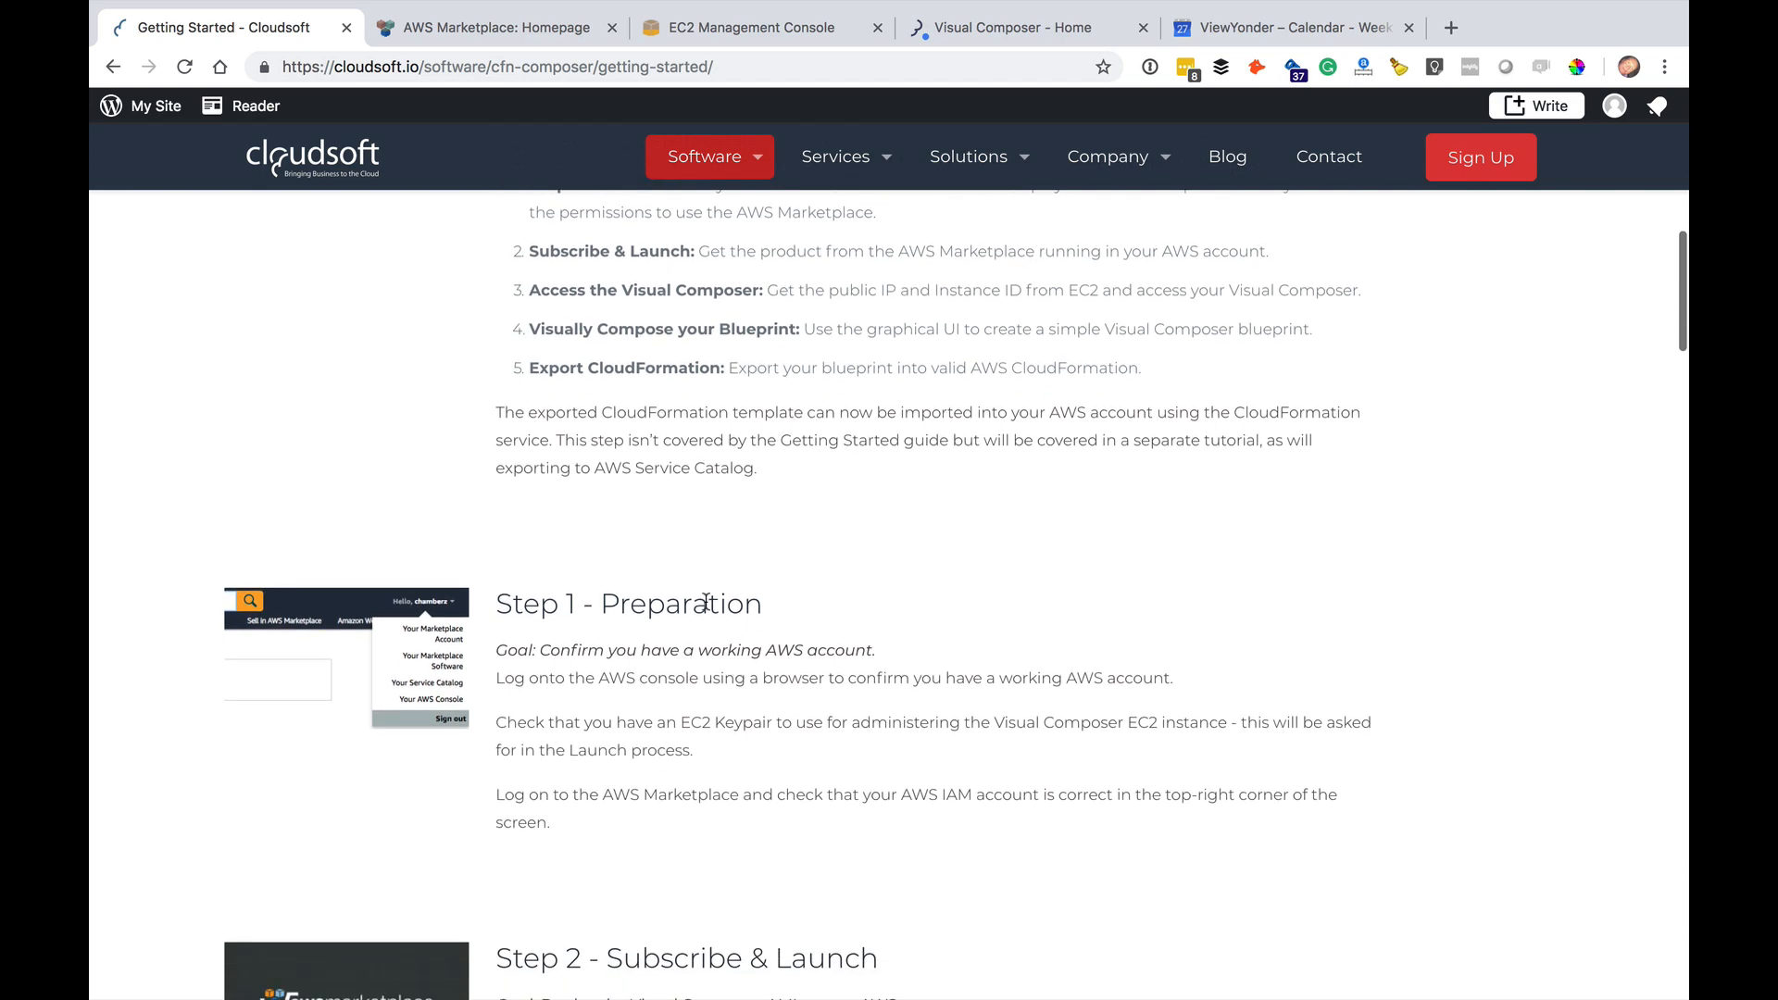
pyautogui.scroll(-4, 701, 625)
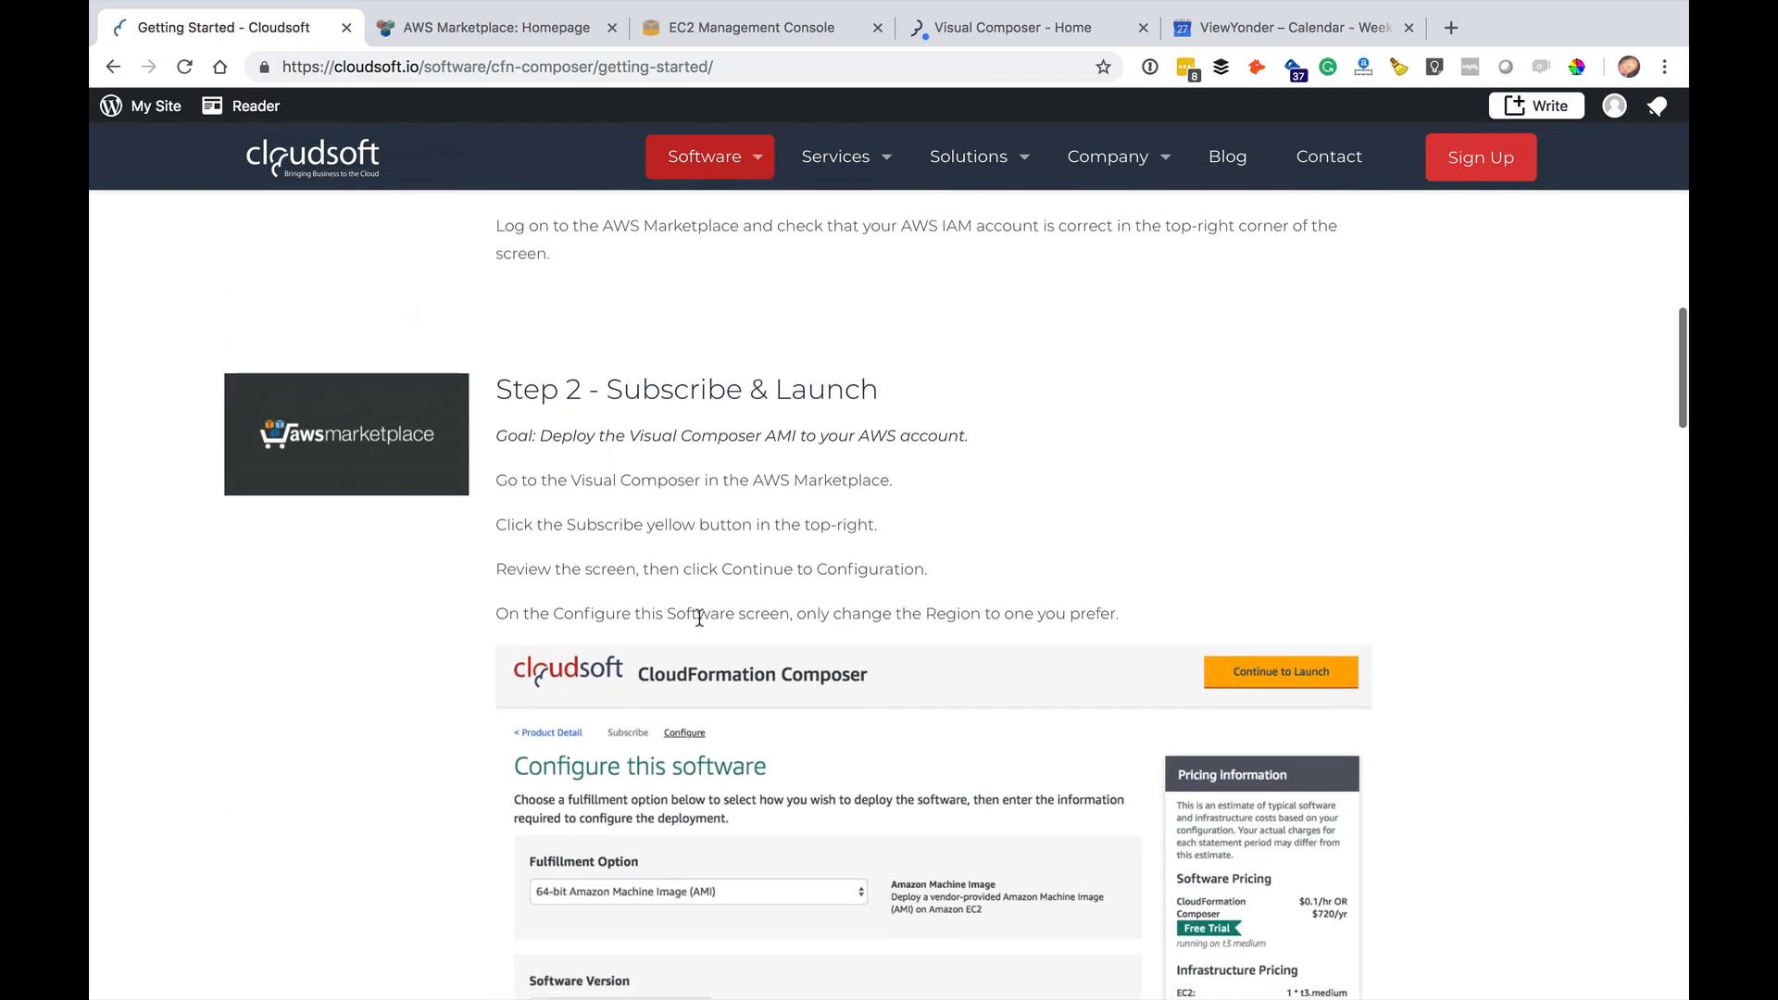
pyautogui.scroll(-5, 704, 373)
pyautogui.scroll(-15, 706, 379)
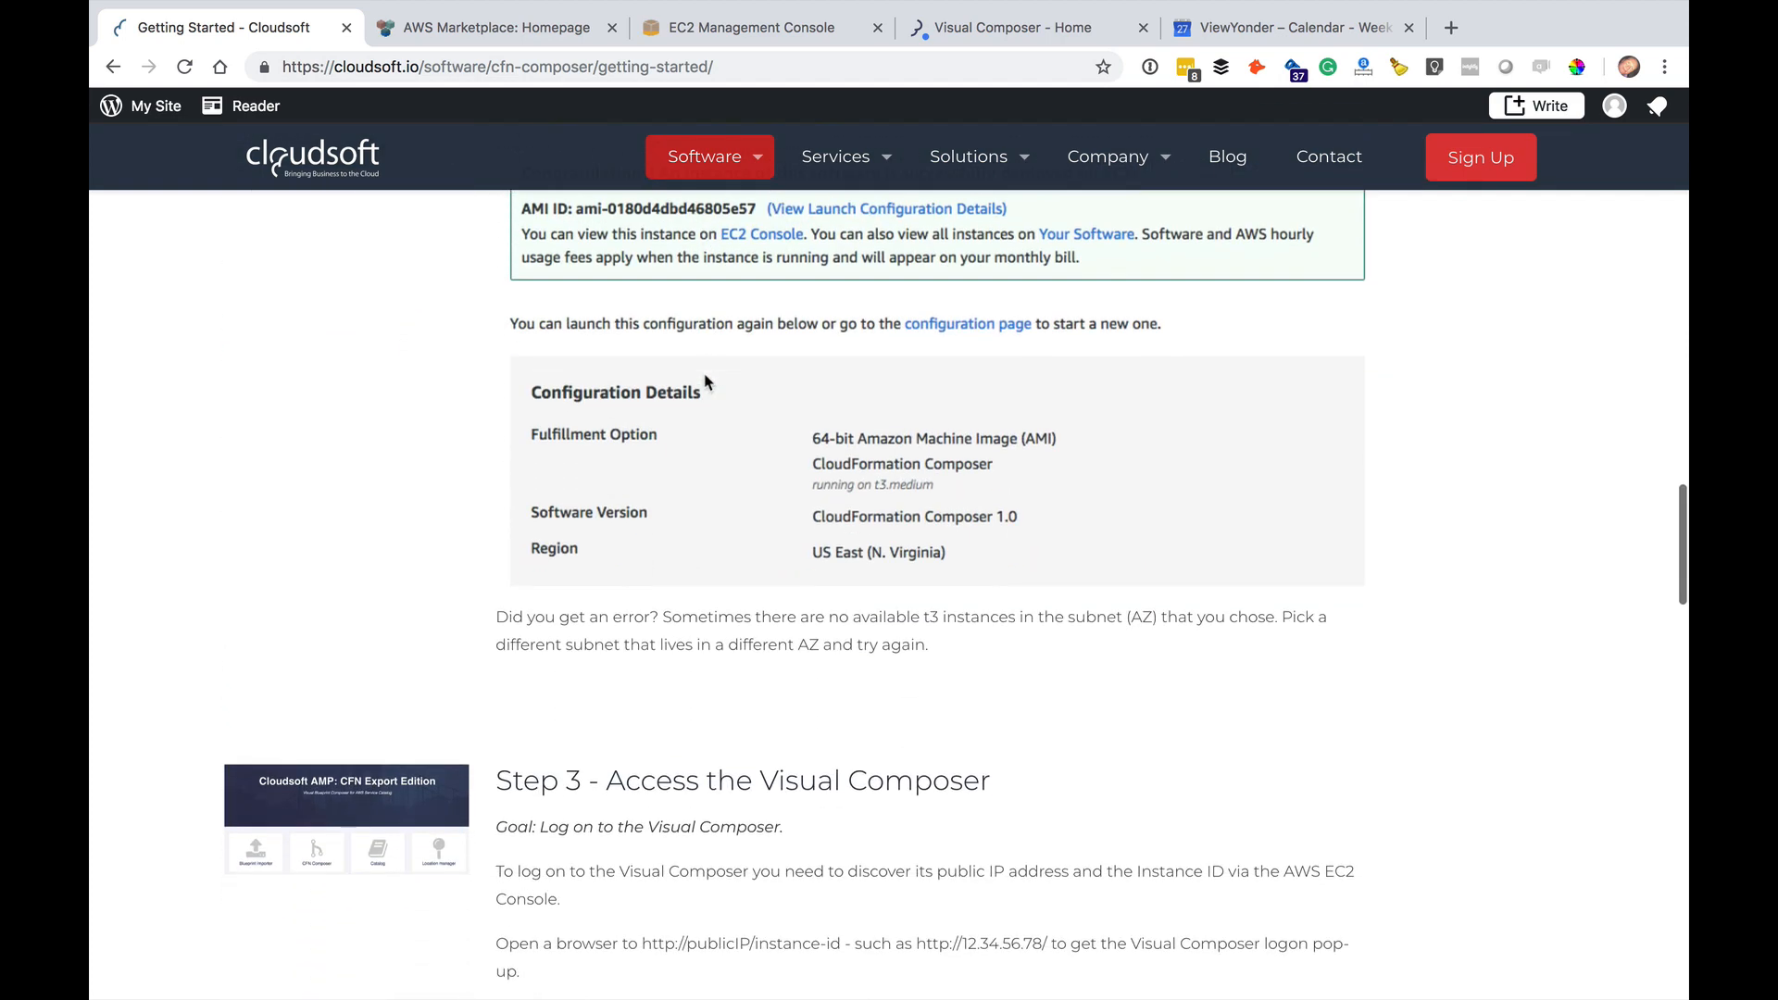
pyautogui.scroll(-4, 723, 629)
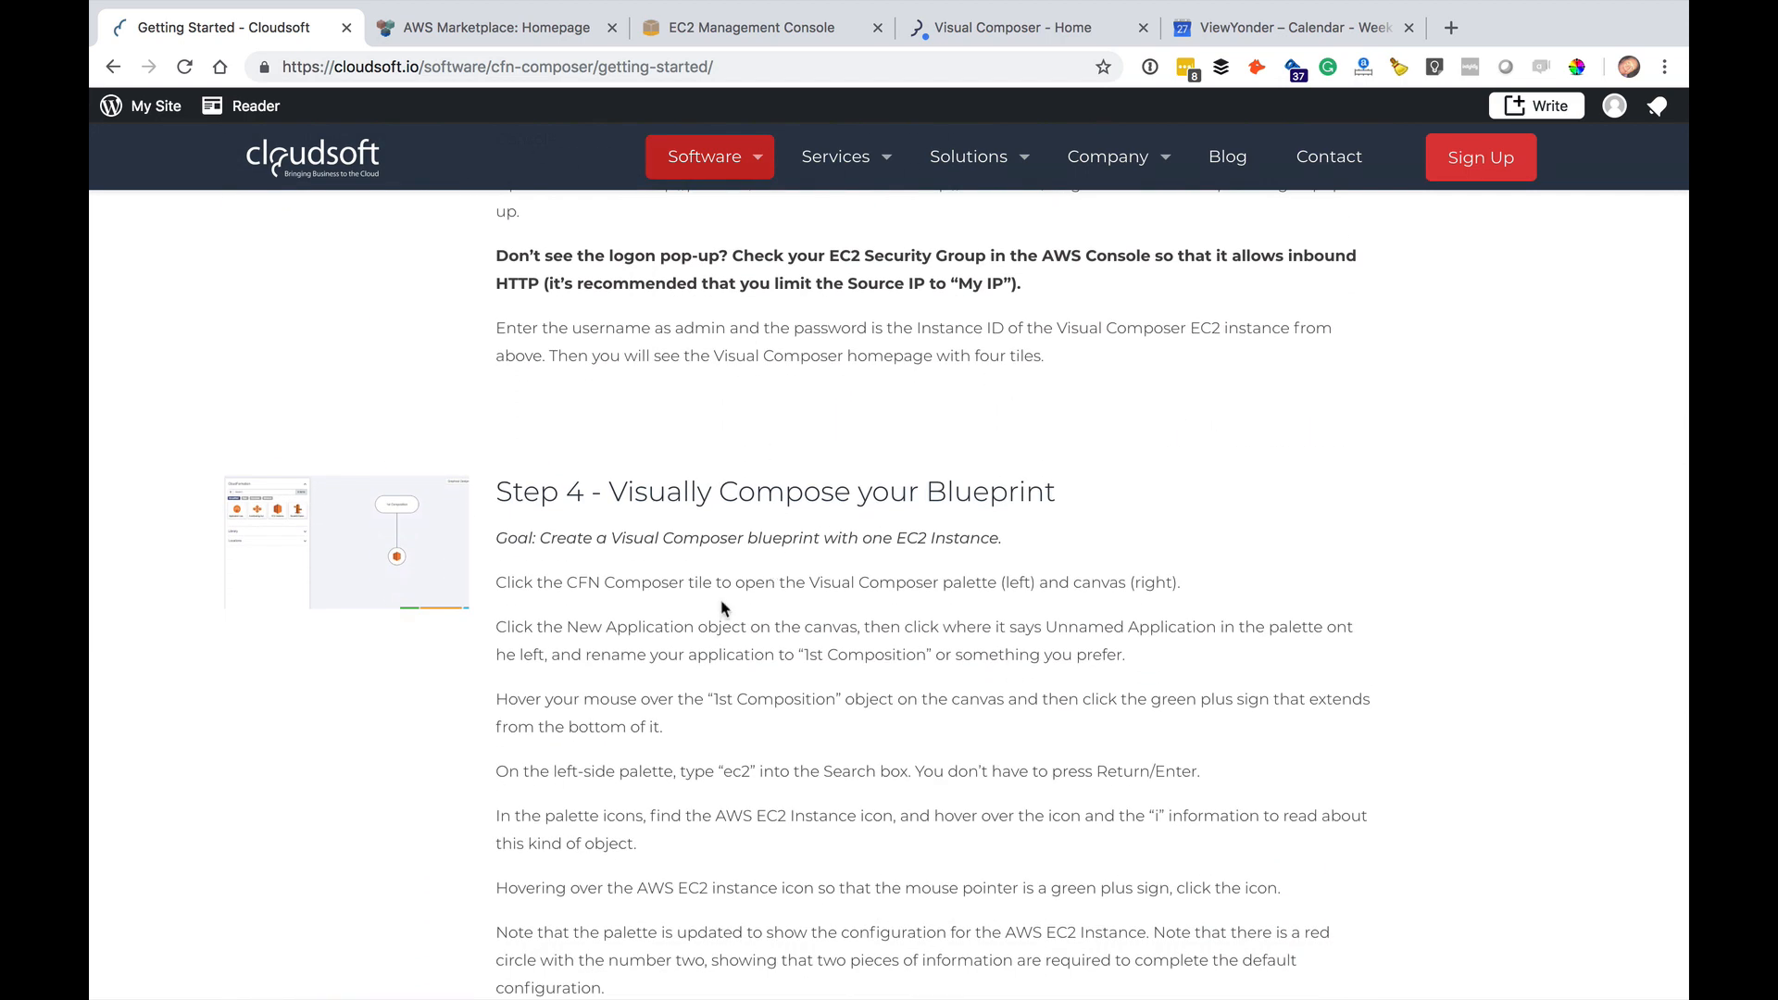
pyautogui.scroll(-1, 765, 620)
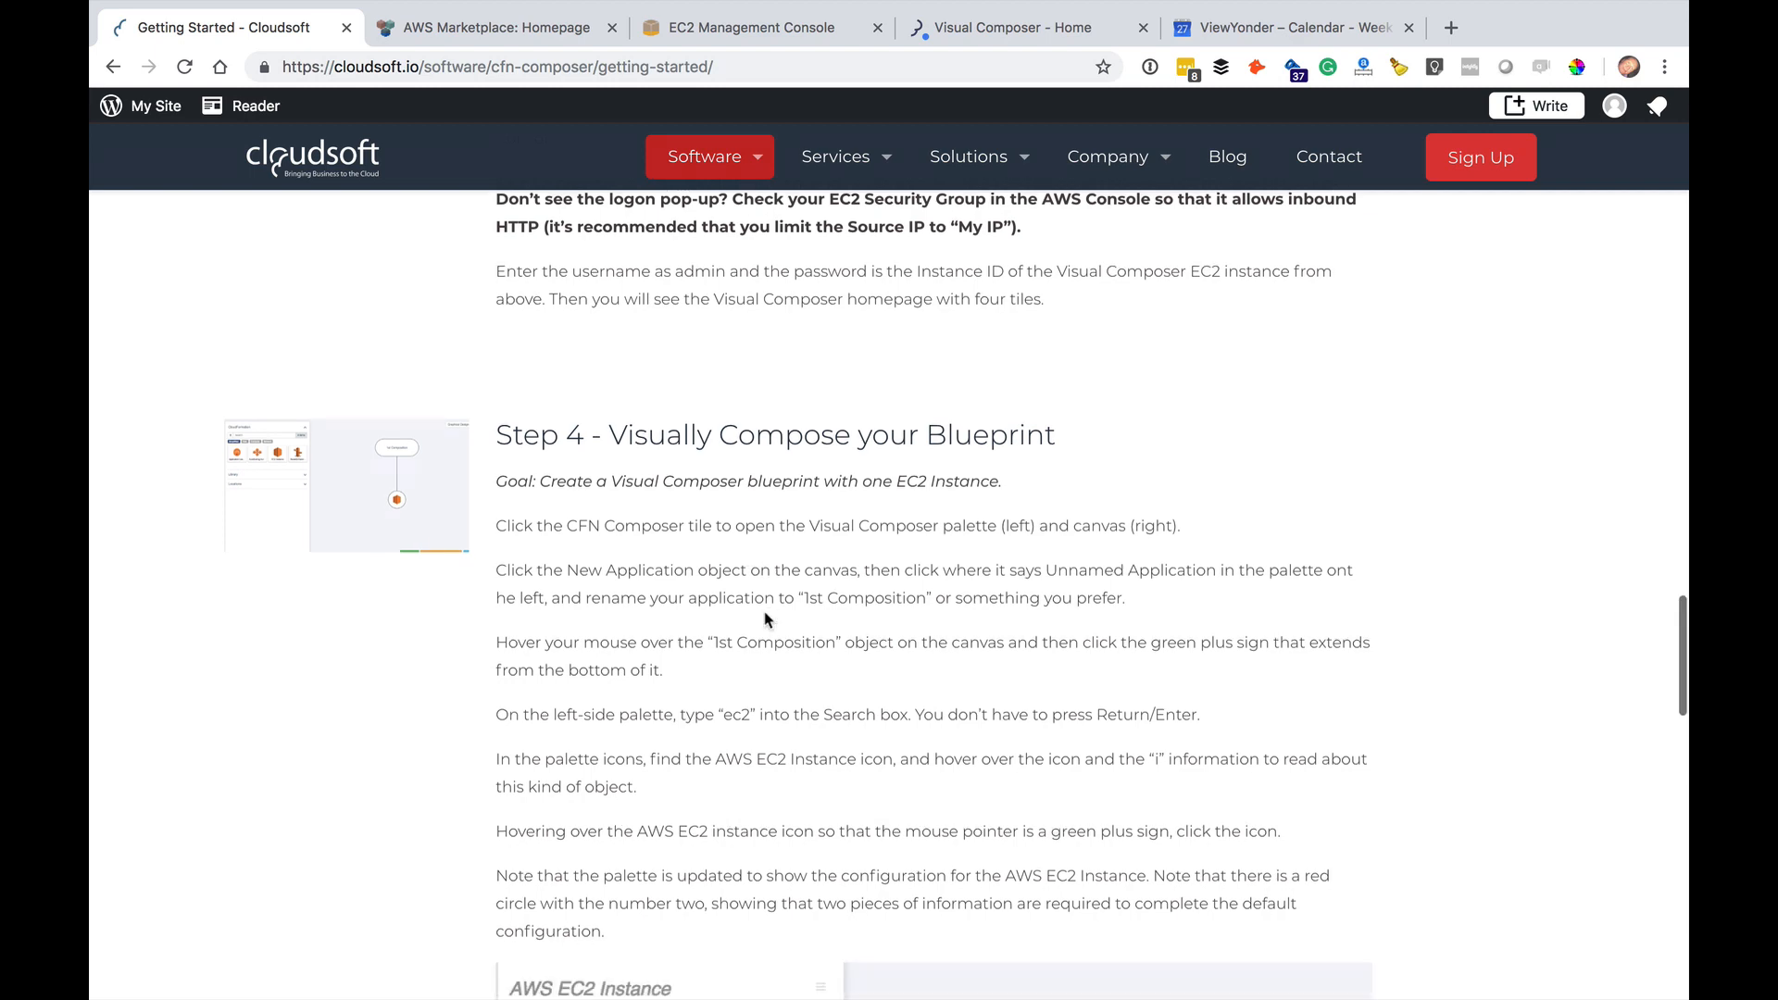
pyautogui.scroll(-11, 765, 620)
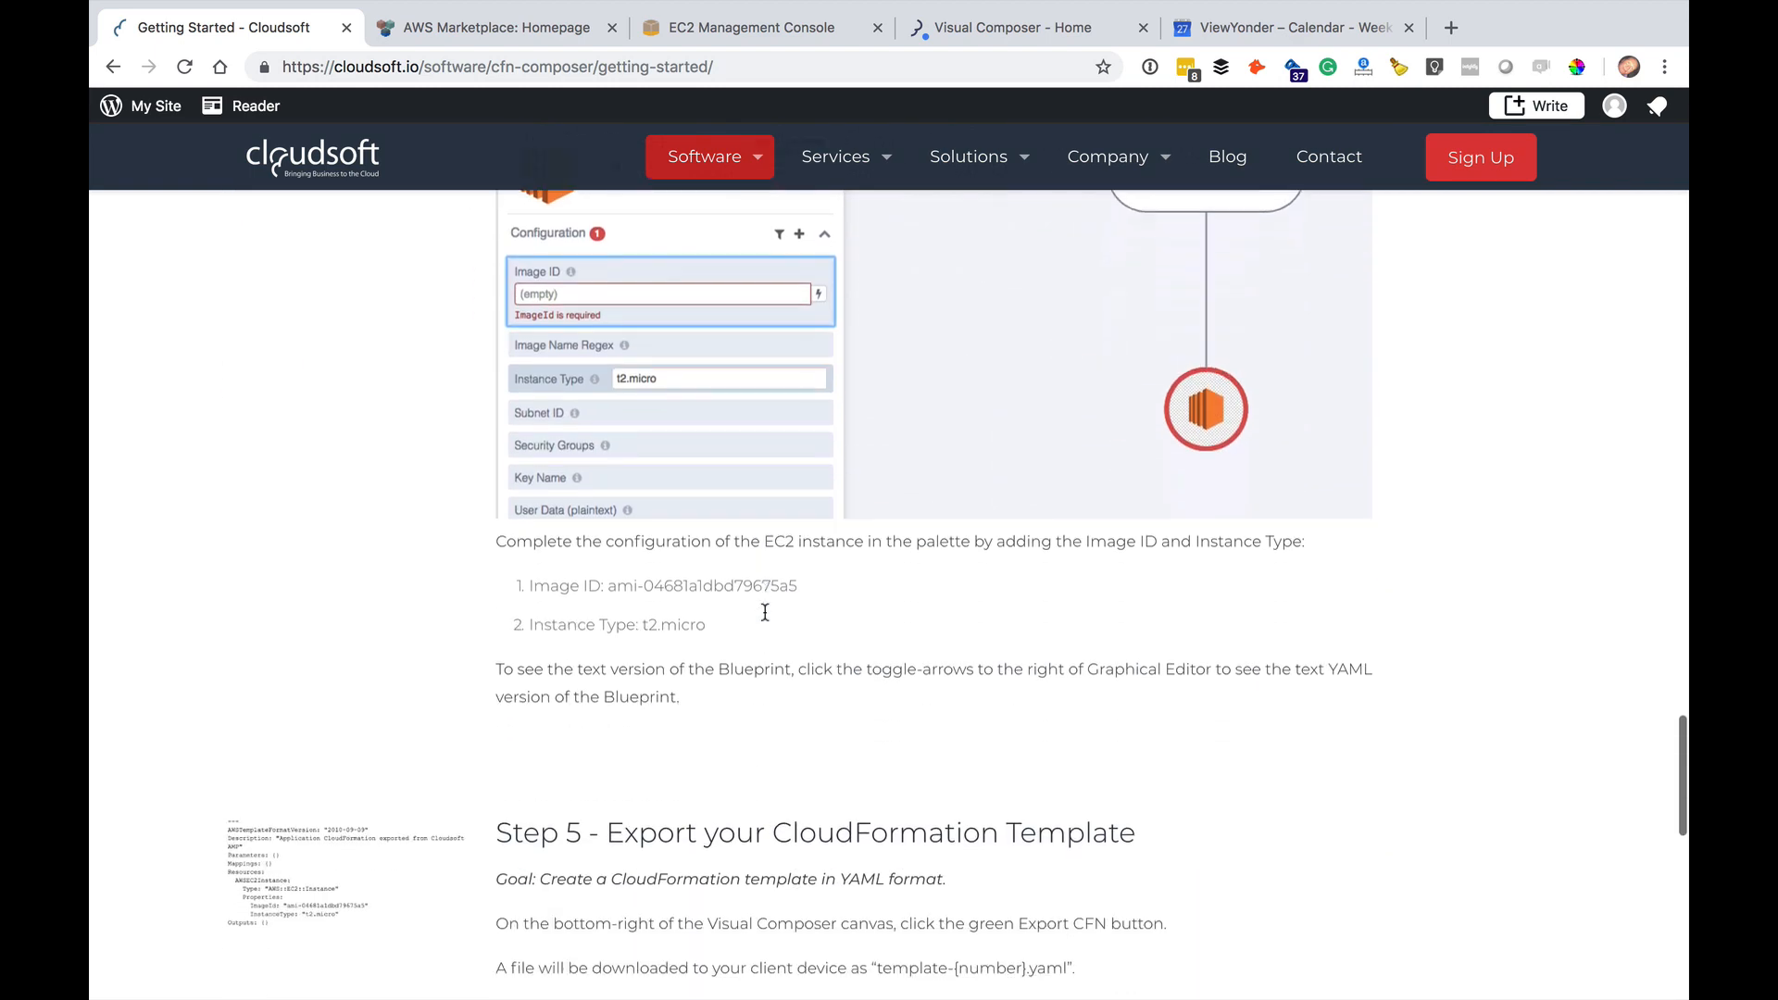
pyautogui.scroll(-2, 765, 613)
pyautogui.scroll(-2, 765, 621)
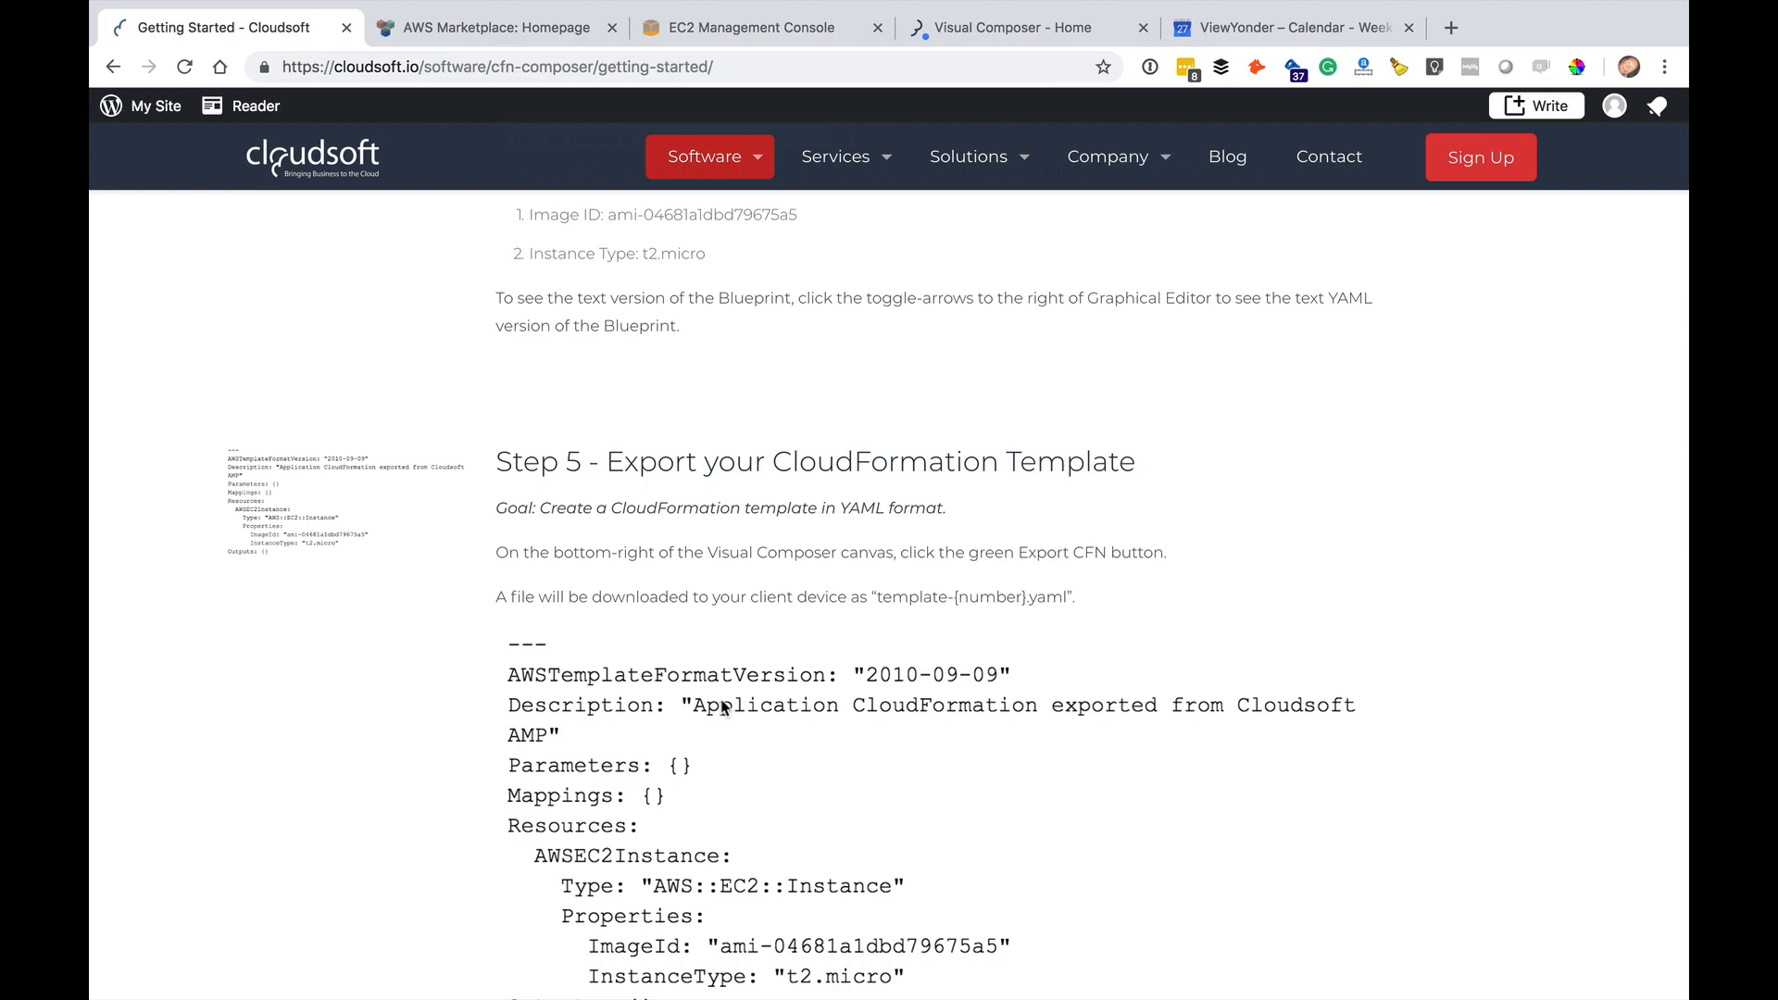
pyautogui.scroll(20, 723, 707)
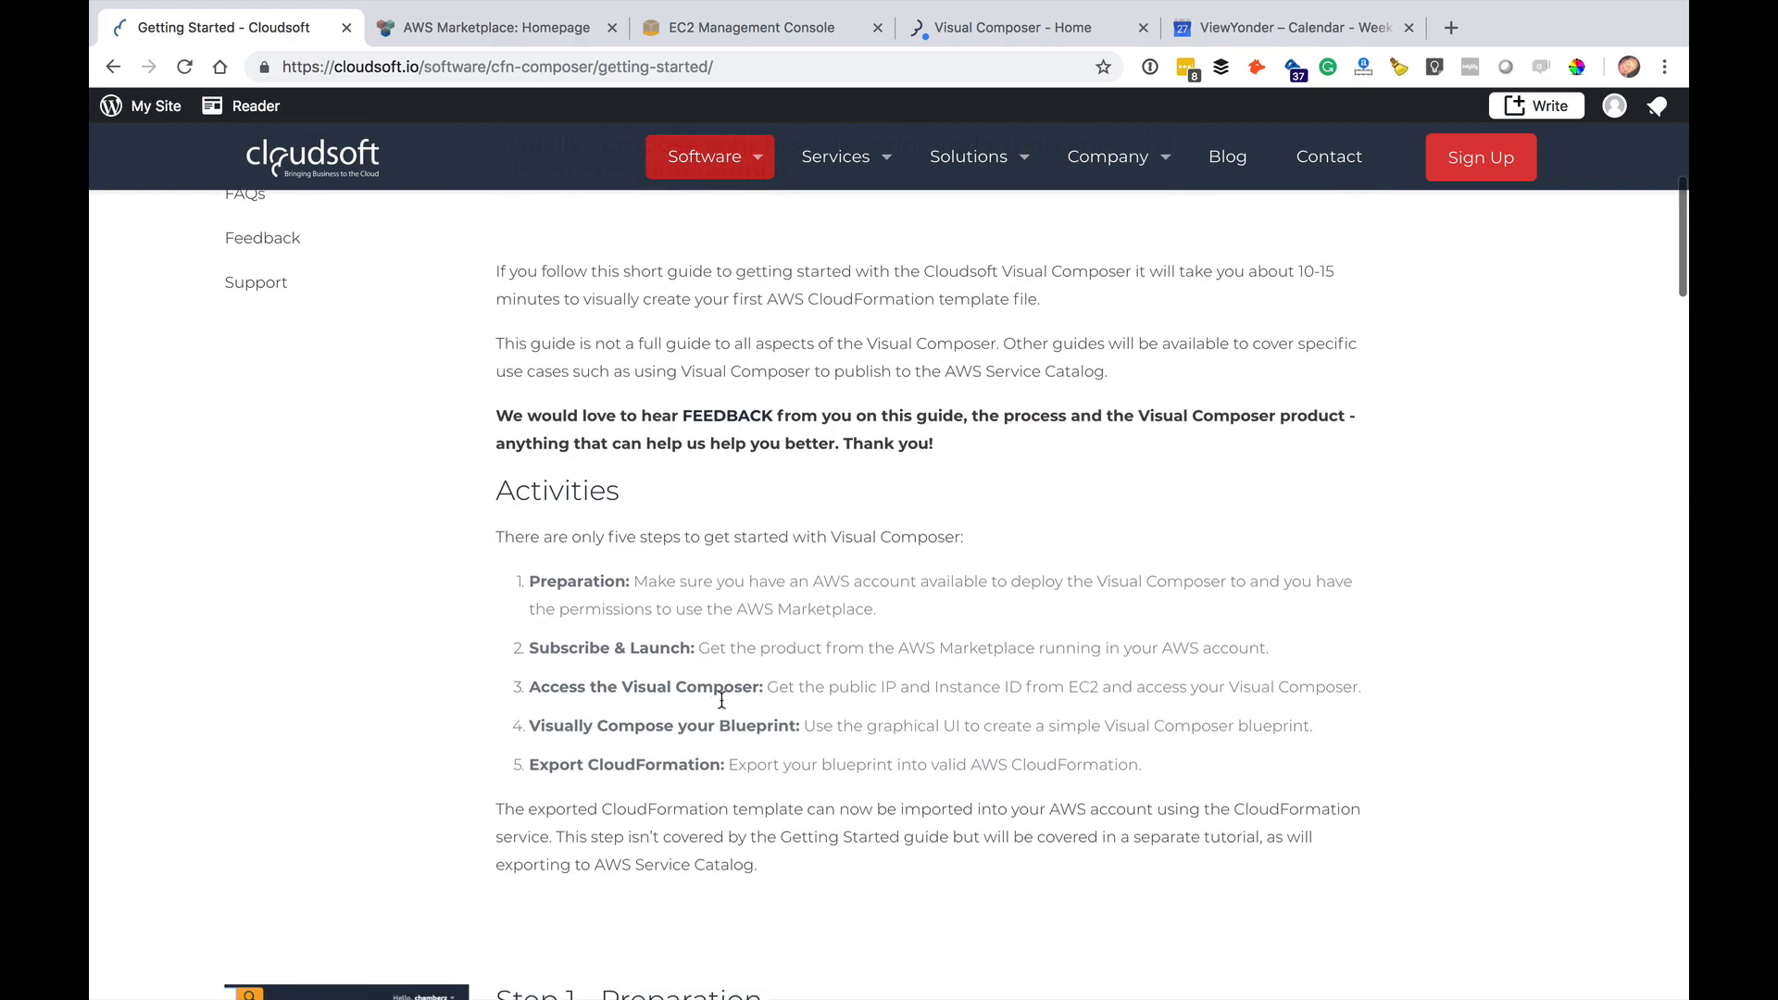
pyautogui.scroll(3, 721, 701)
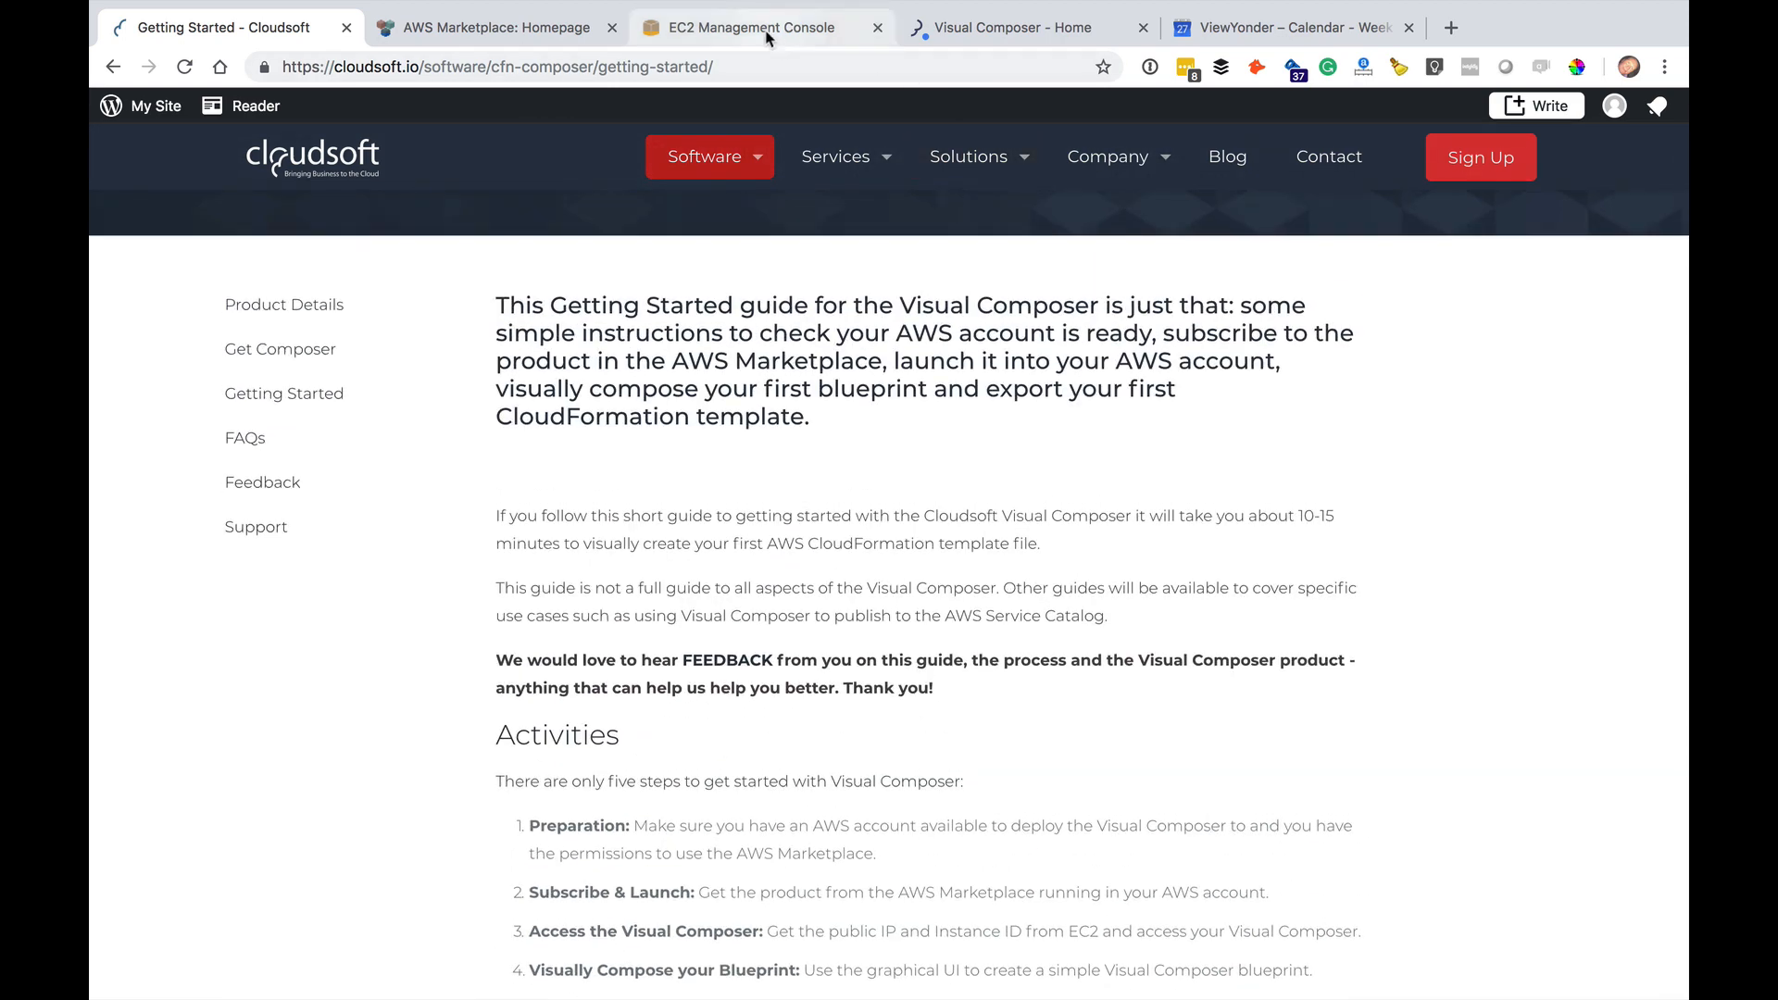
# - Check the signed-in AWS account in the EC2 Management Console and on the AWS Marketplace homepage
pyautogui.click(766, 38)
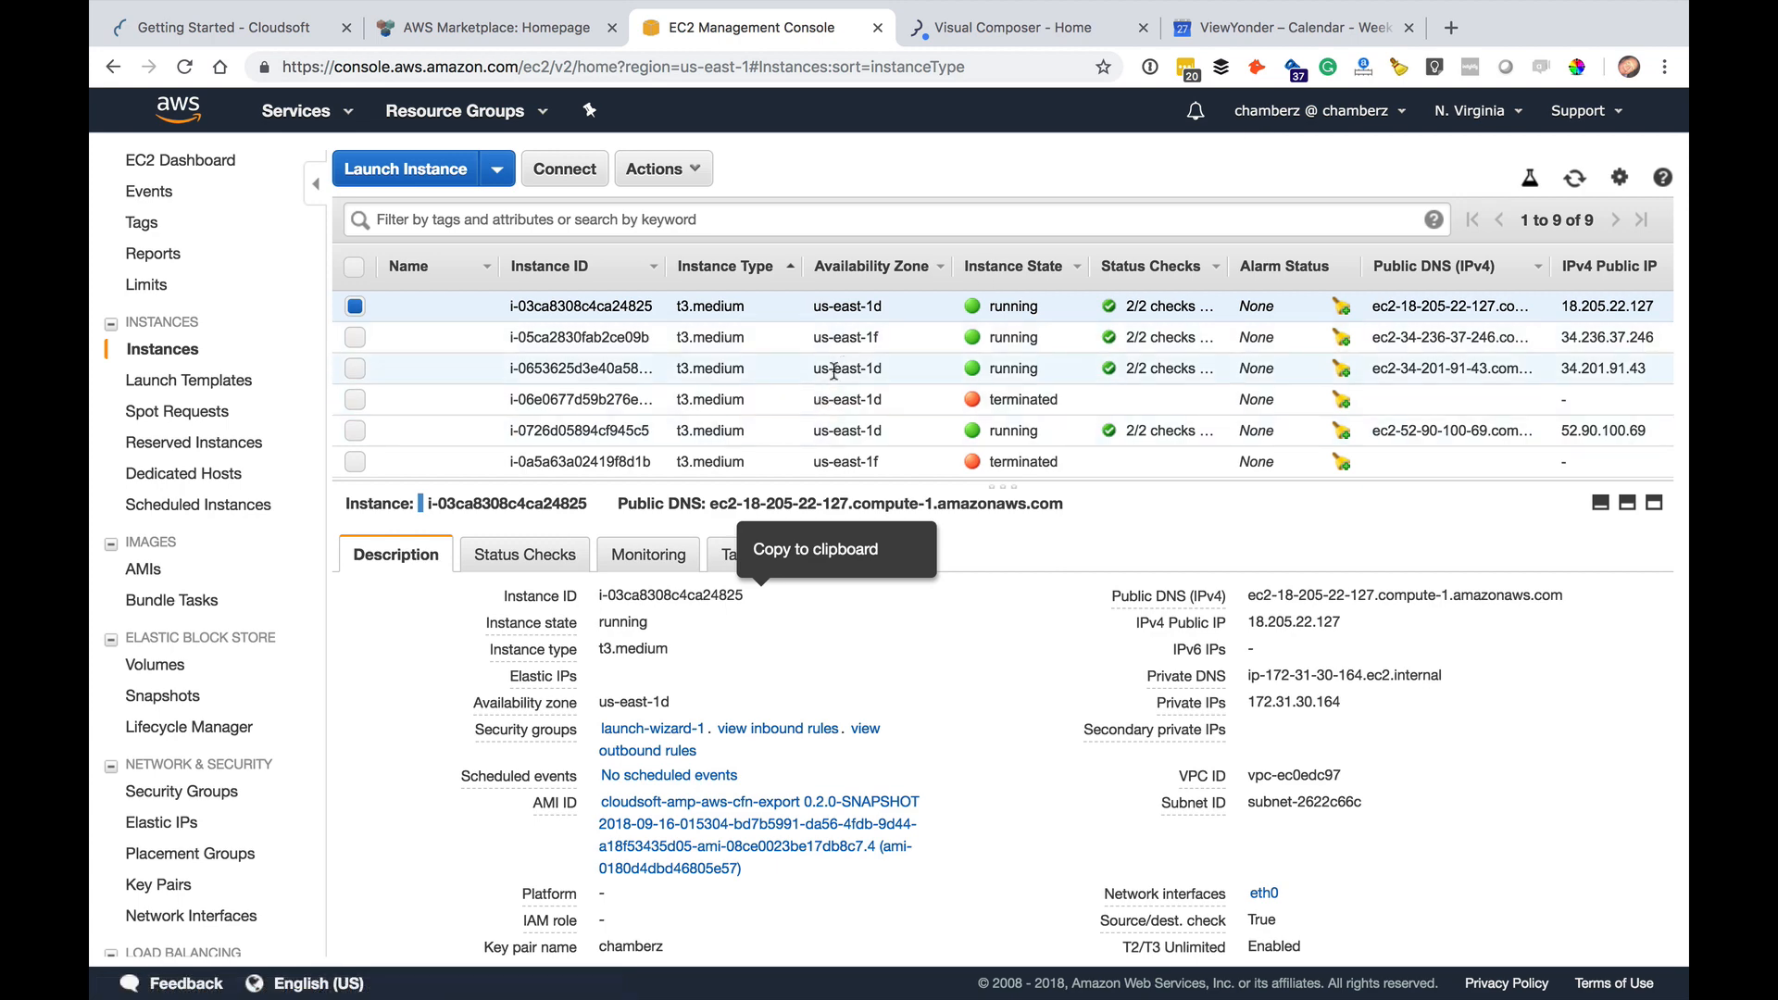
pyautogui.click(514, 29)
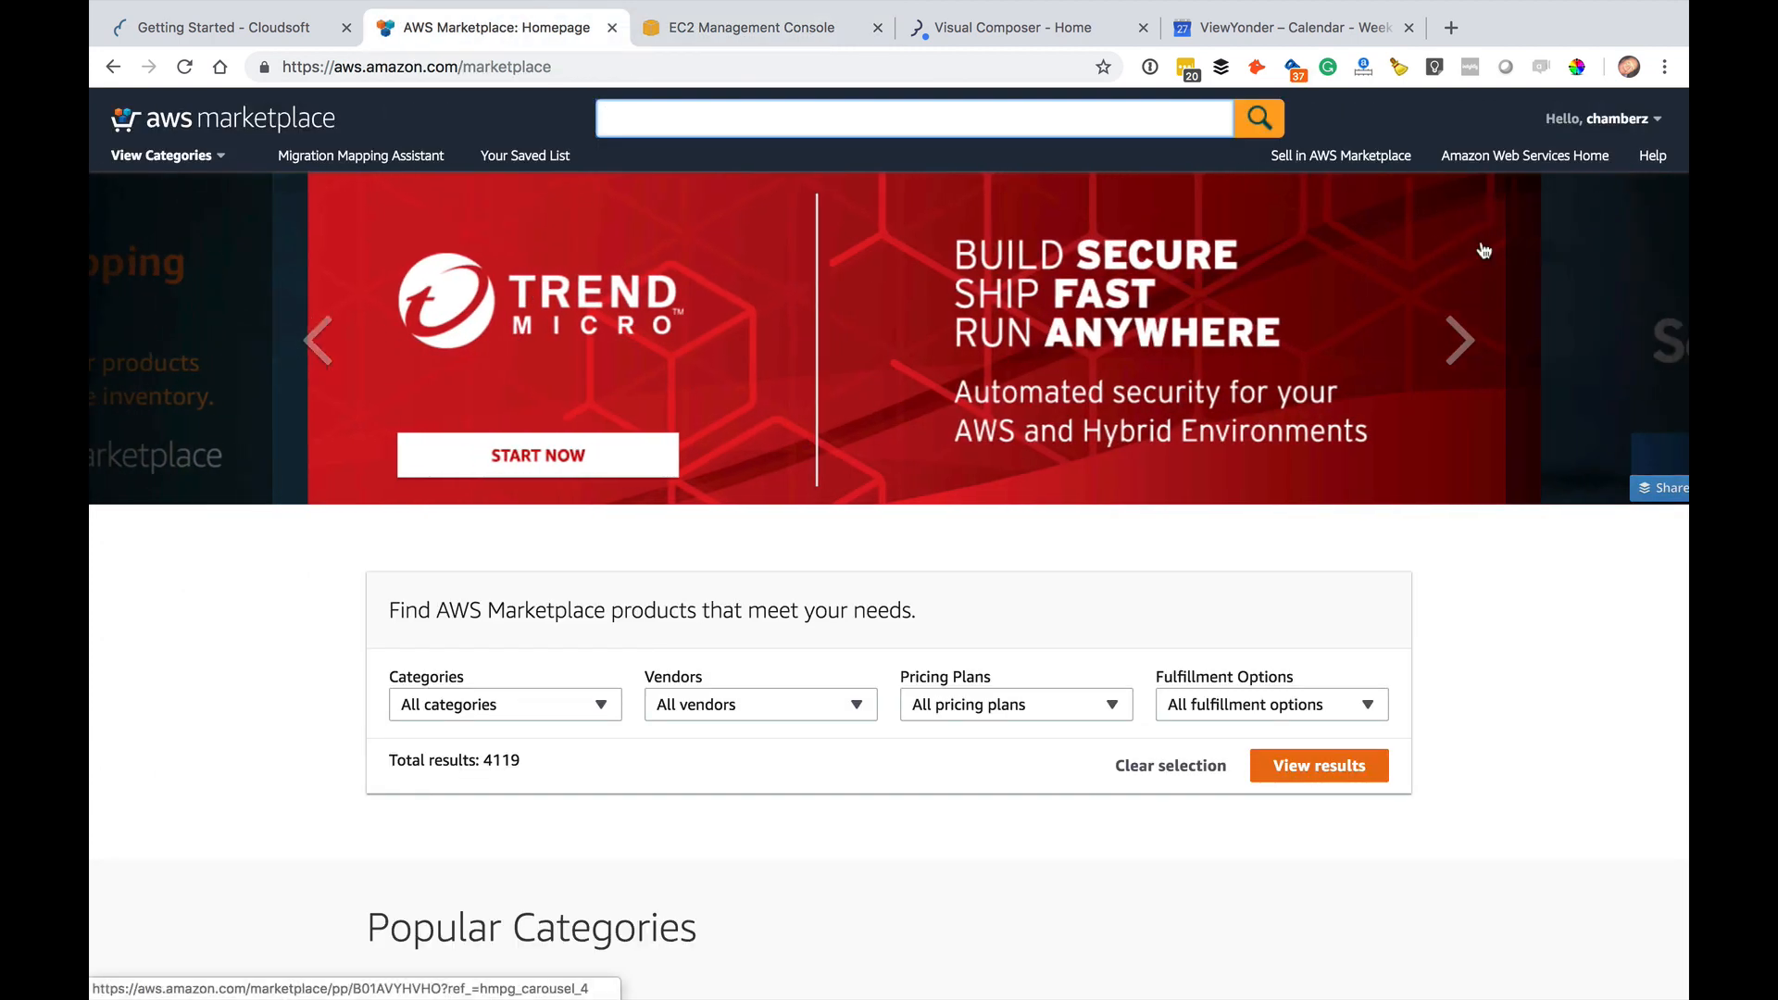
pyautogui.moveTo(1622, 128)
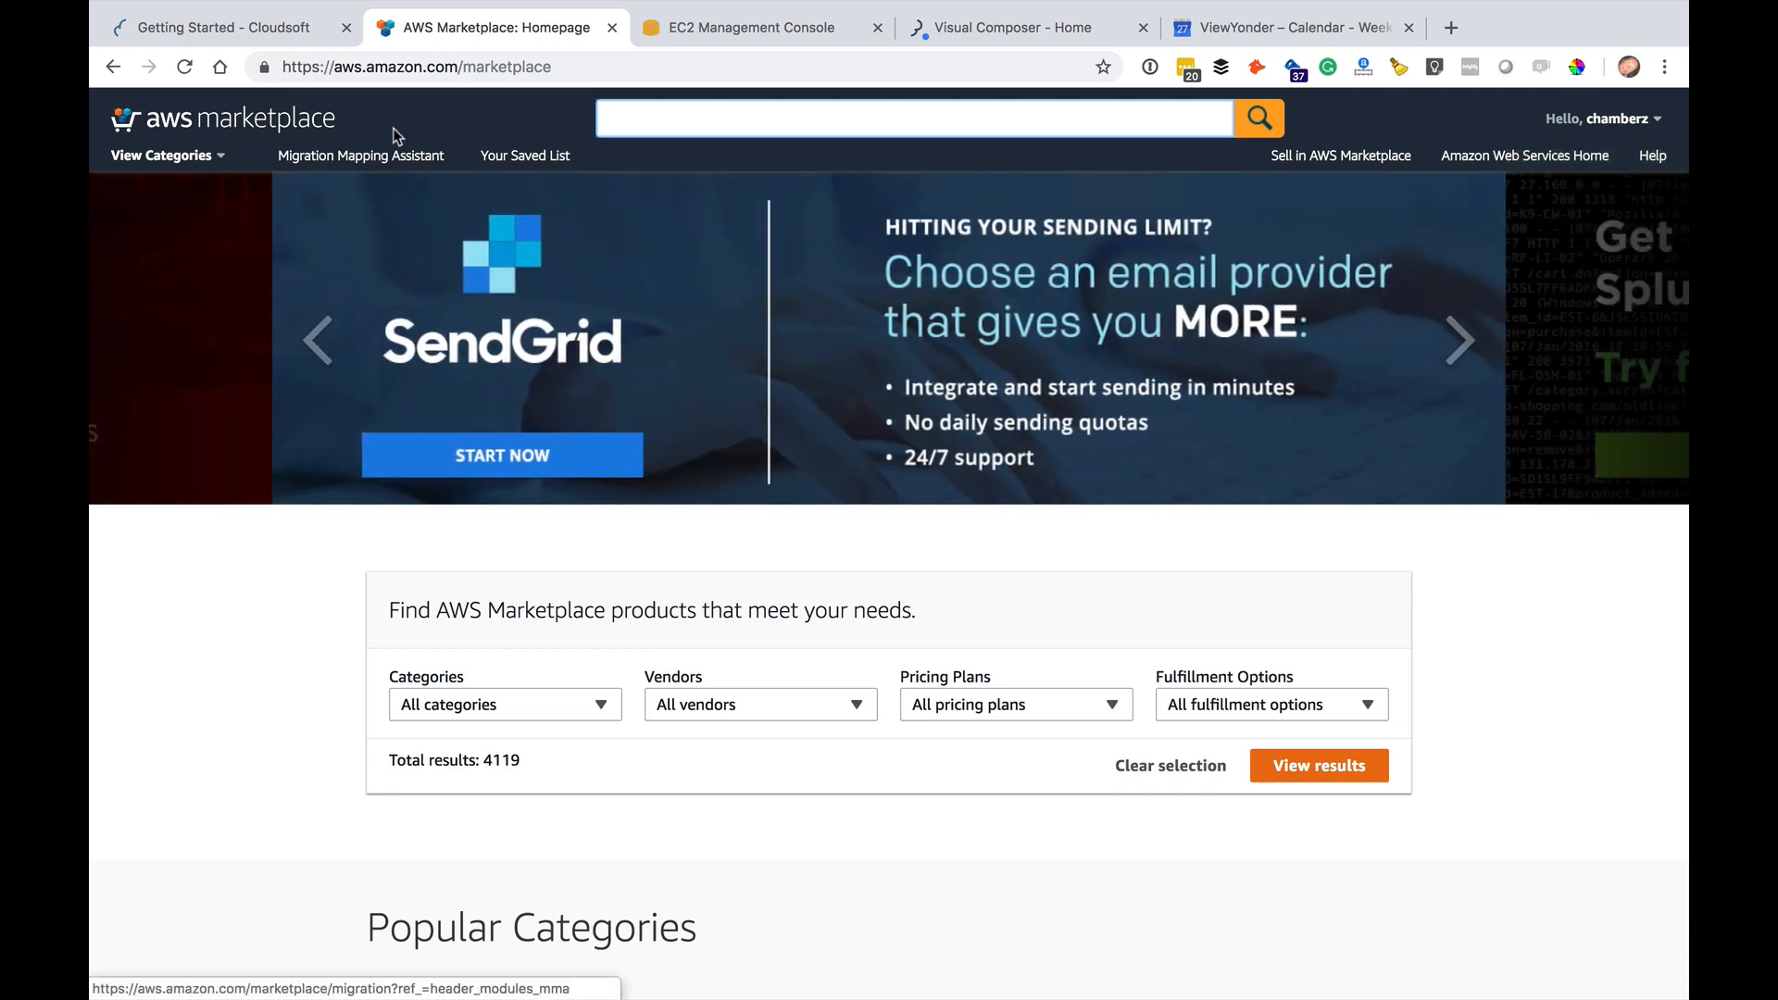
# - Return to the Getting Started guide and open its Get Composer link in a new window
pyautogui.click(292, 39)
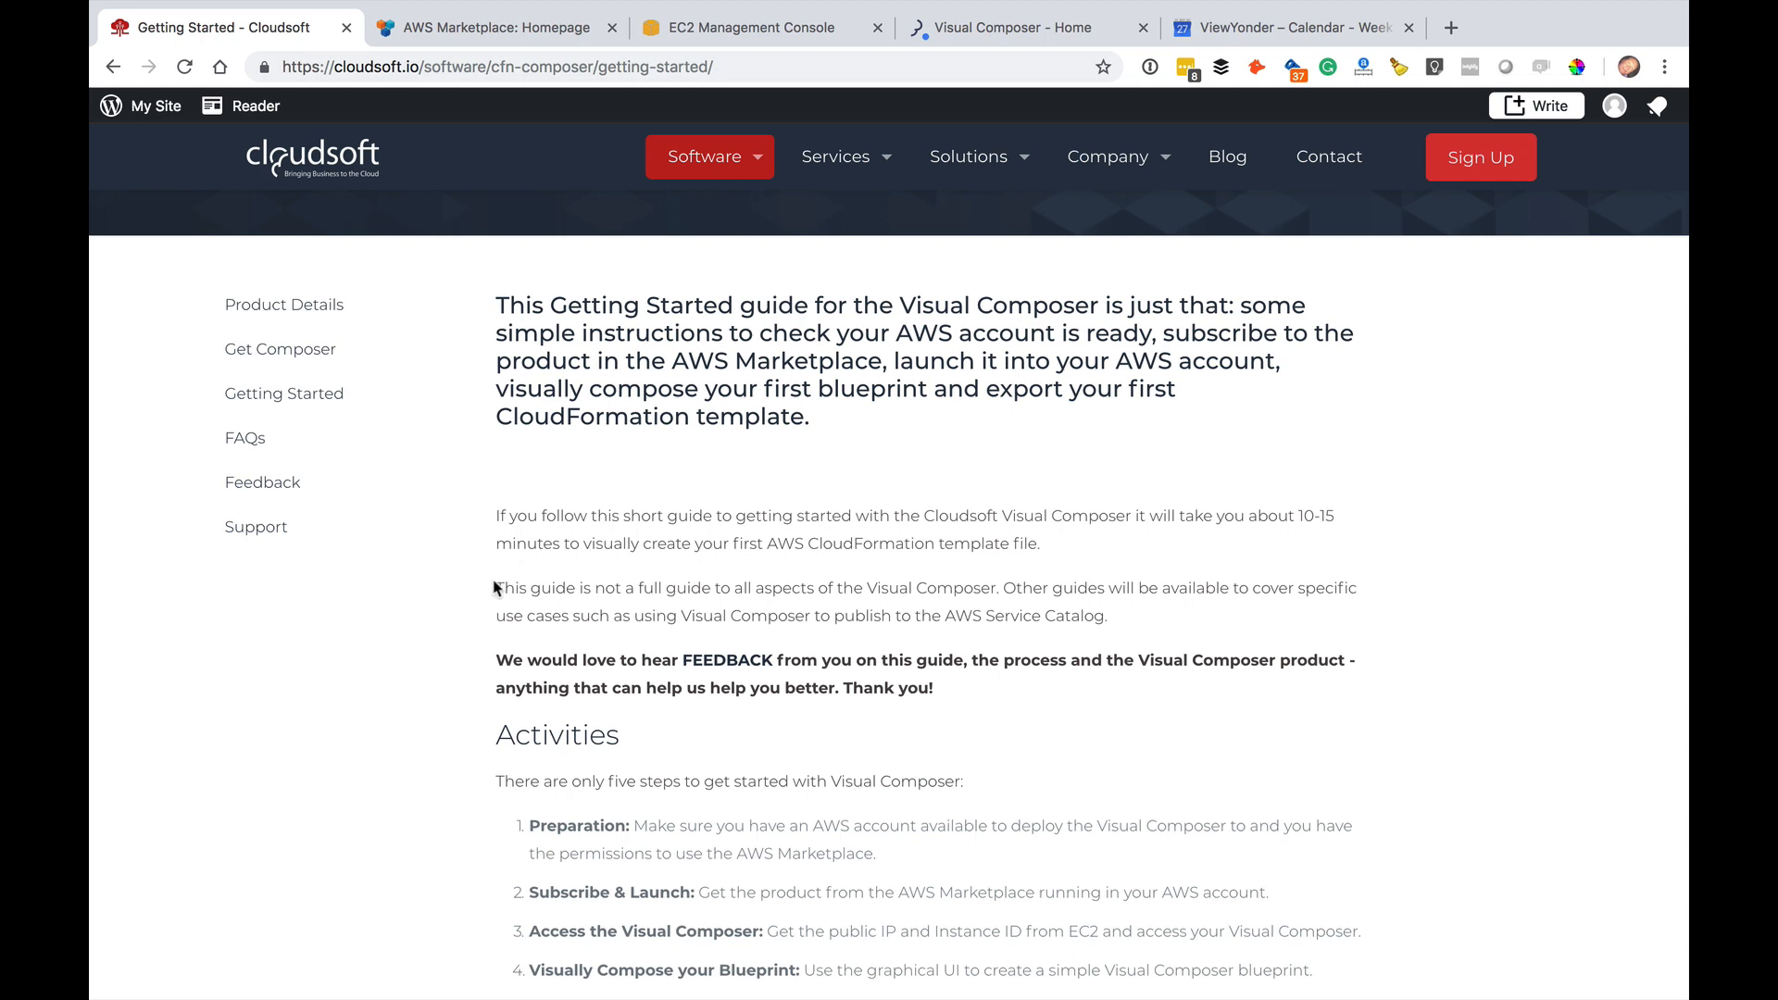
pyautogui.rightClick(295, 351)
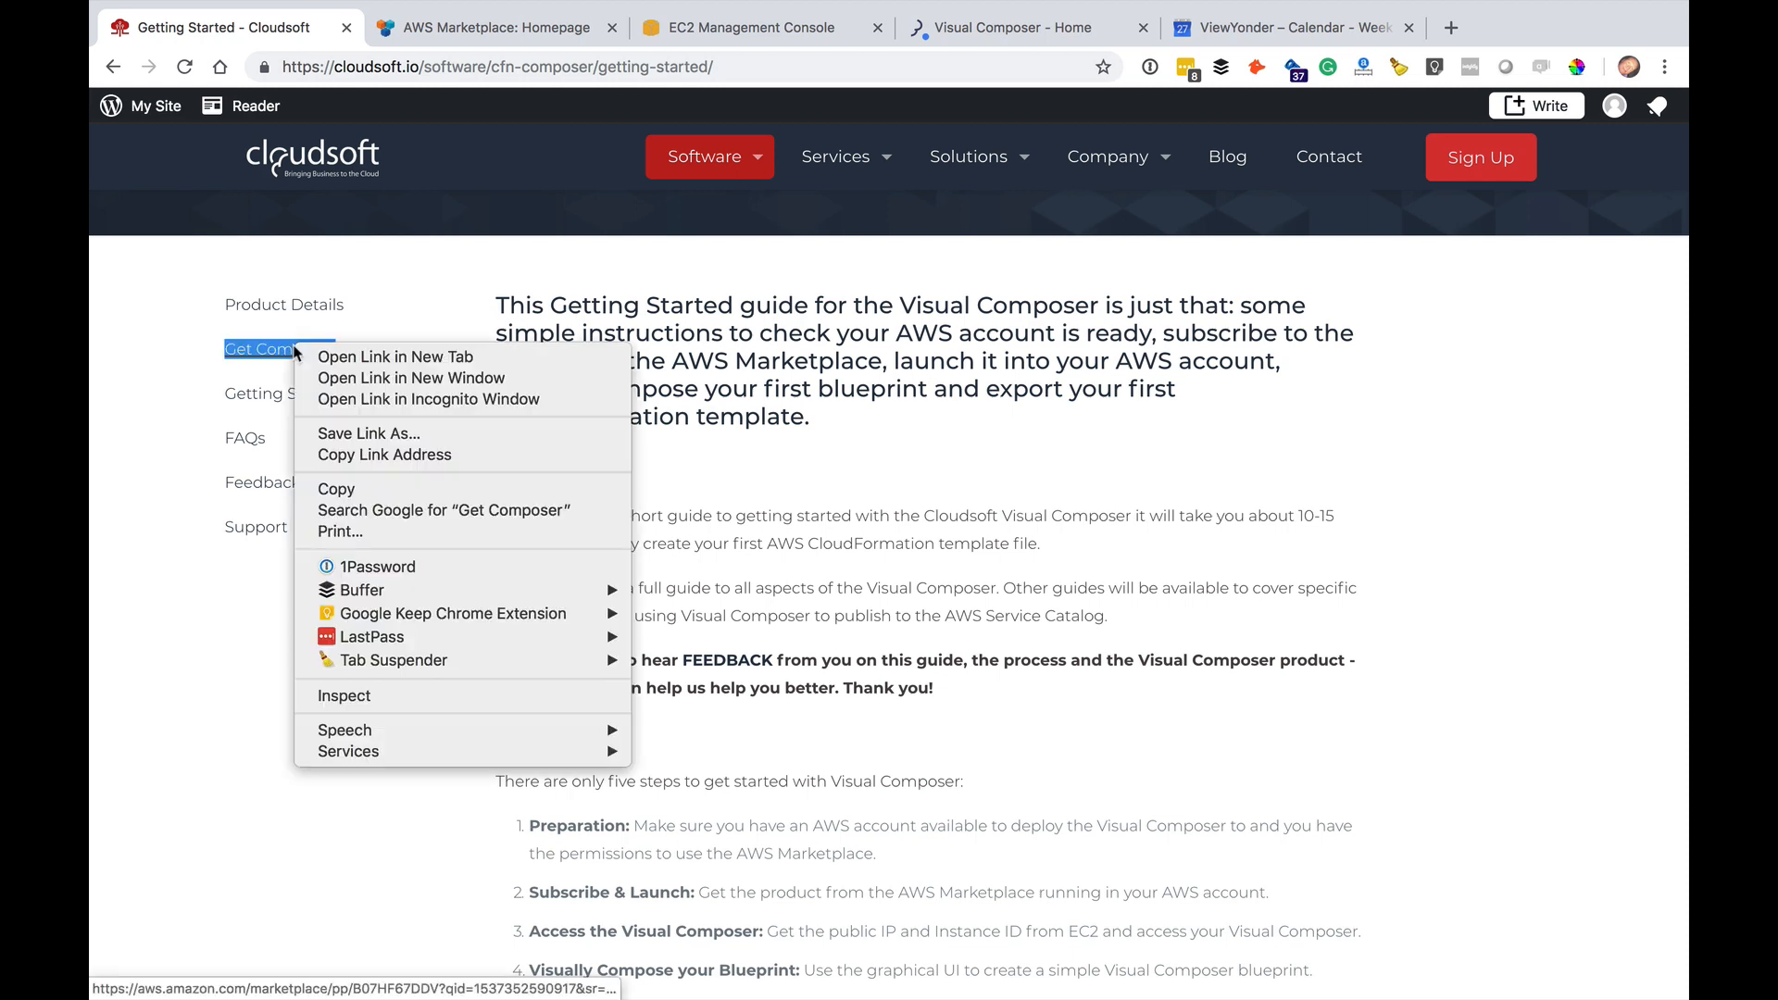
pyautogui.click(411, 378)
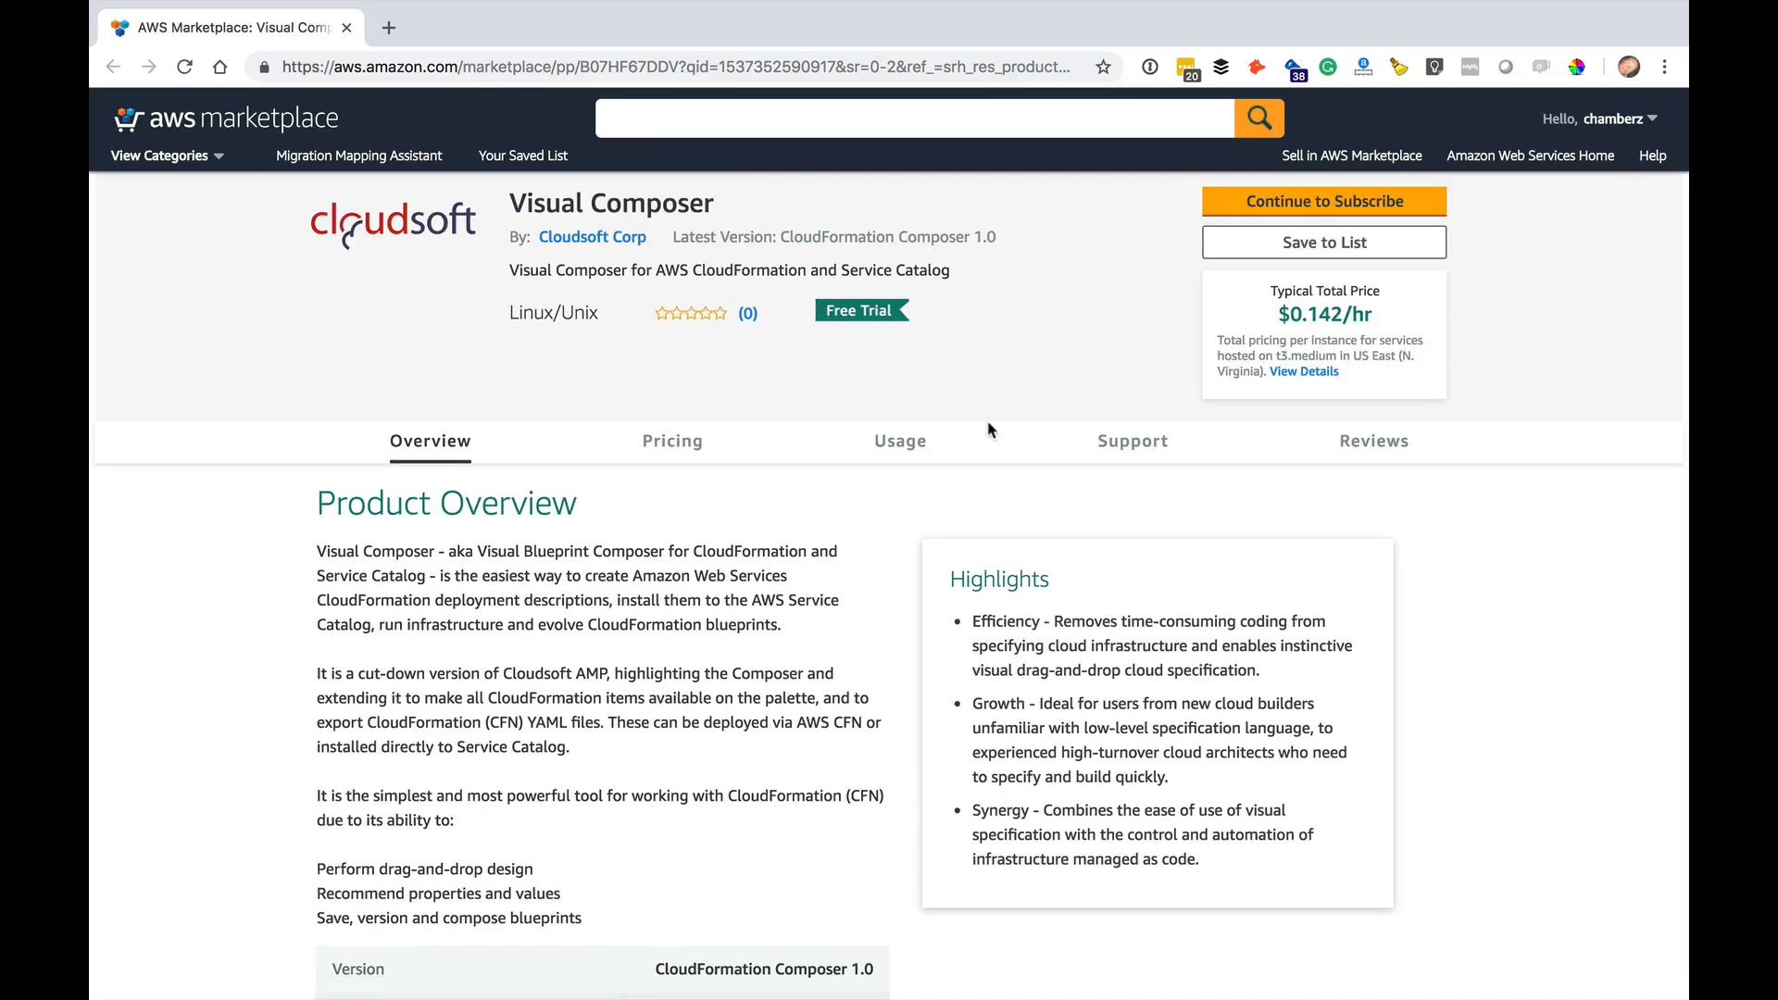
# - Proceed from the Visual Composer product page through subscription and configuration to the launch settings, keeping the default options
pyautogui.click(1330, 222)
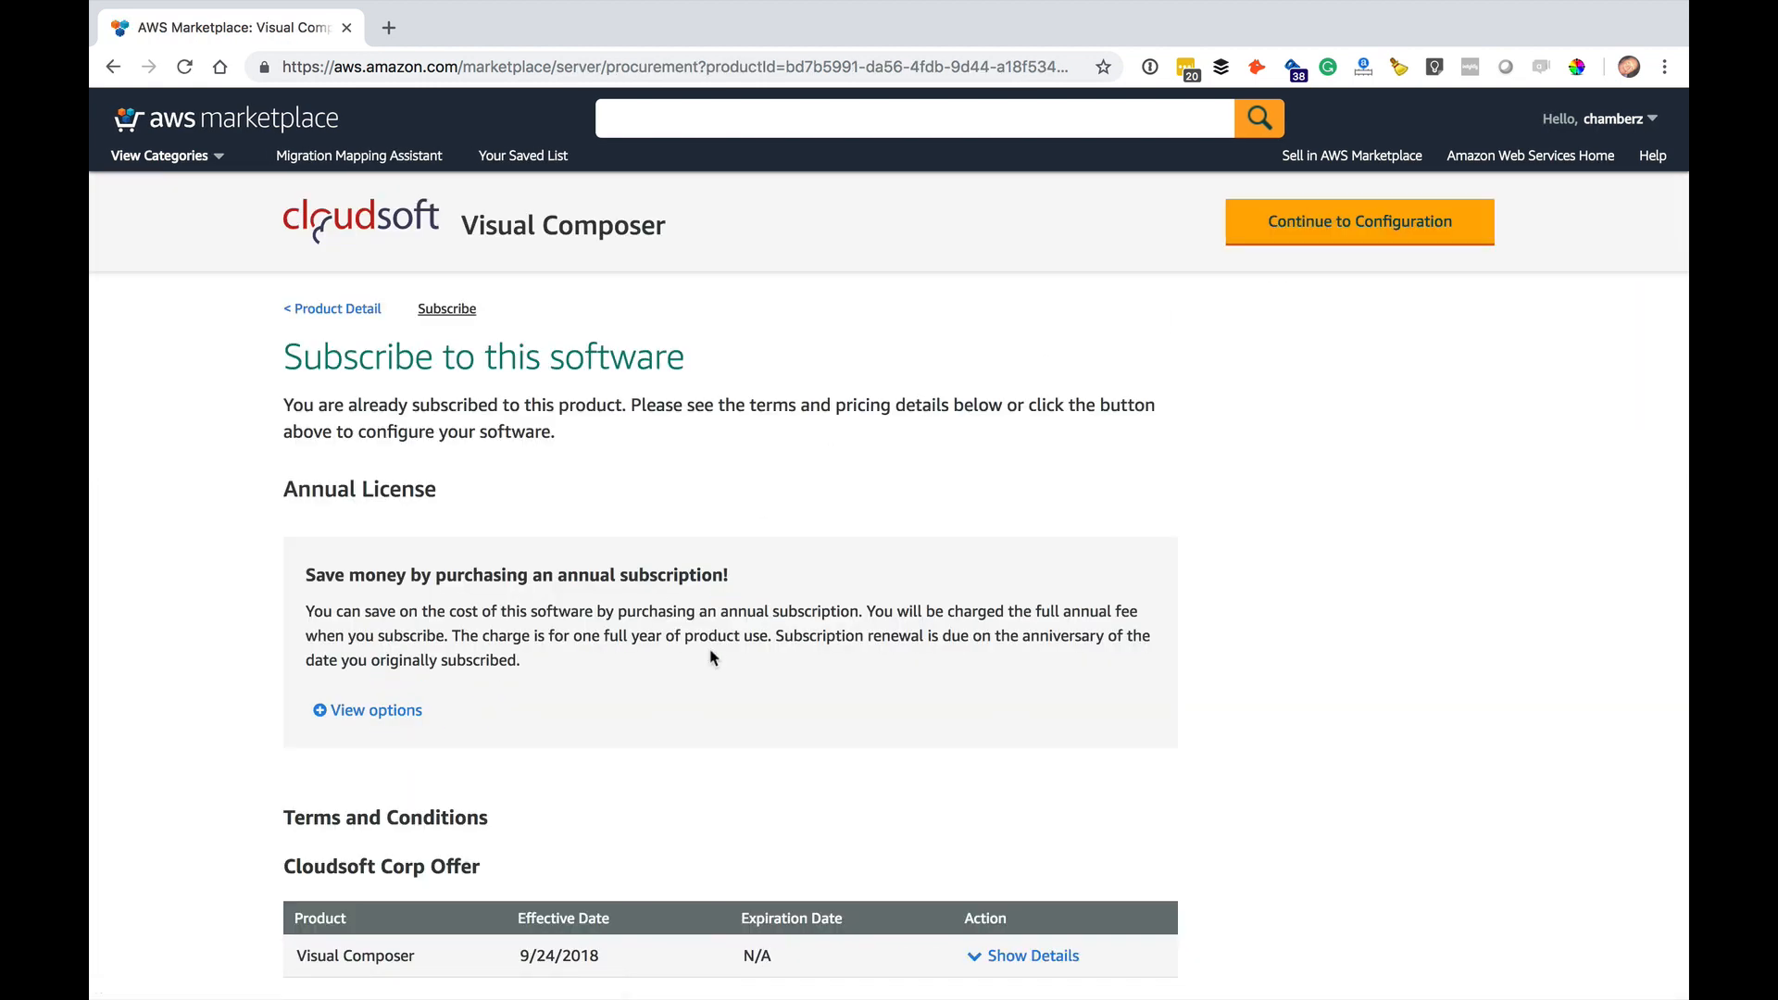
pyautogui.click(1371, 244)
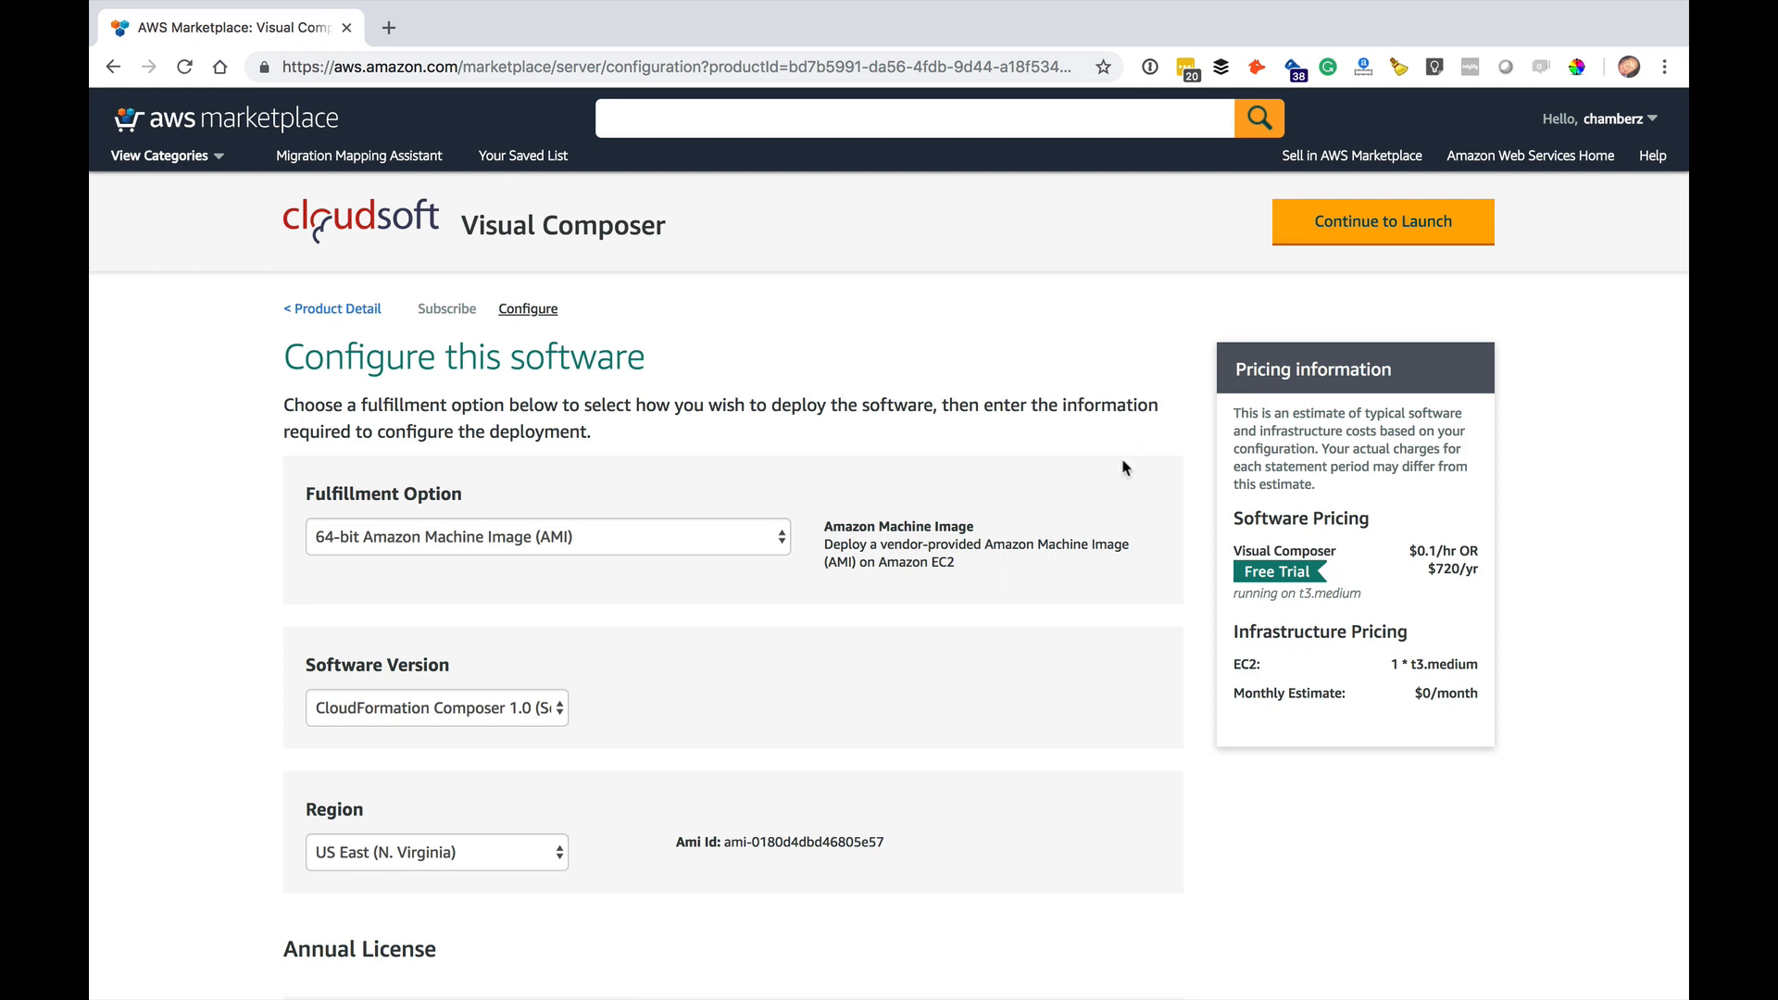
pyautogui.click(1415, 238)
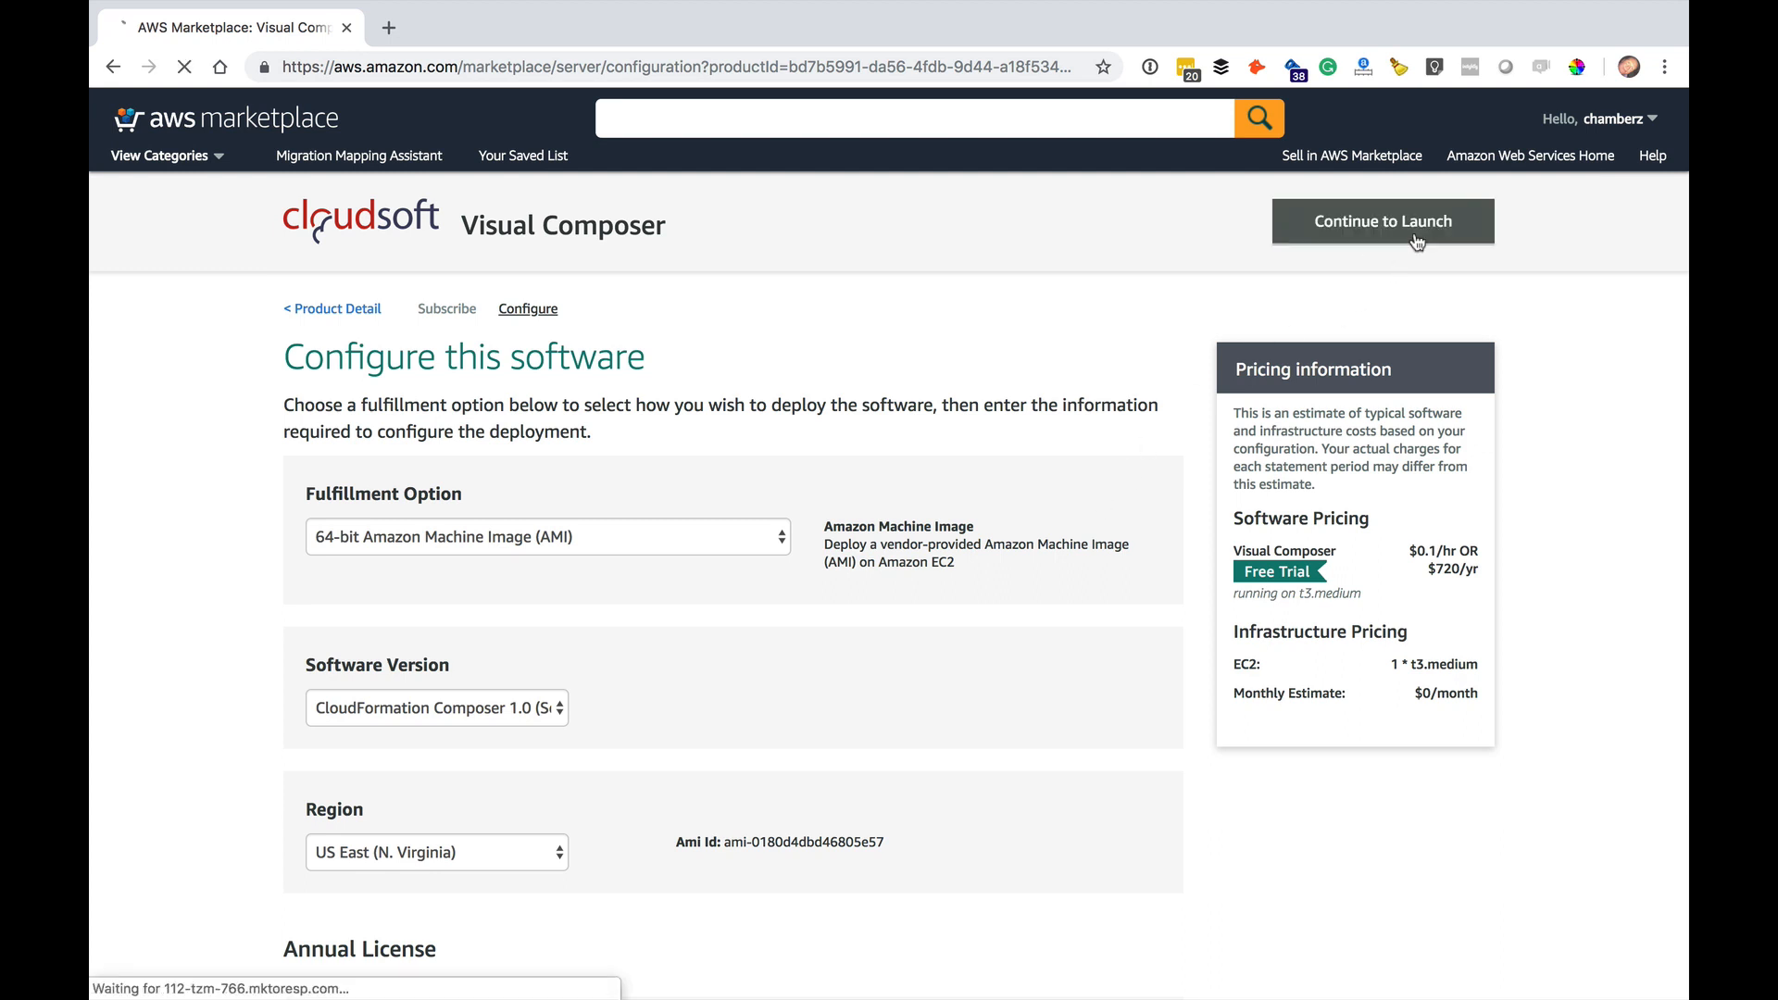
# - Review the launch settings and set the subnet to subnet-2622c66c (172.31.16.0/20)
pyautogui.scroll(-3, 932, 521)
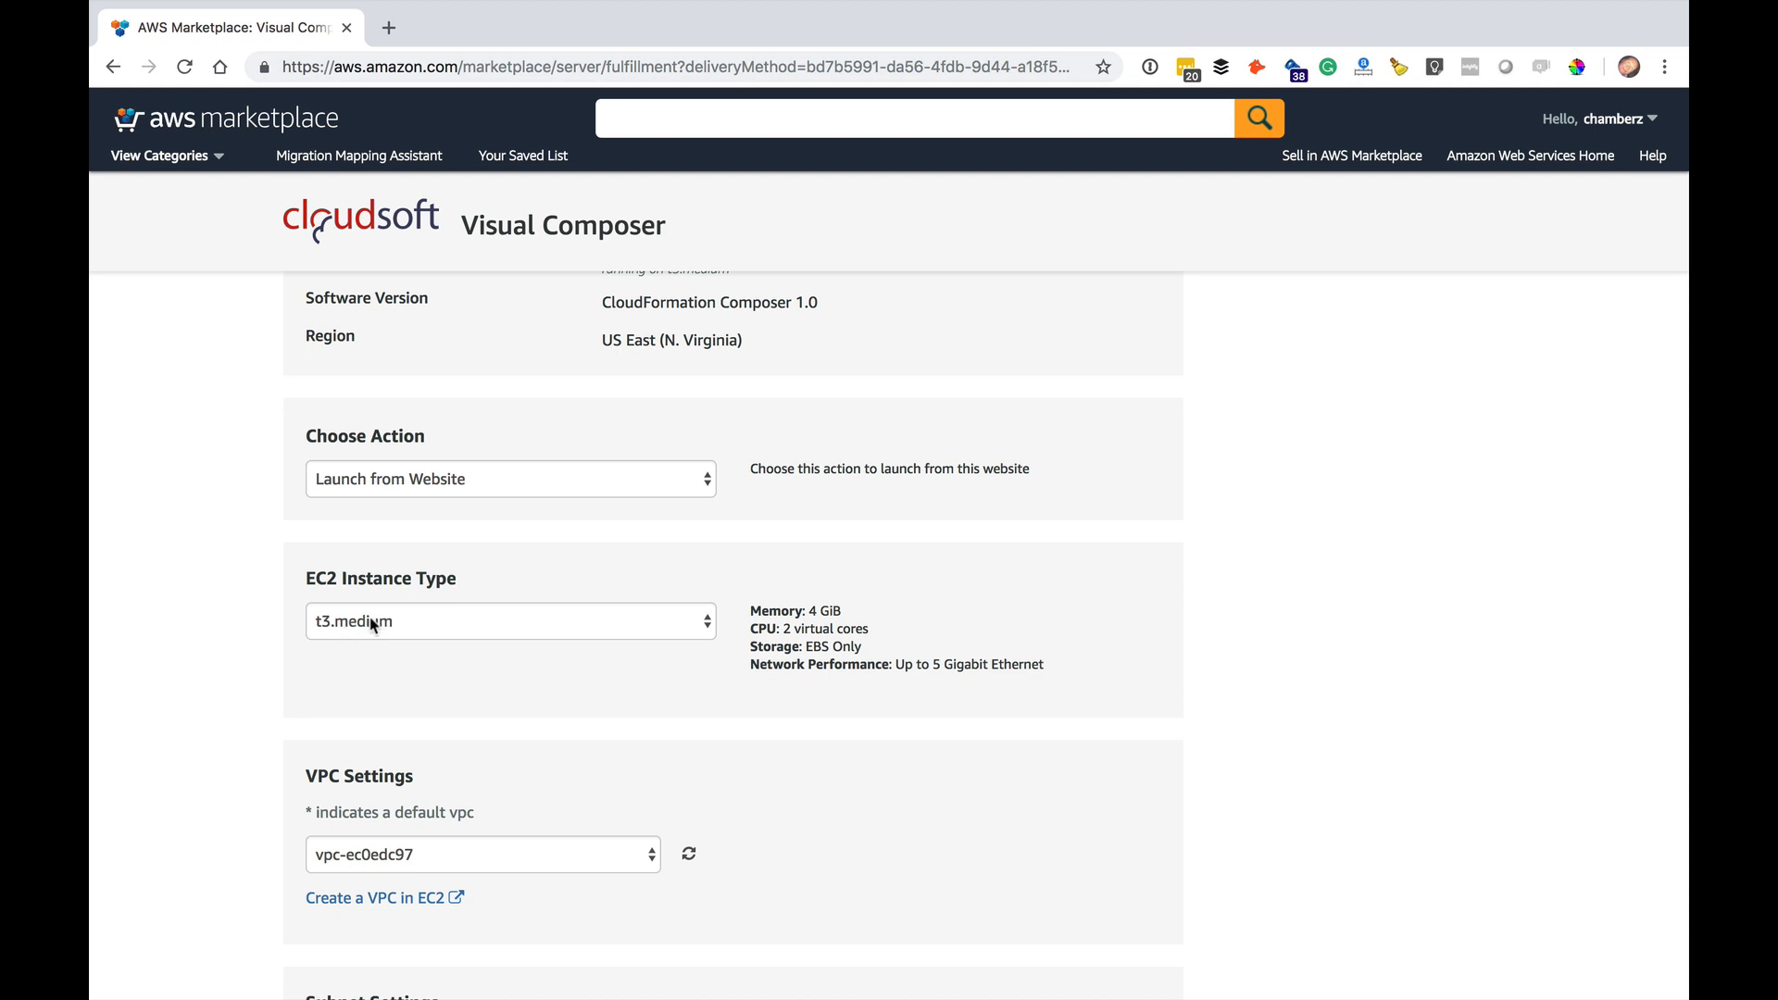
pyautogui.scroll(-1, 379, 620)
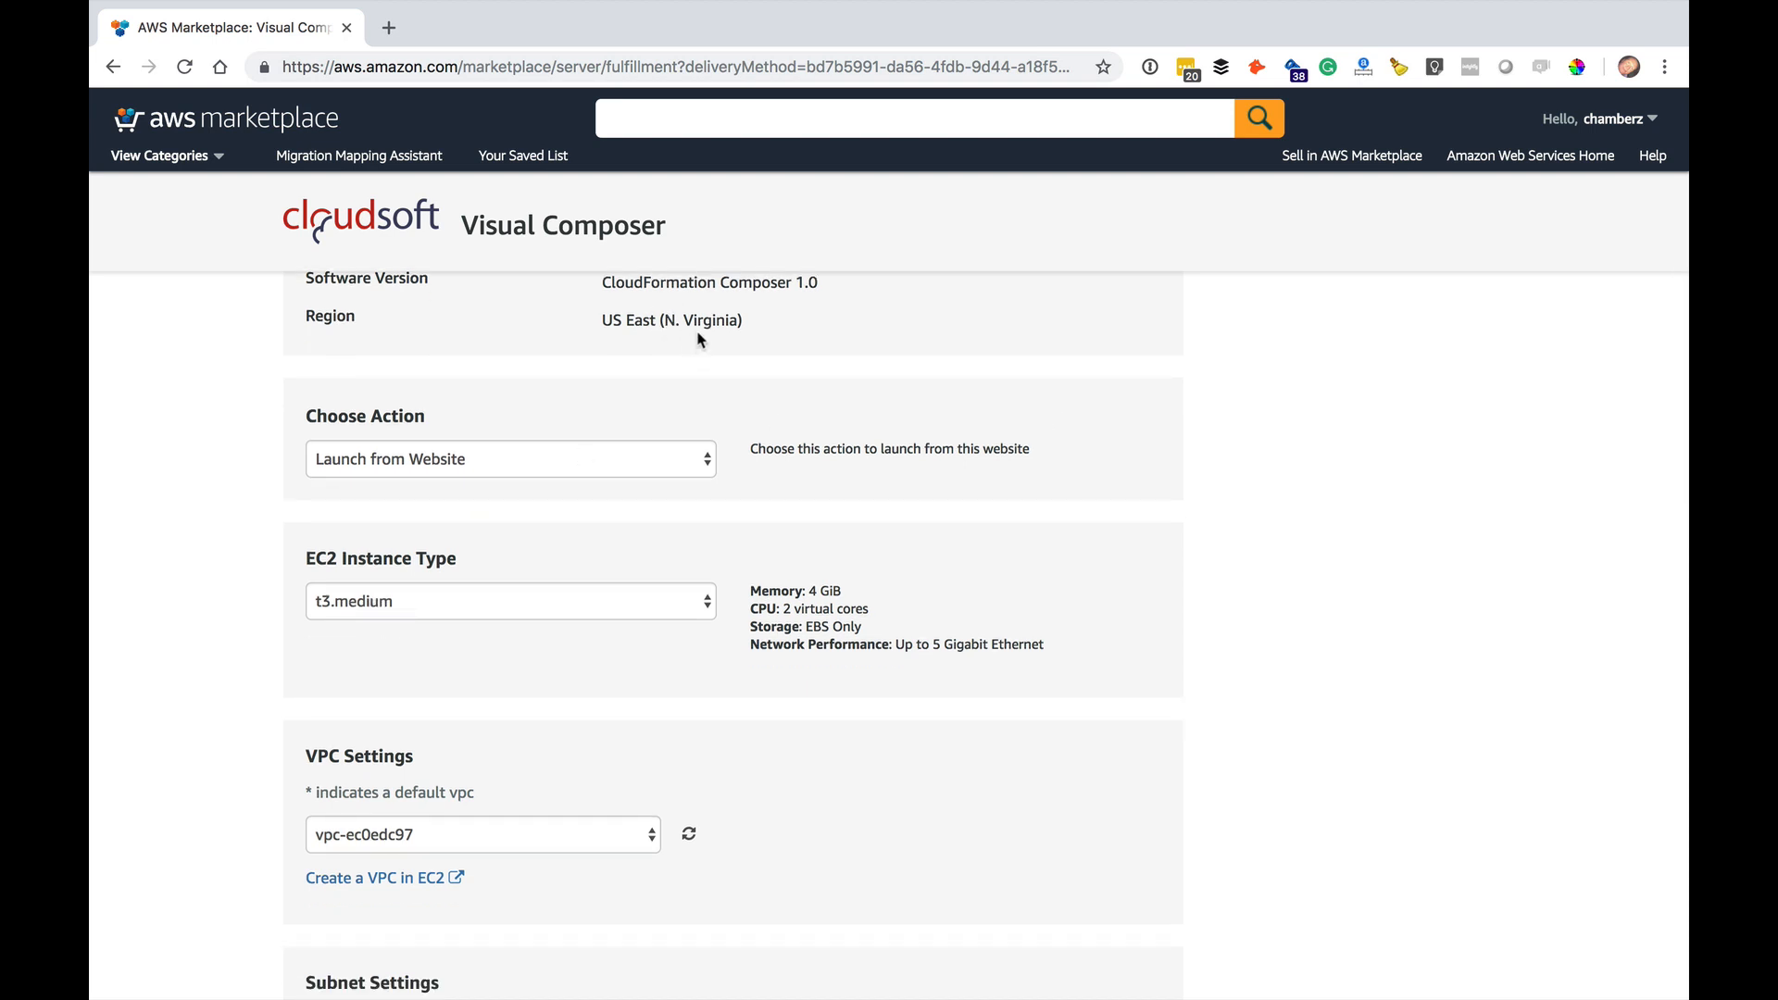
pyautogui.scroll(-5, 682, 314)
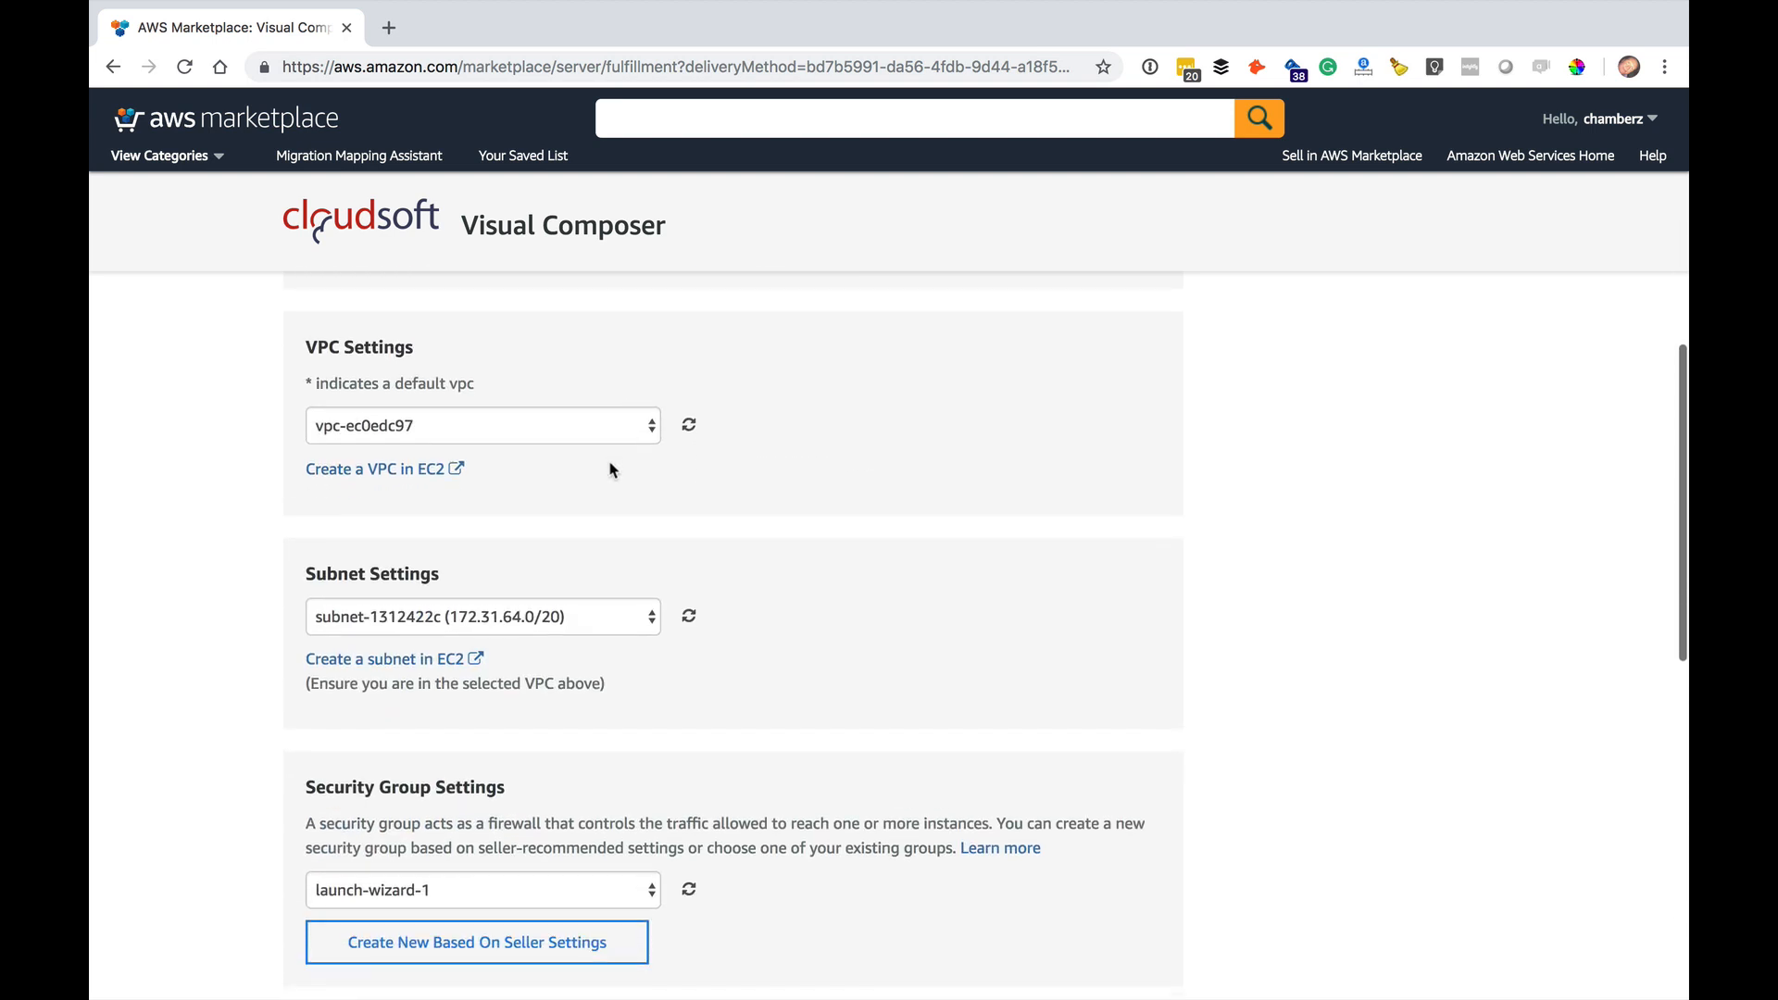
pyautogui.click(618, 617)
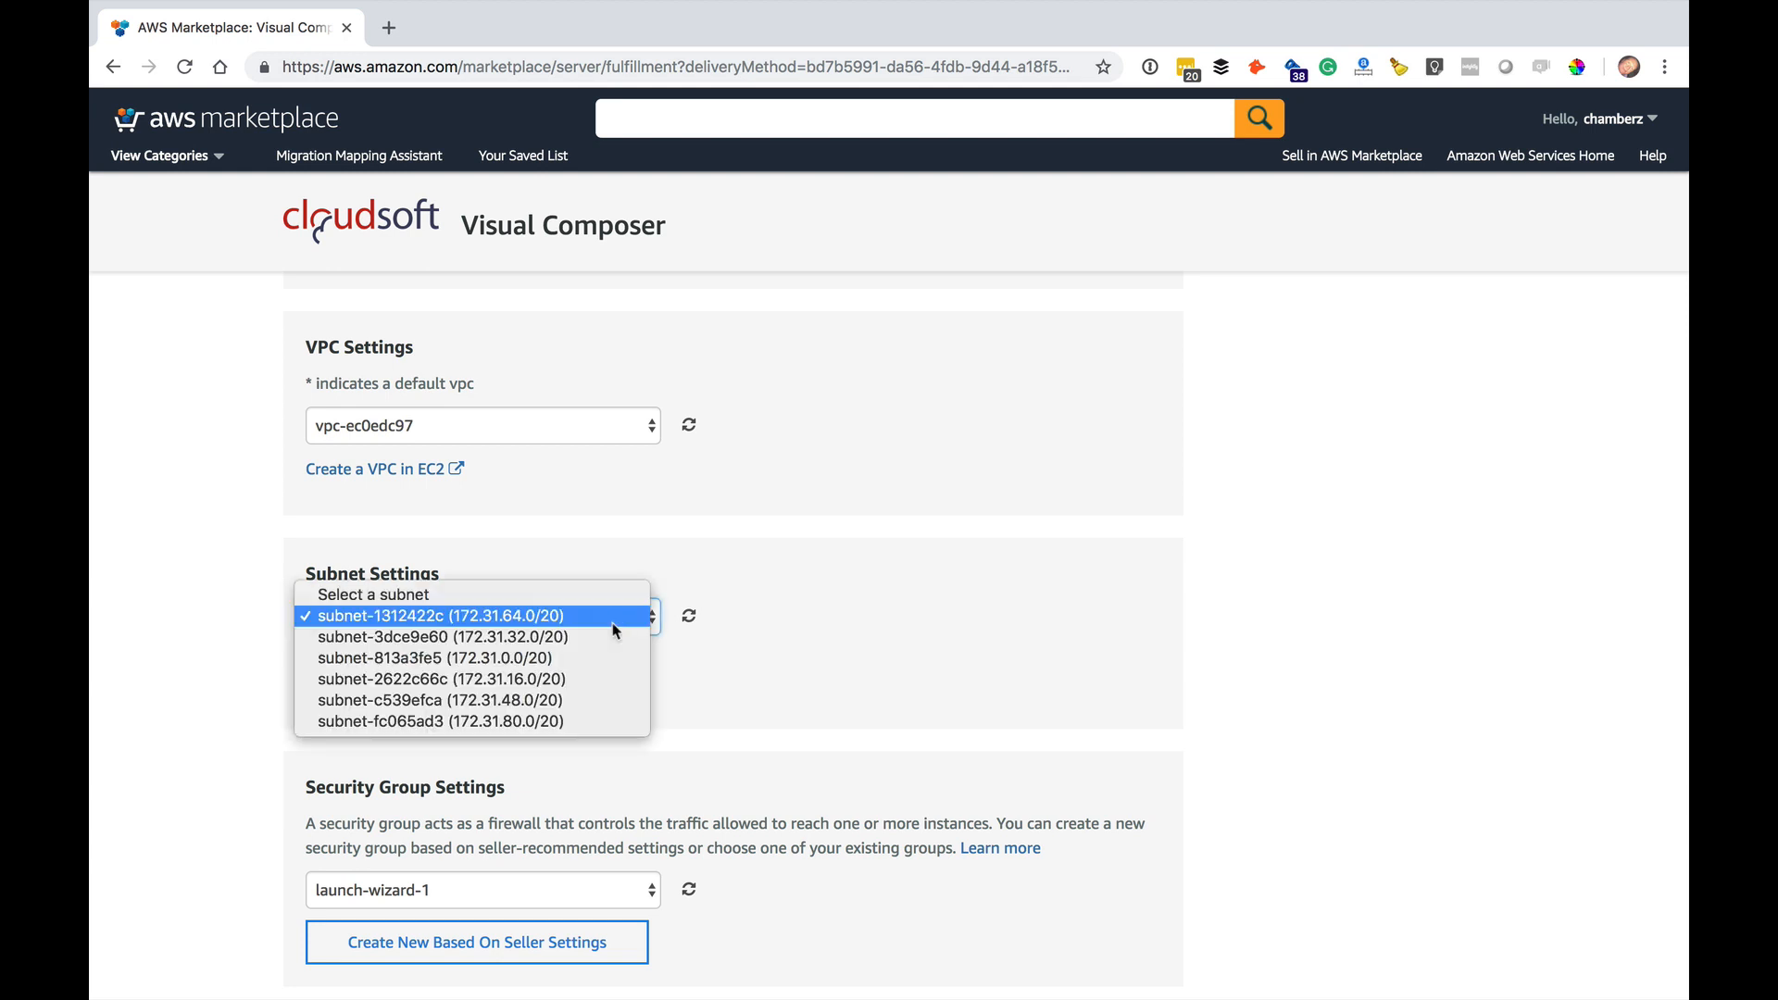
pyautogui.click(602, 682)
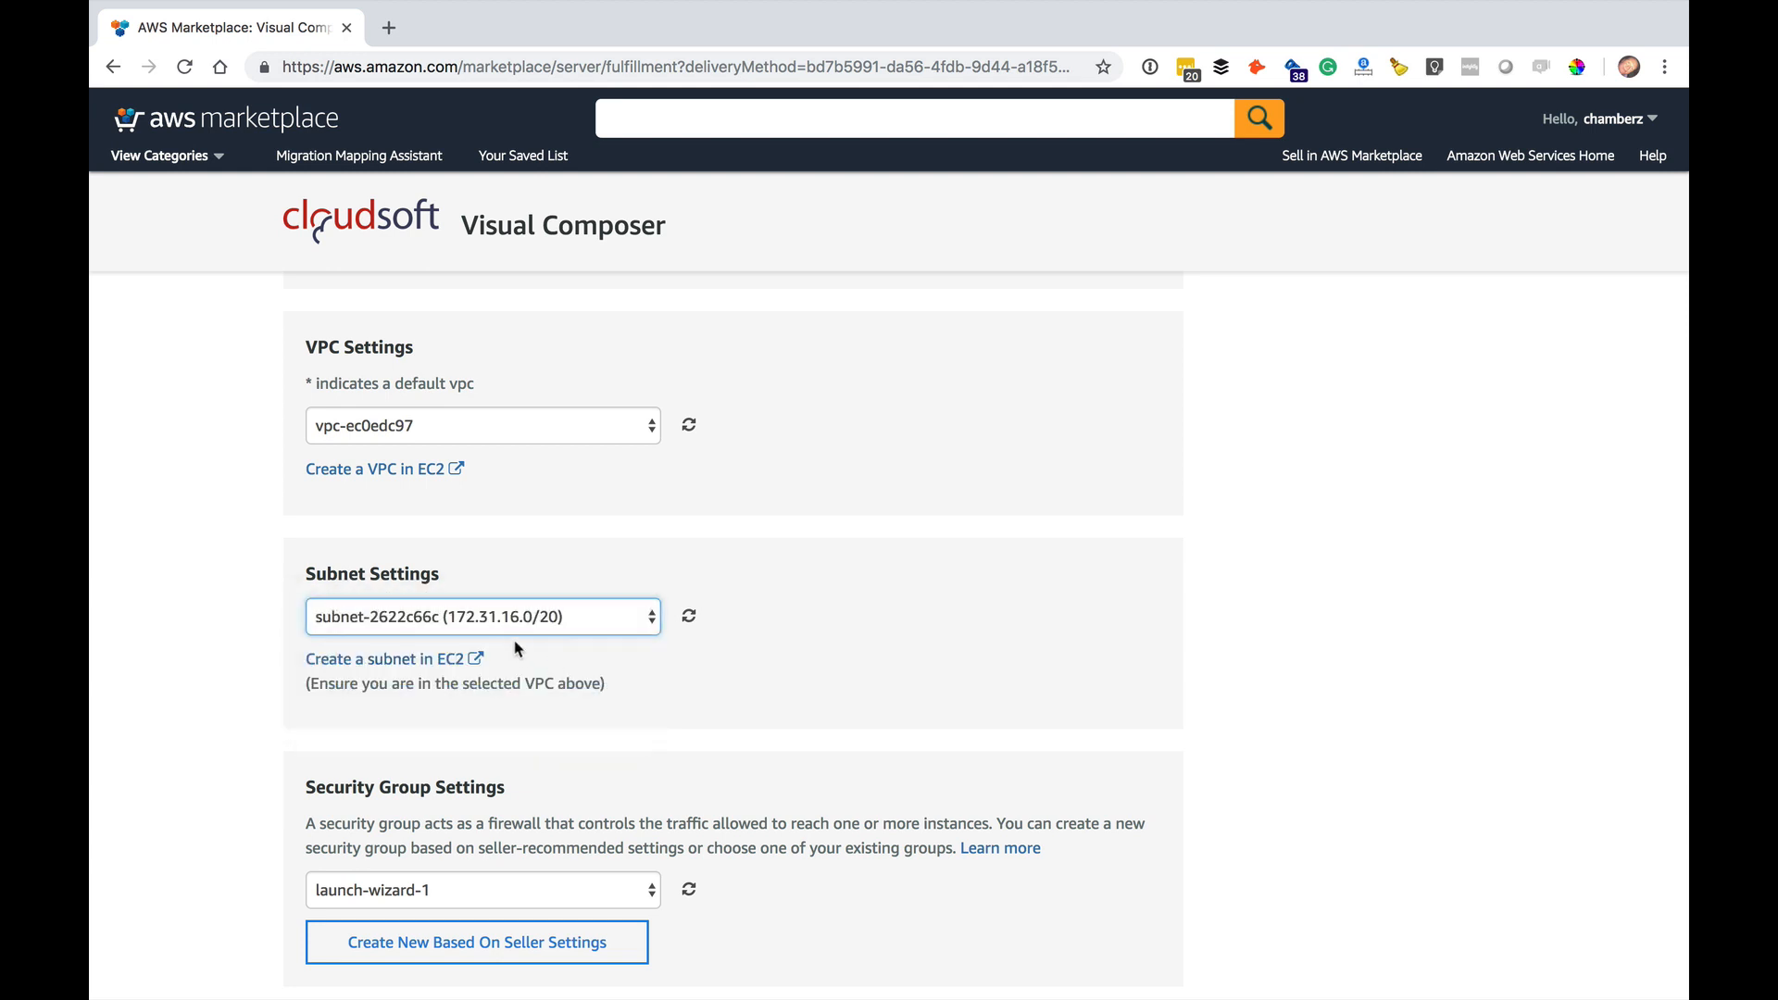
# - Launch Visual Composer with the launch-wizard-1 security group and the preselected key pair
pyautogui.scroll(-1, 802, 627)
pyautogui.scroll(-5, 804, 626)
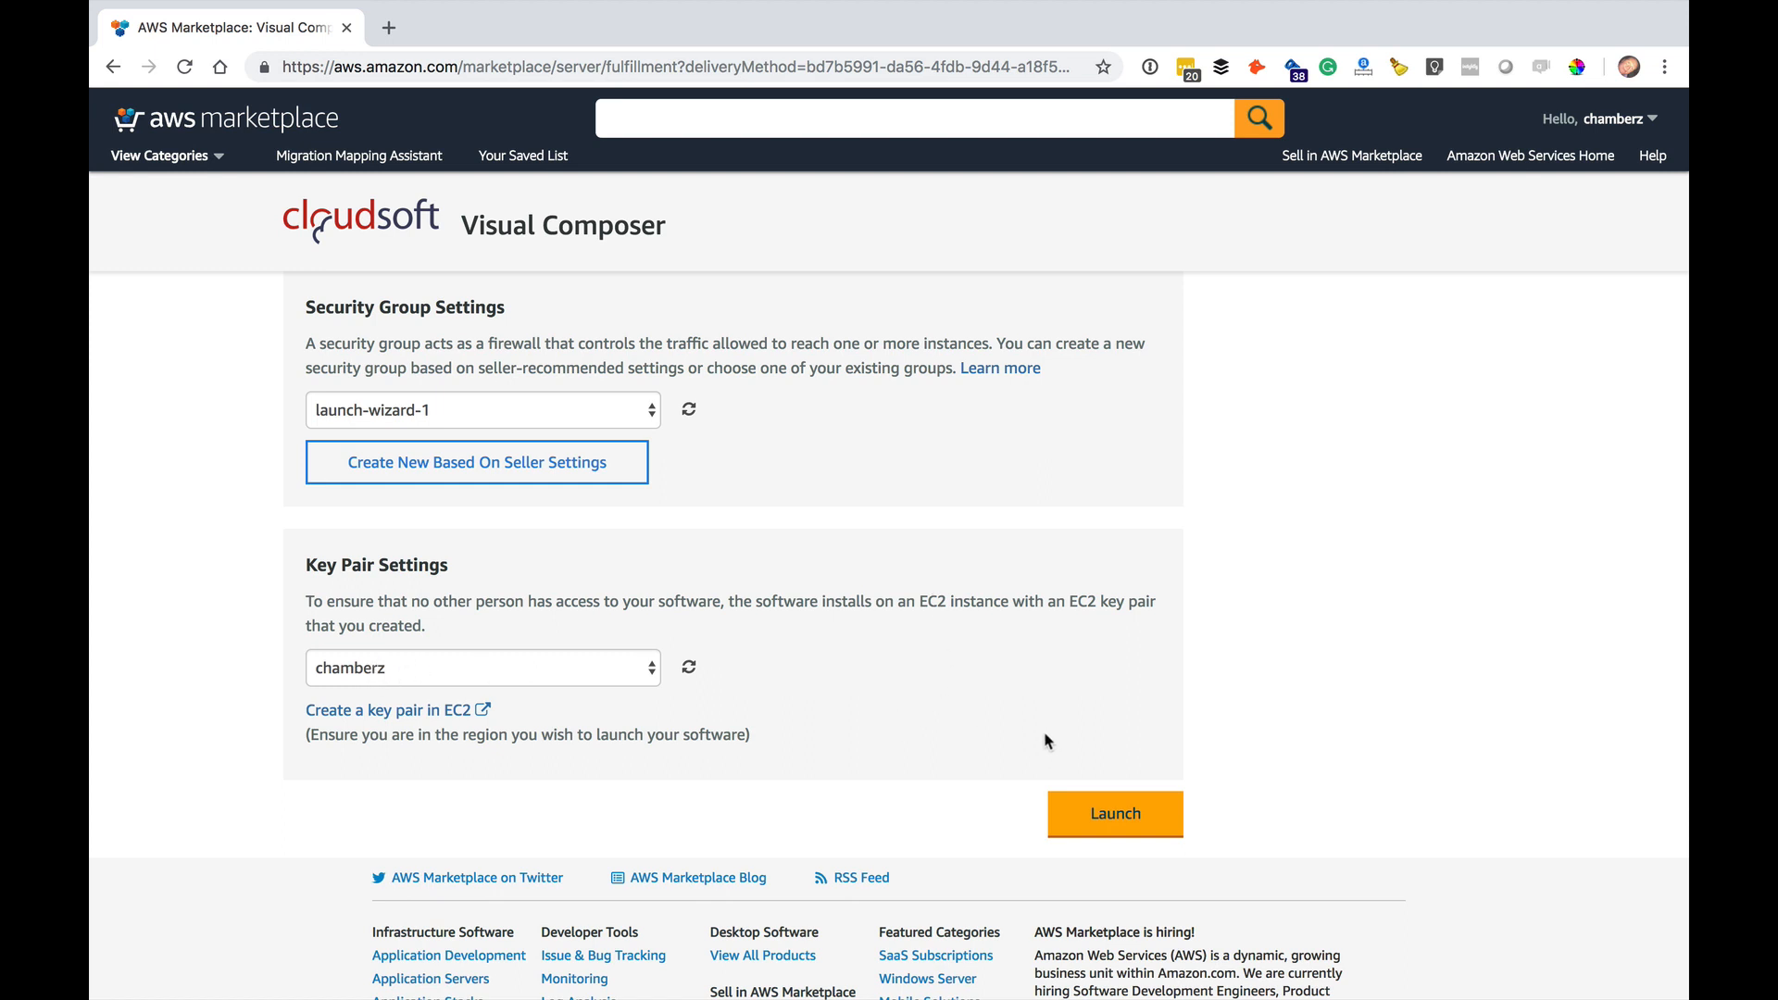
pyautogui.click(1118, 815)
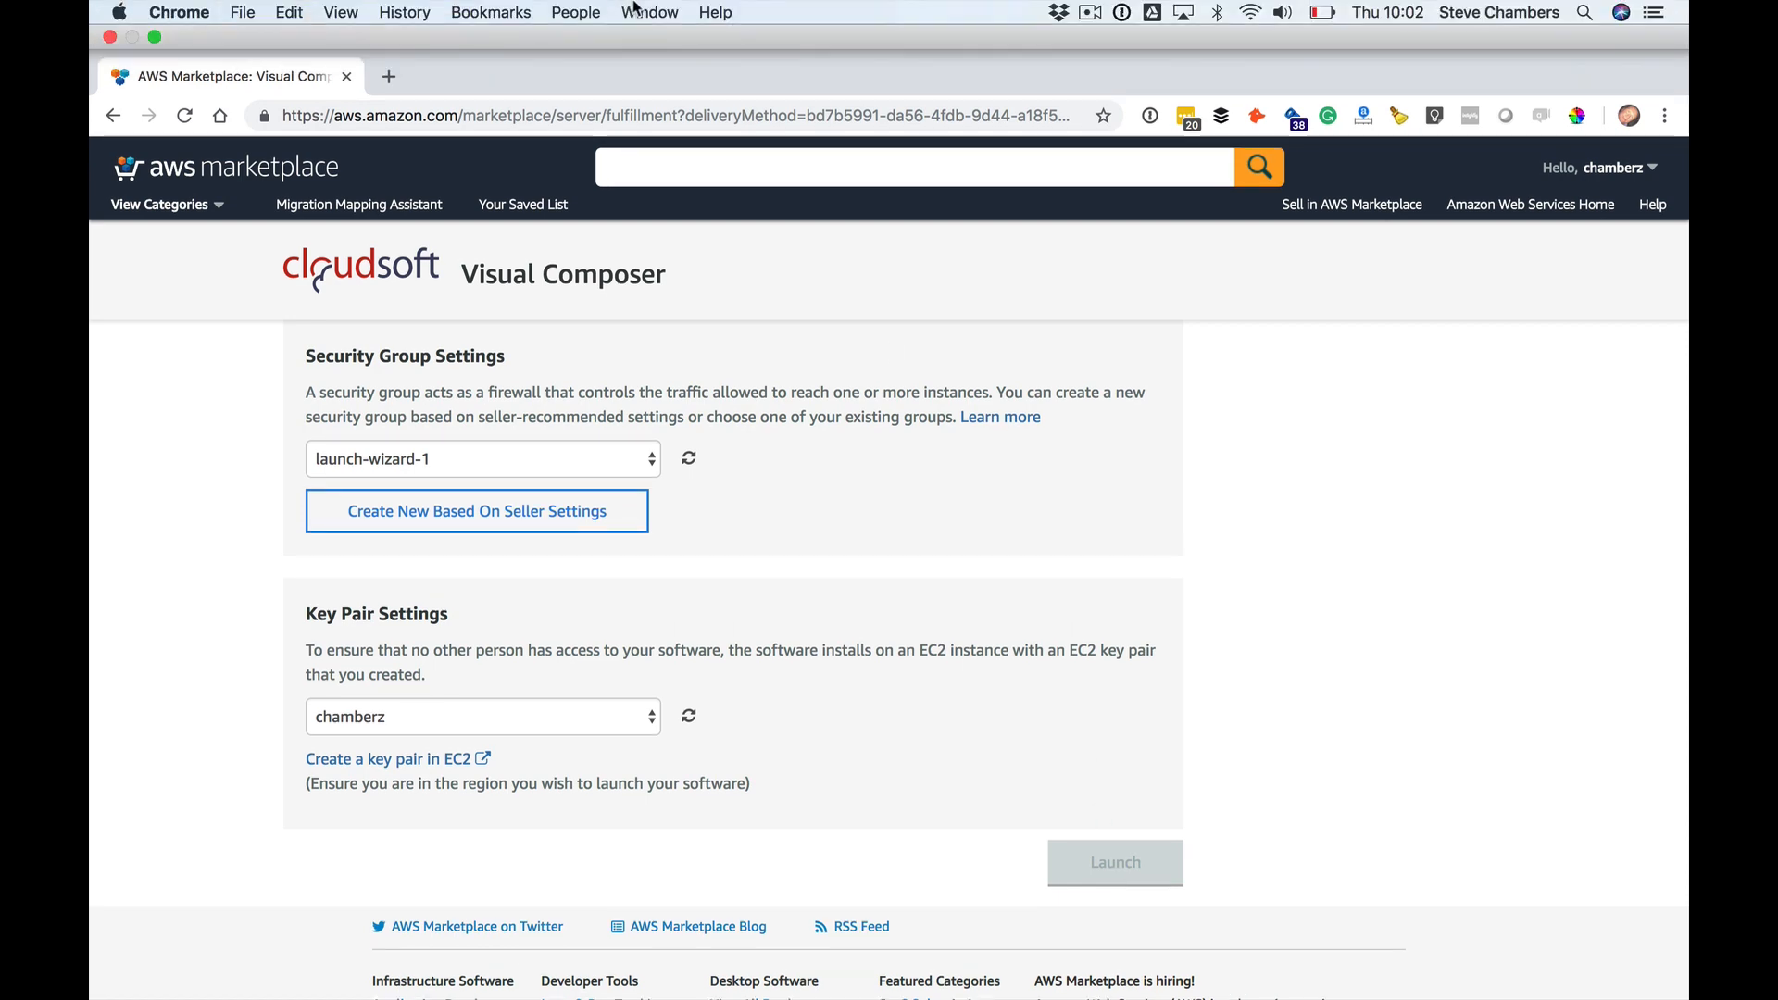
# - Switch back to the EC2 Management Console and look up the selected instance's public DNS address and instance ID
pyautogui.click(650, 12)
pyautogui.click(715, 347)
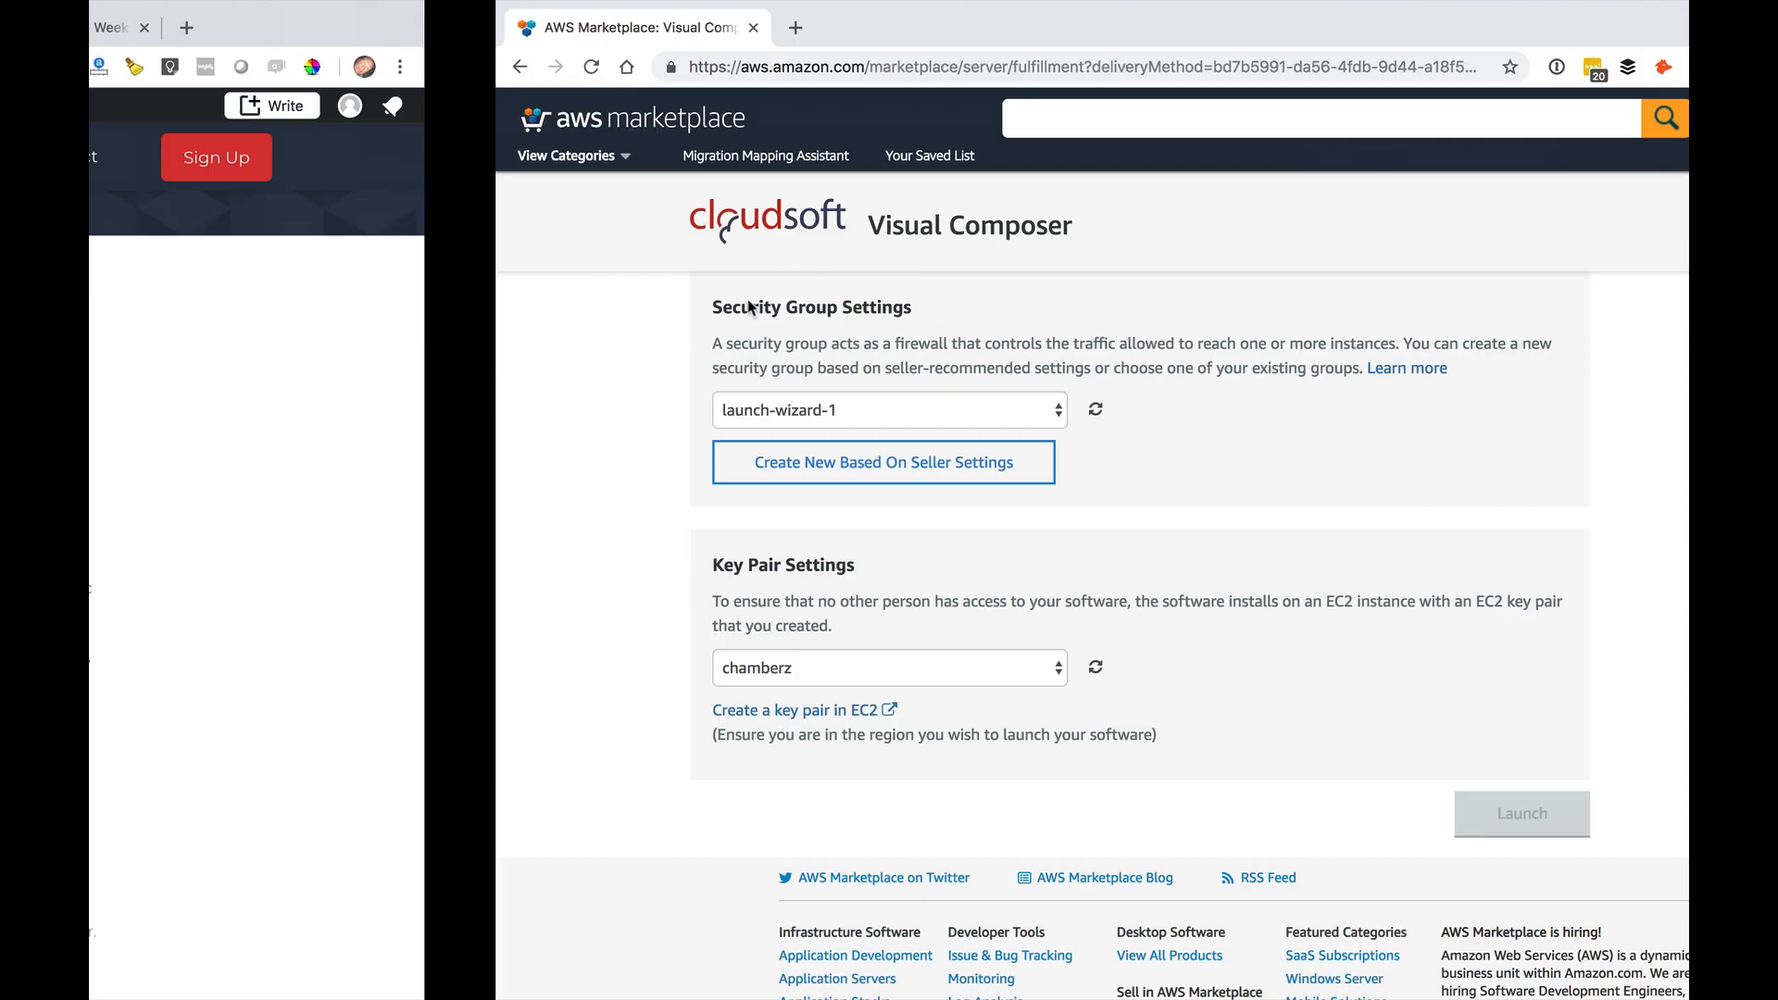
pyautogui.click(781, 37)
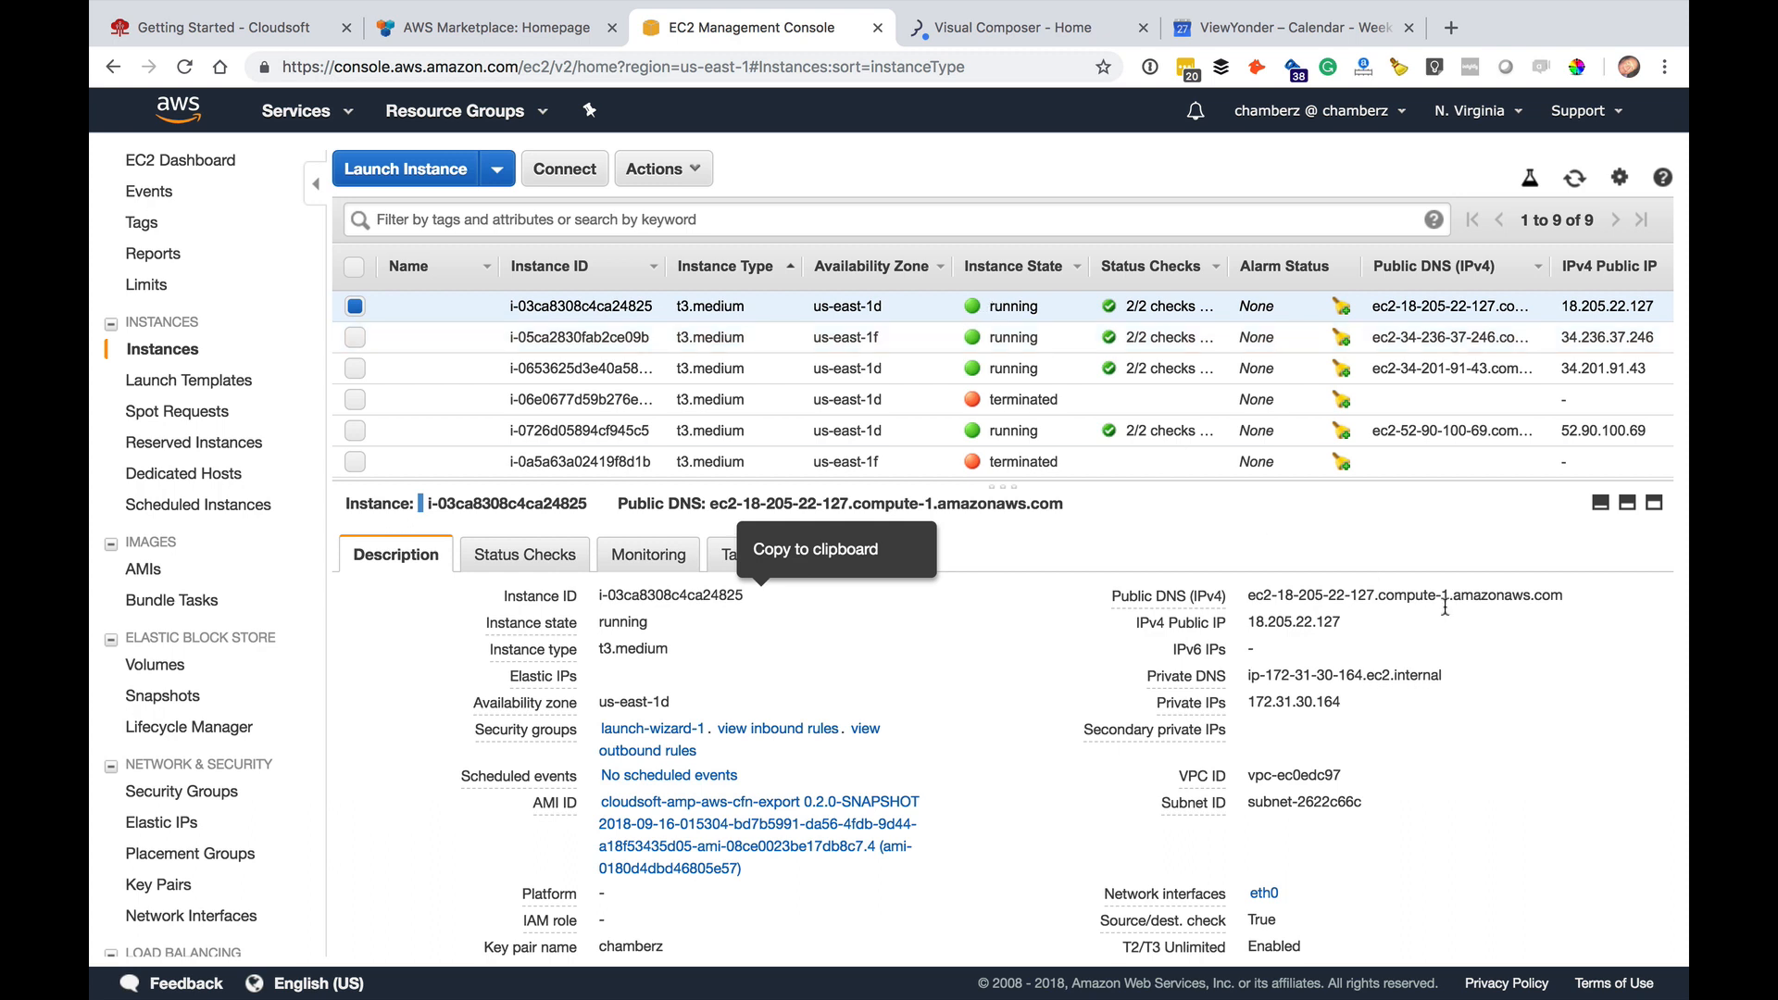
pyautogui.moveTo(1347, 602)
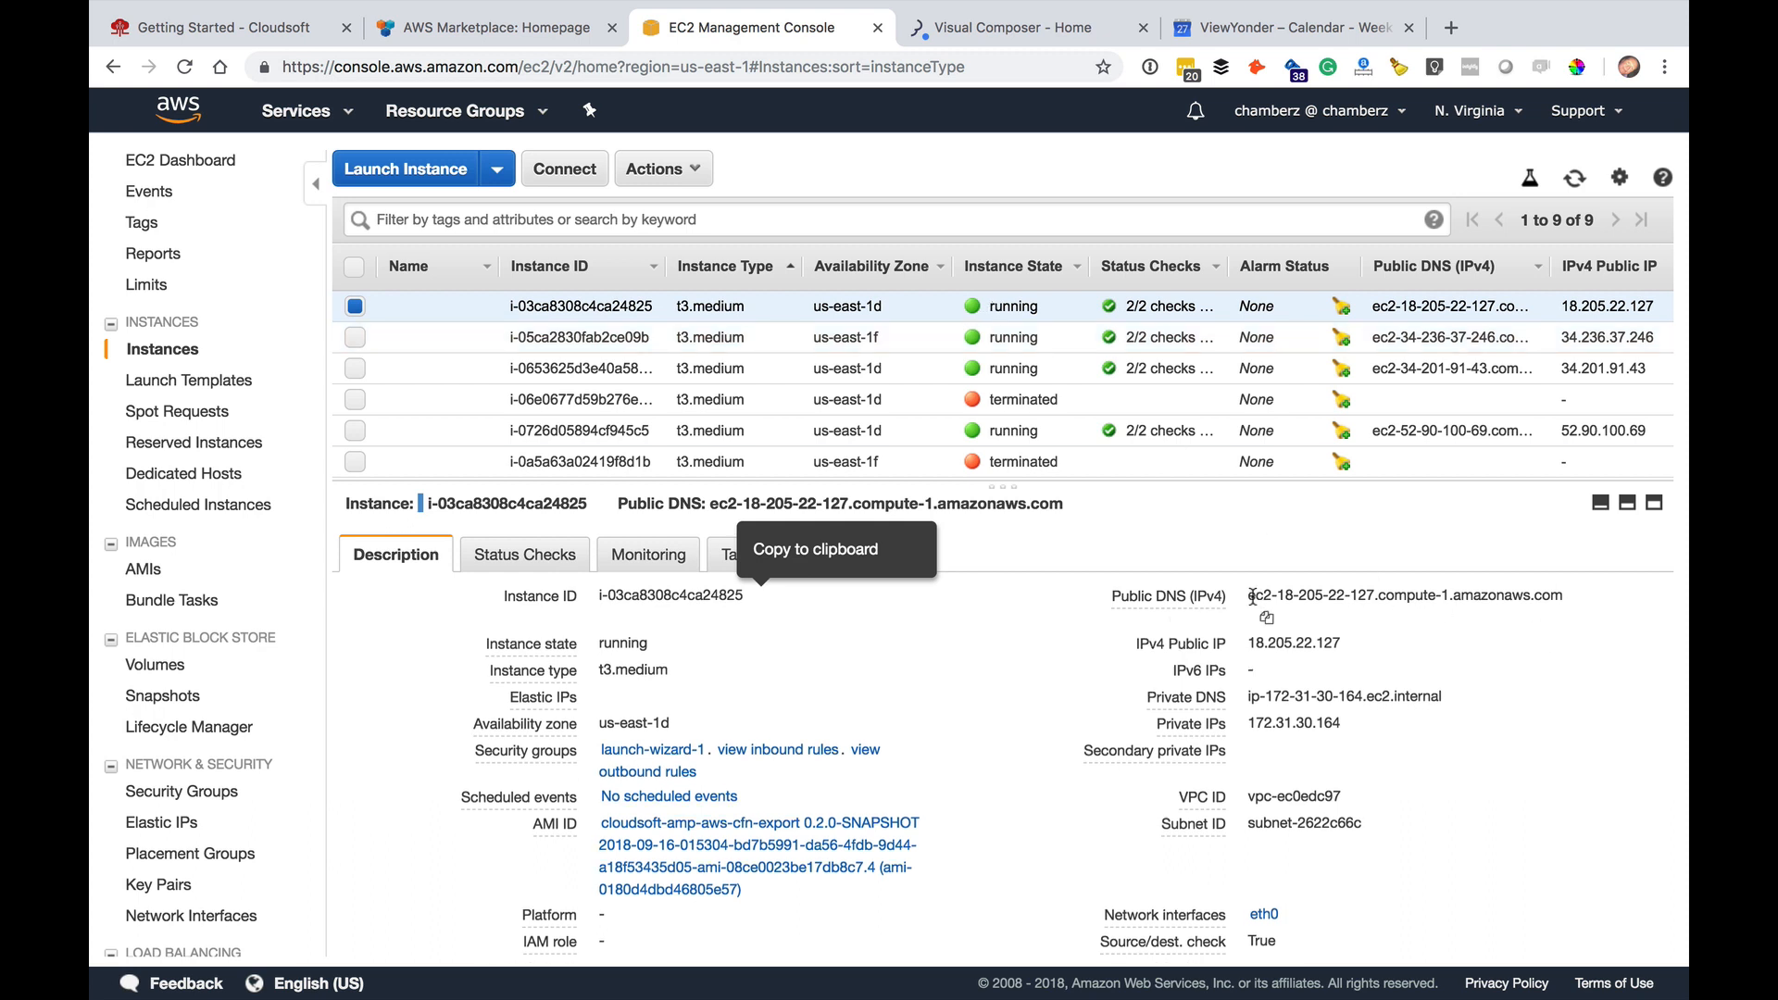
pyautogui.moveTo(1252, 597); pyautogui.dragTo(1566, 600)
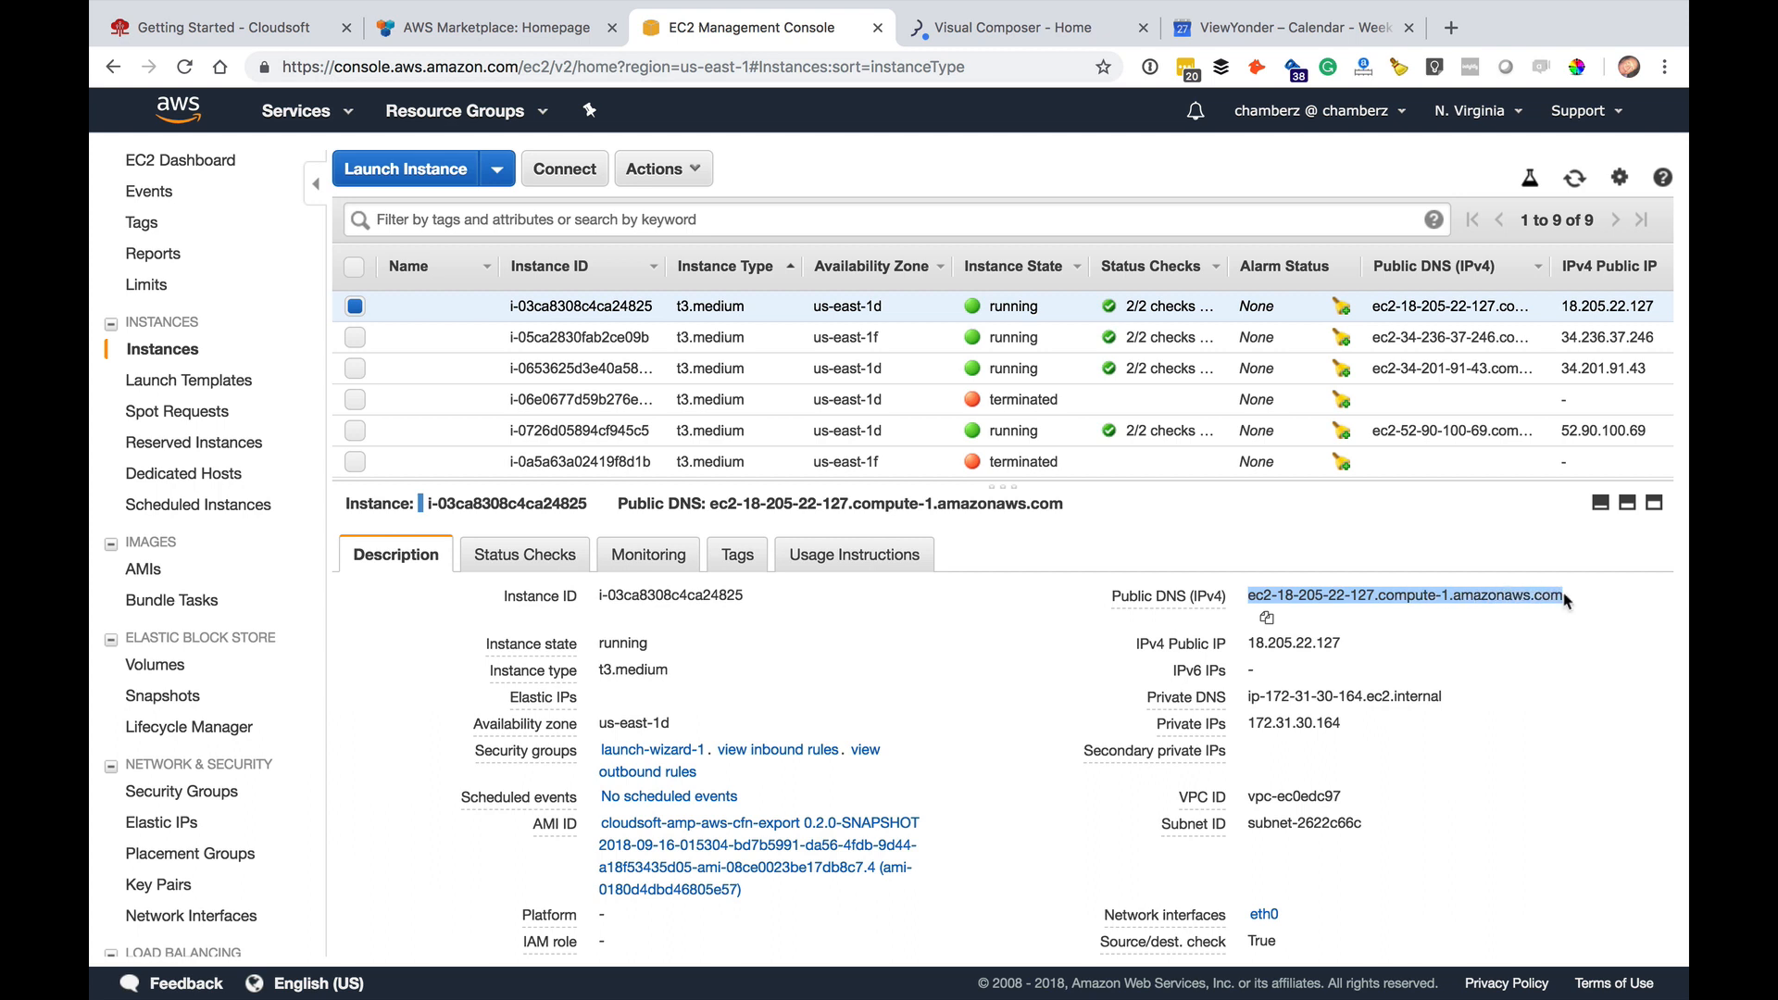
pyautogui.moveTo(1353, 645)
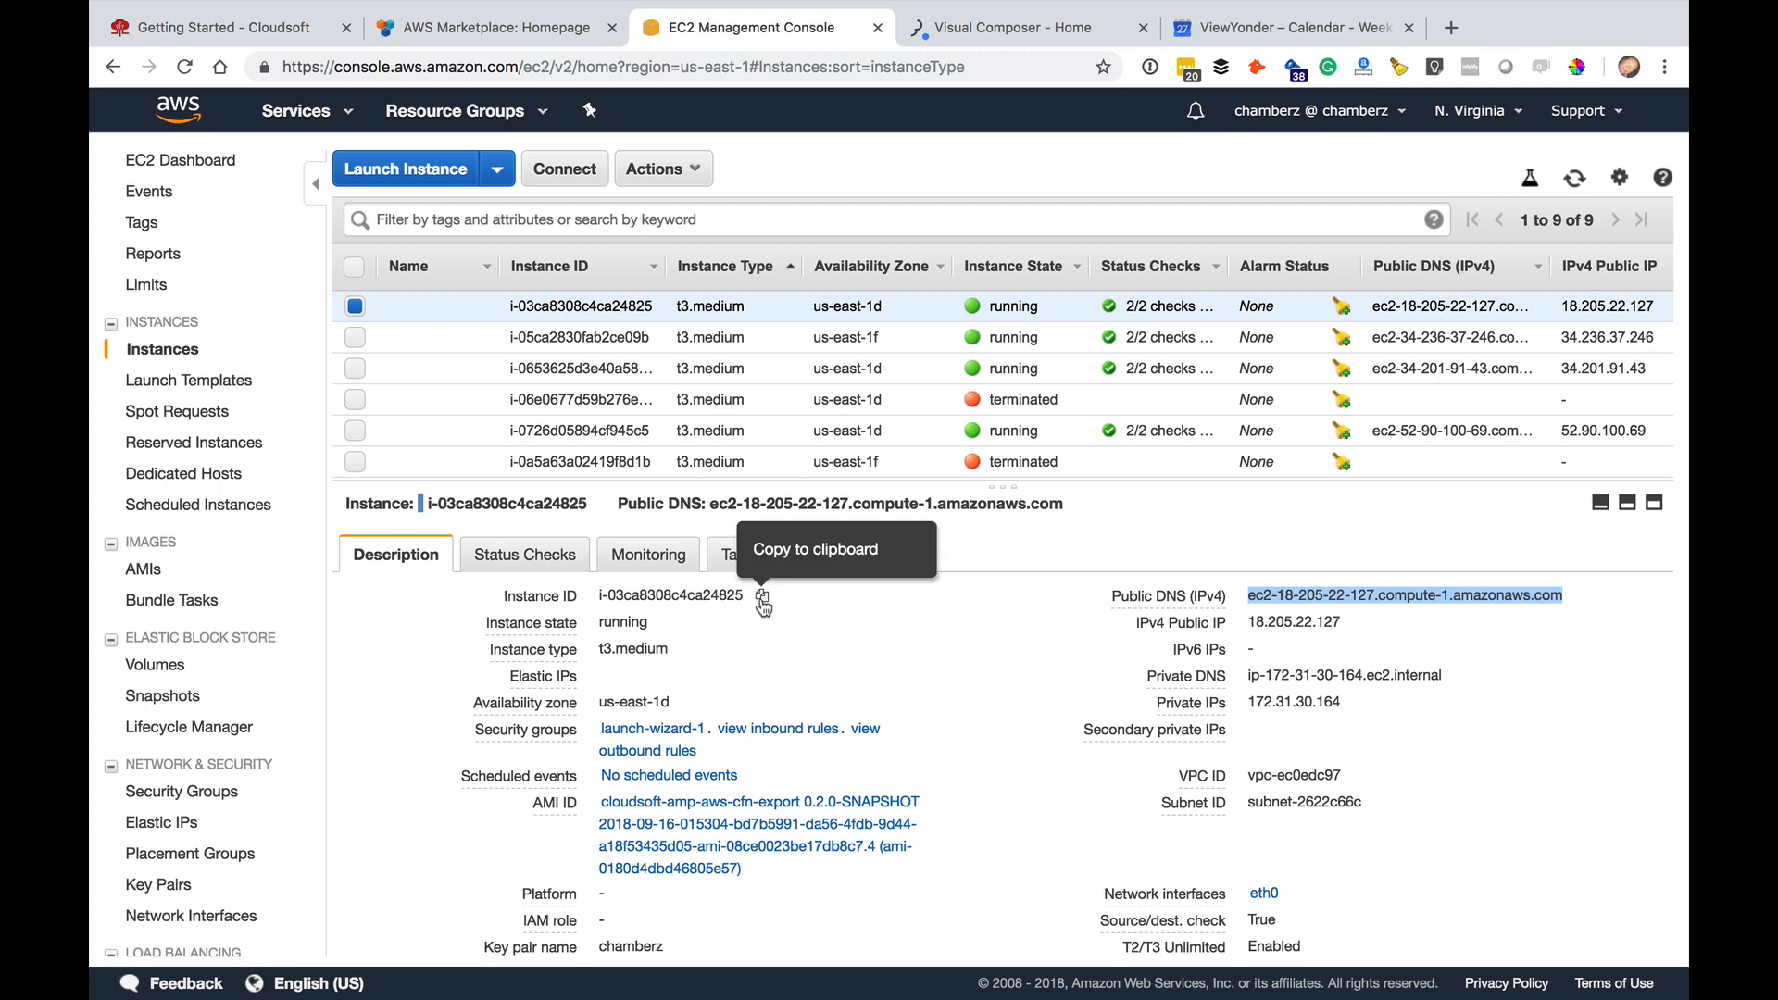
# - Sign in to Visual Composer with the username admin and the instance's password, and open CFN Composer
pyautogui.click(1038, 29)
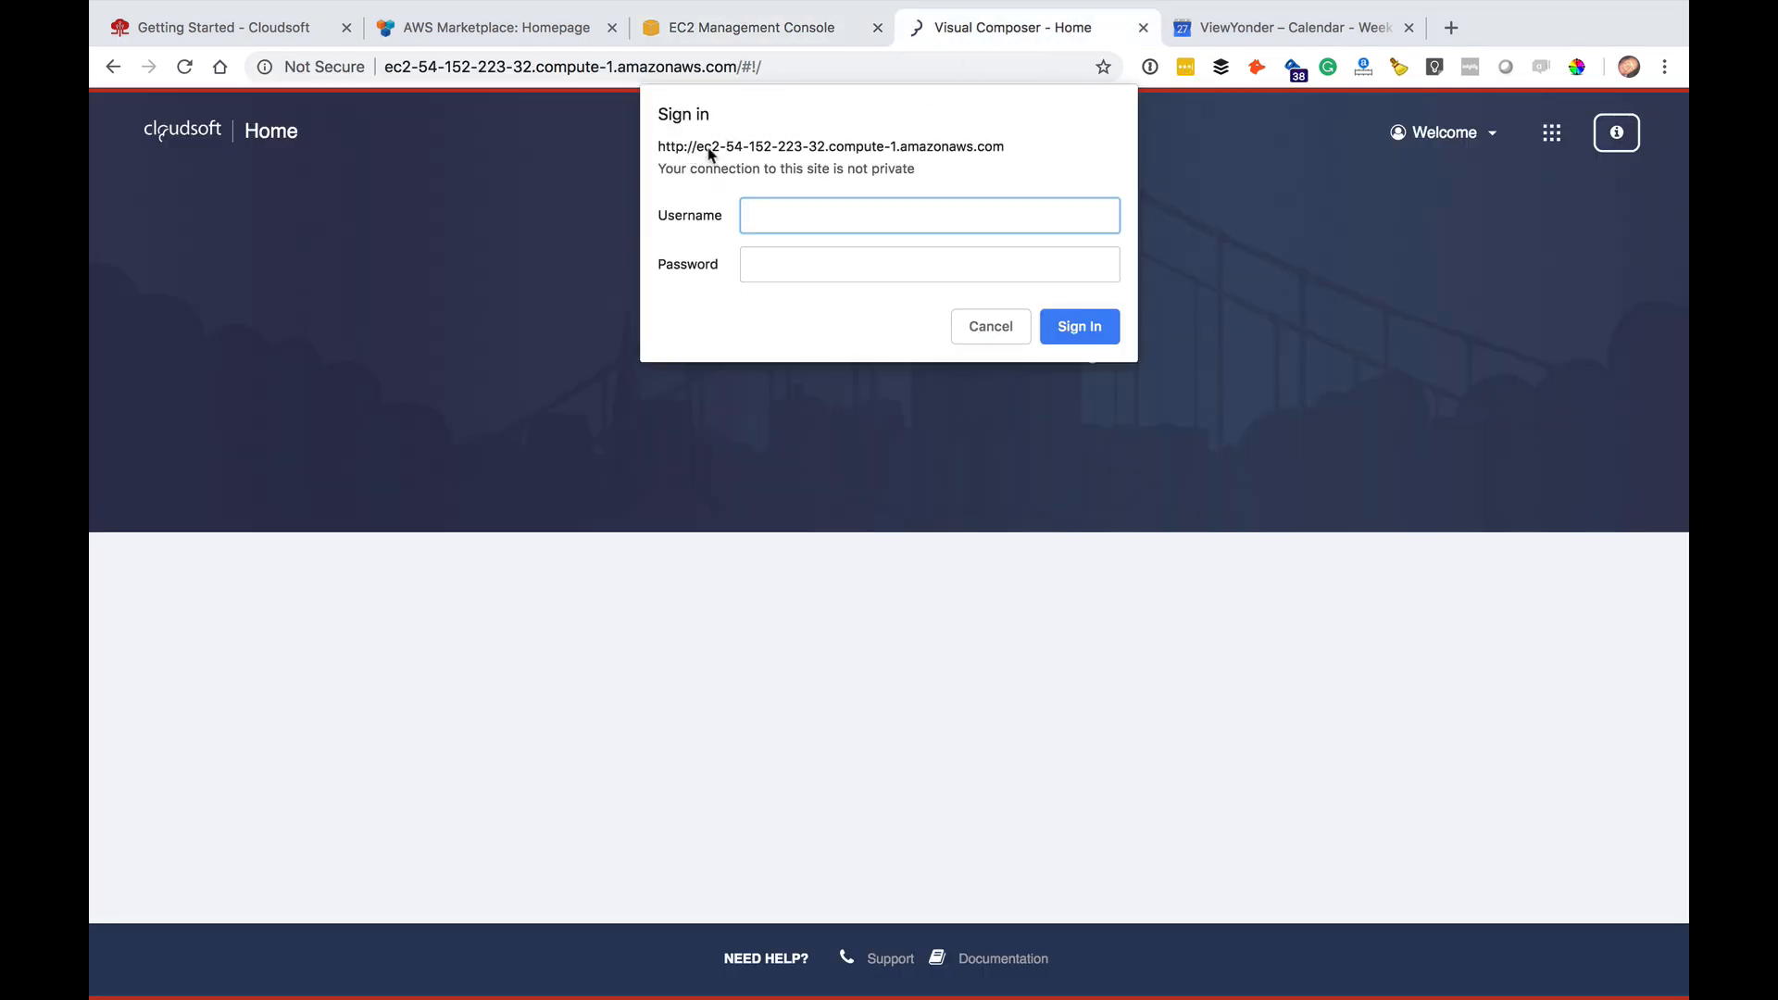
pyautogui.write('admin')
pyautogui.press('Tab')
pyautogui.press('super+v')
pyautogui.press('Return')
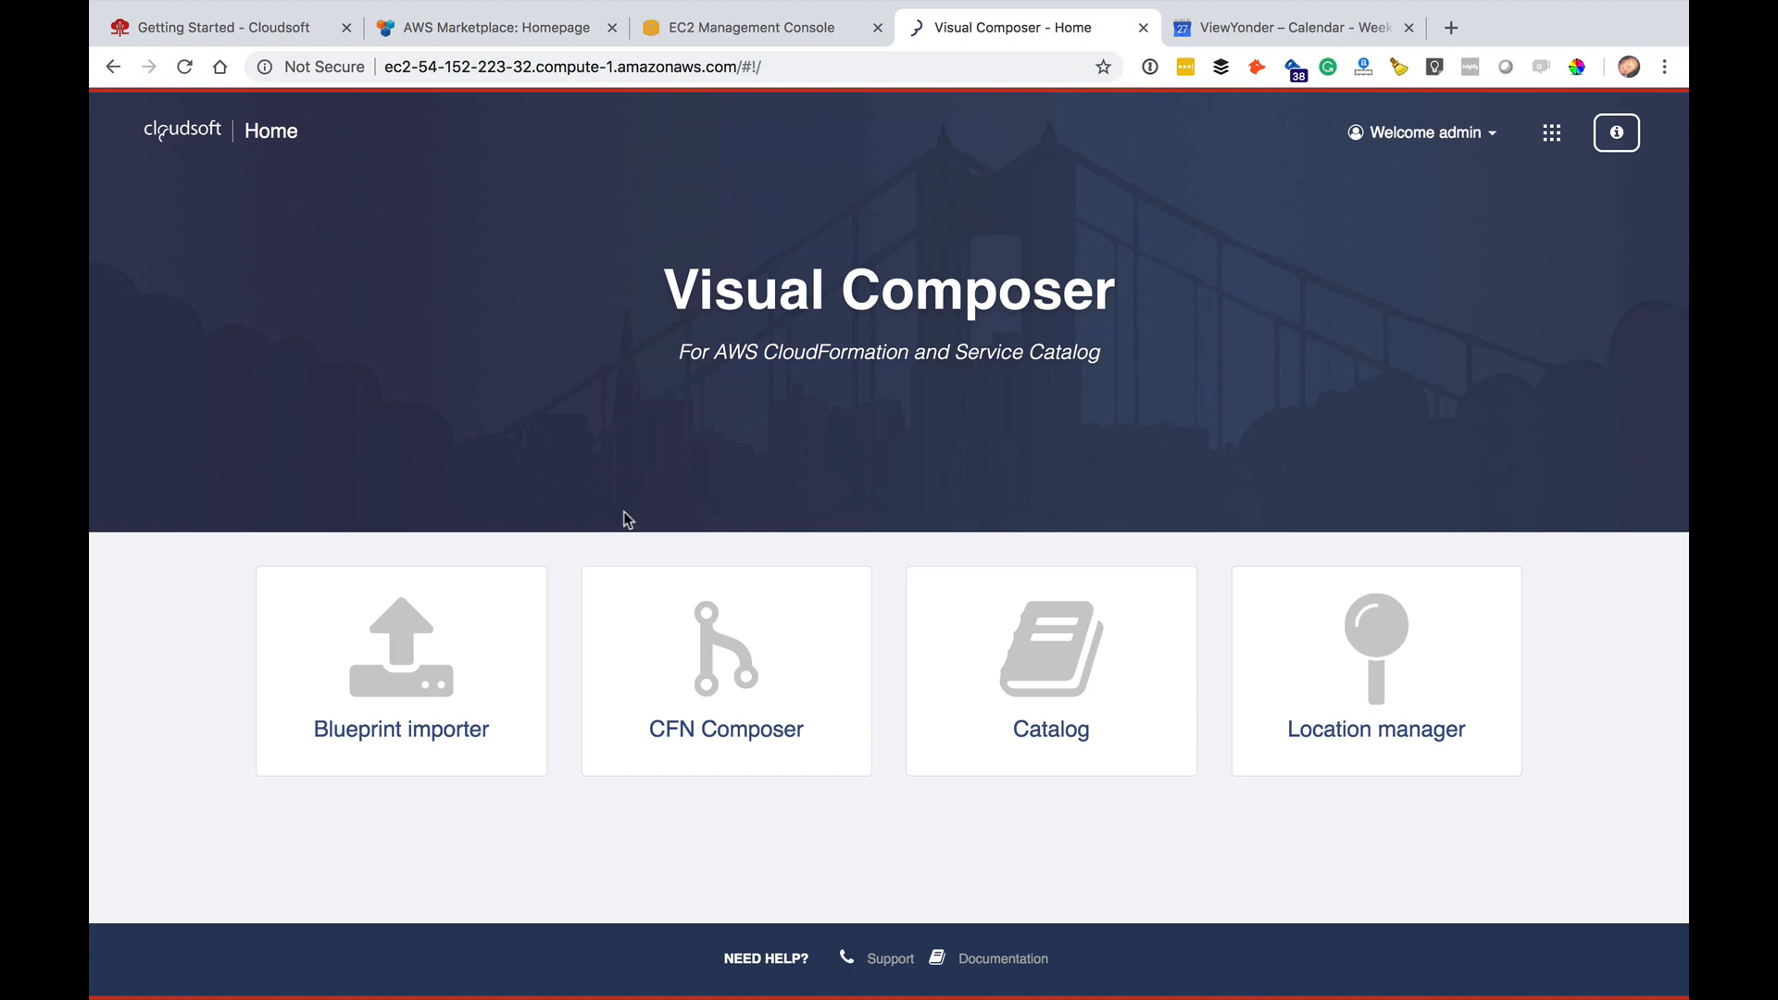
pyautogui.click(741, 680)
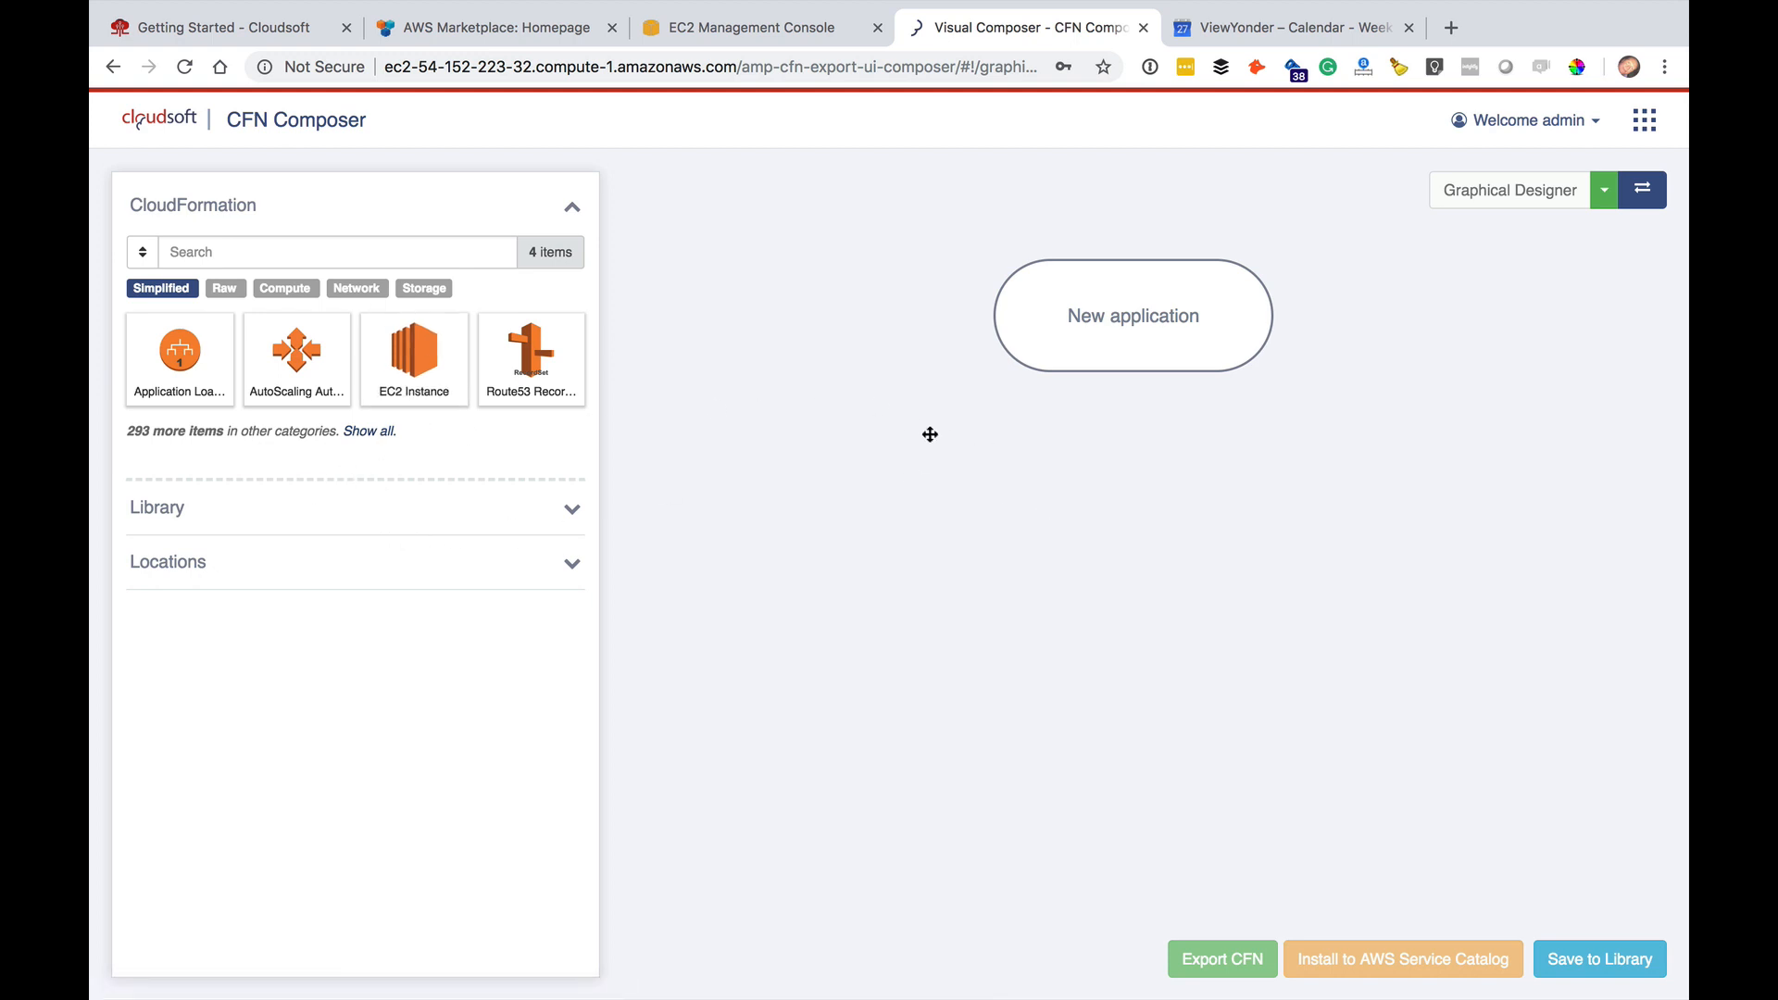
# - Rename the new application on the canvas as "1st Composition"
pyautogui.click(1130, 337)
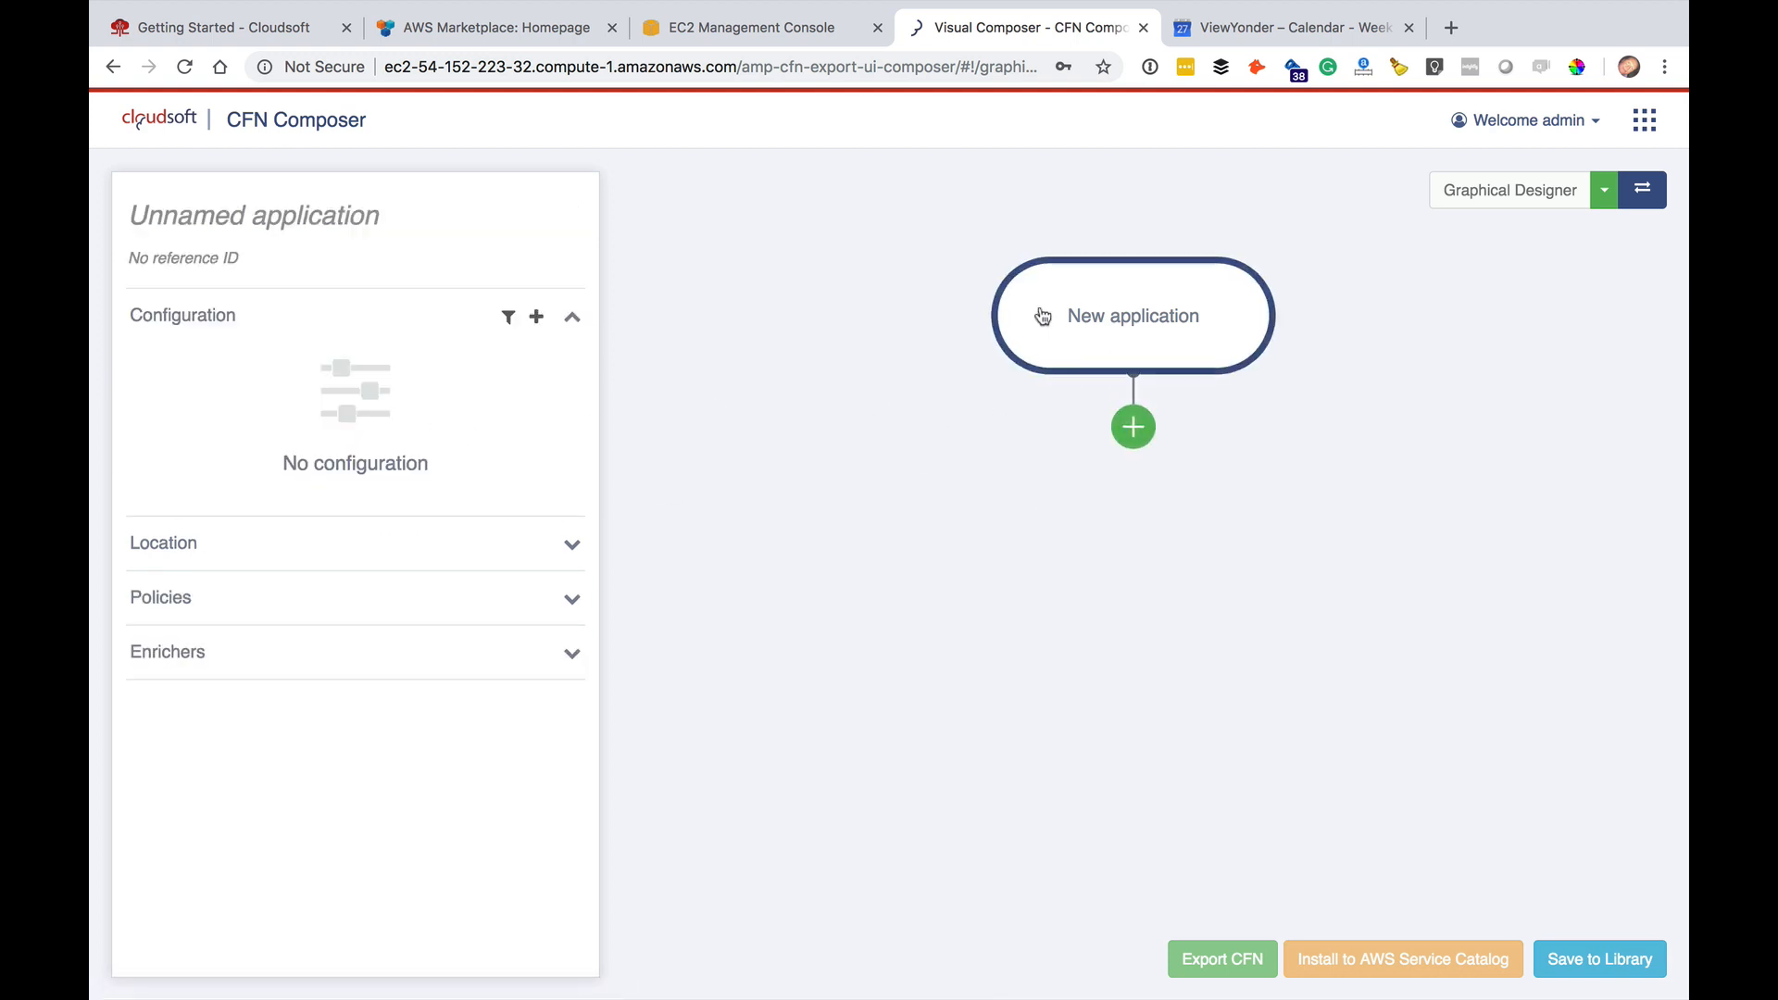
pyautogui.click(369, 220)
pyautogui.write('1st')
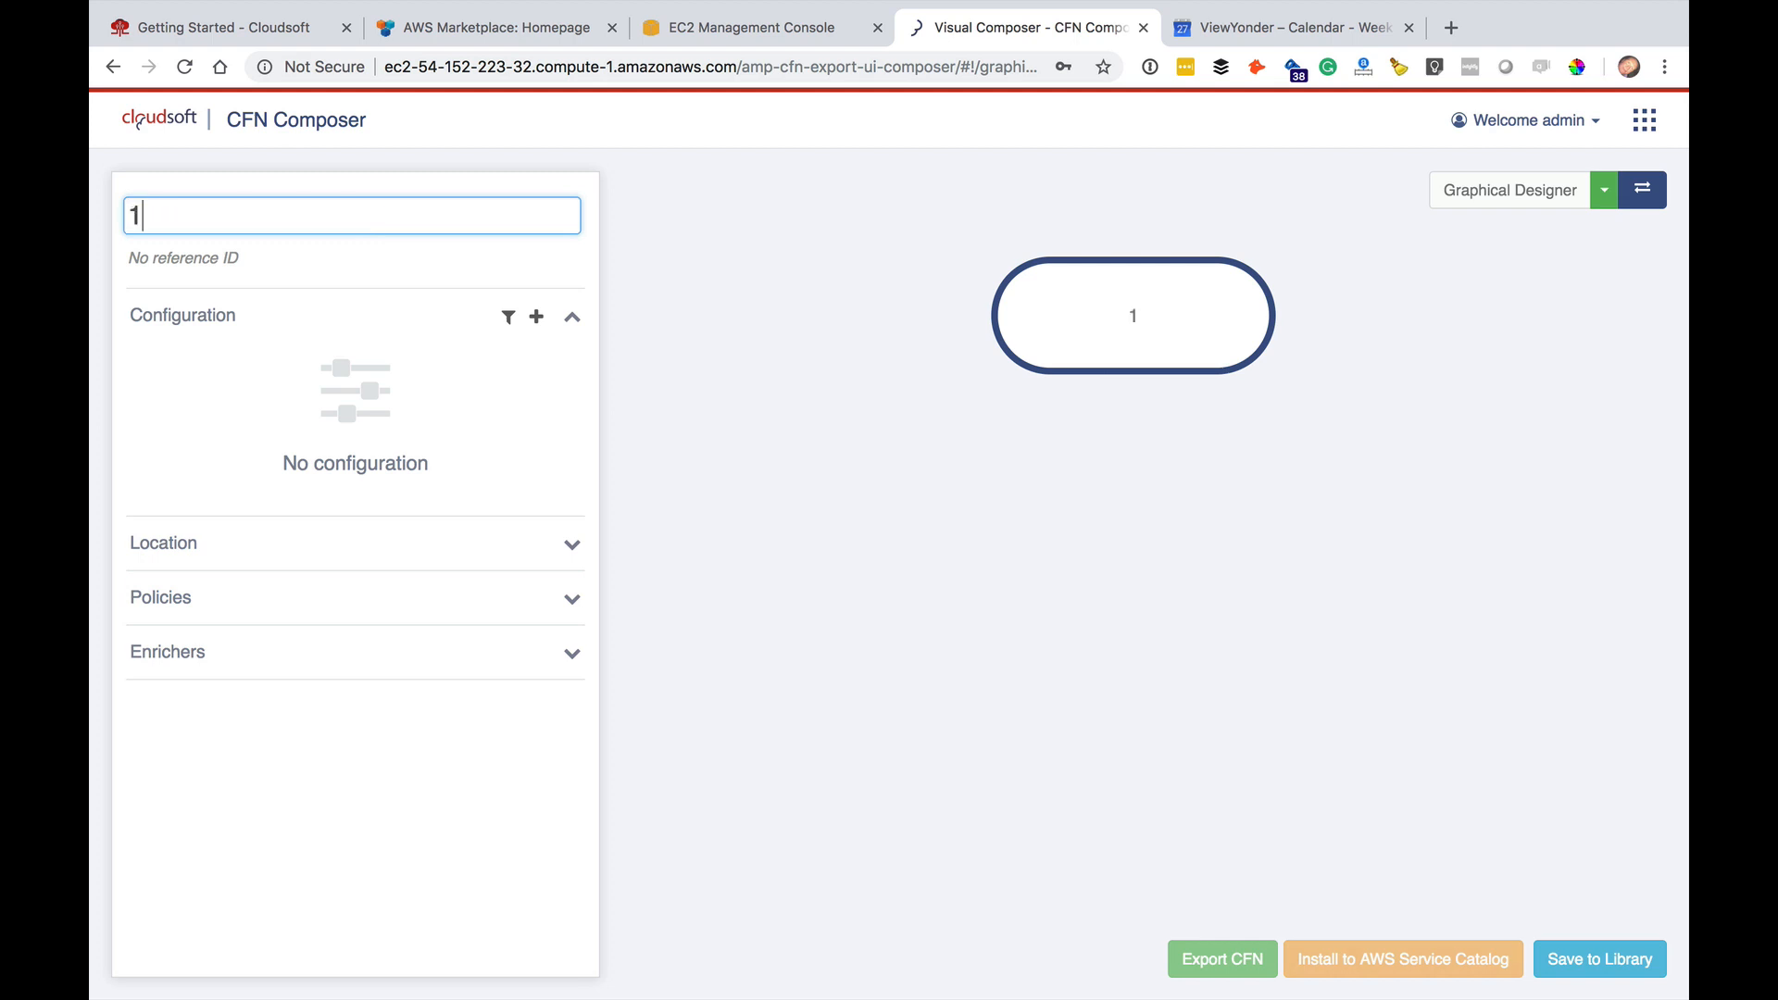
pyautogui.write('osition')
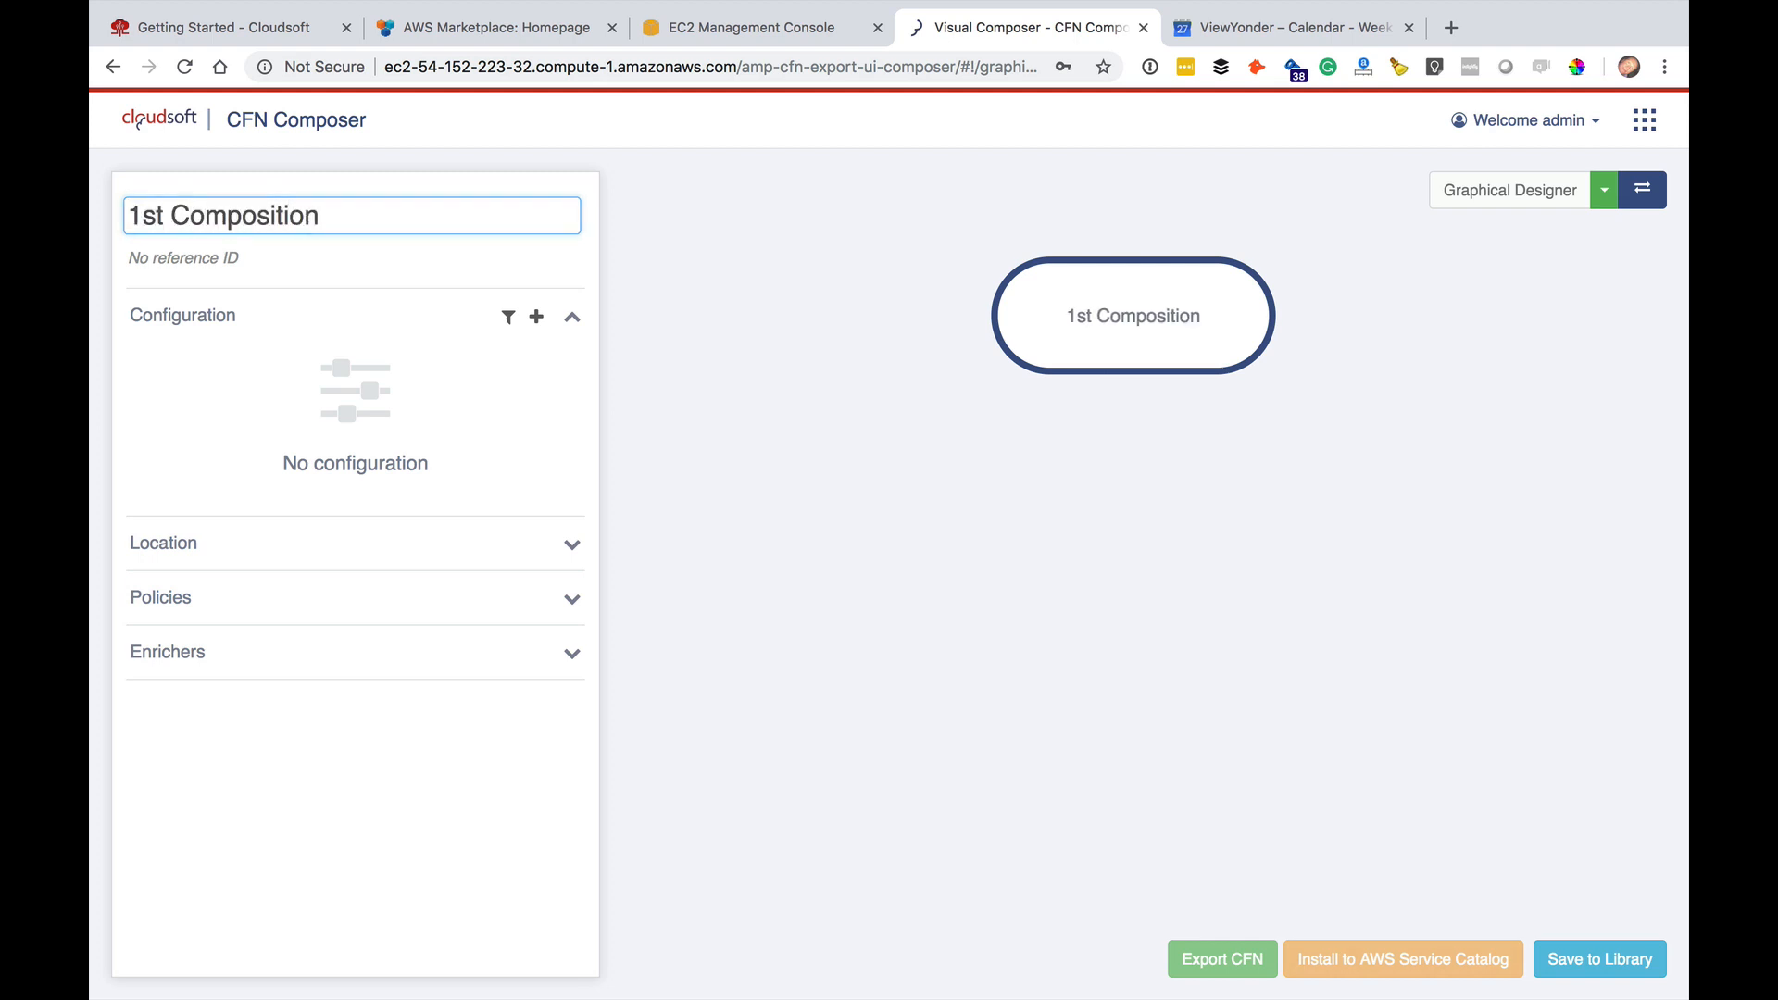
pyautogui.press('Return')
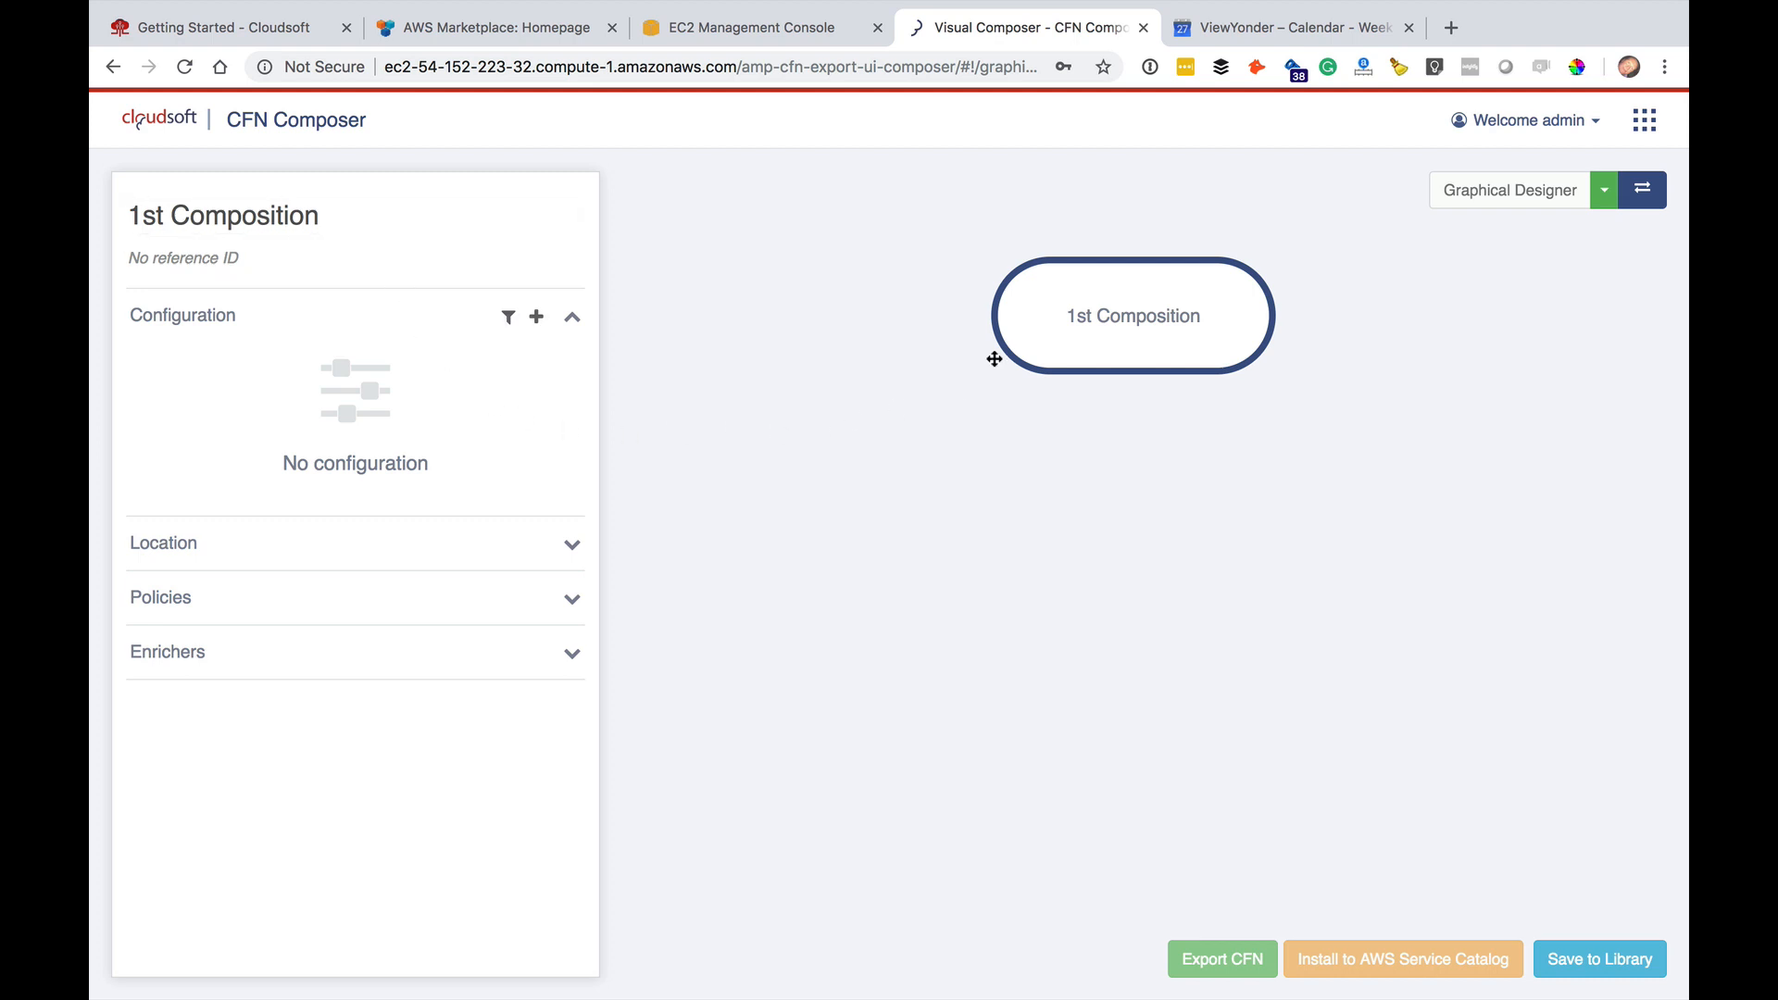
# - Search the component palette for "ec2" and add an AWS EC2 Instance beneath 1st Composition
pyautogui.moveTo(1139, 329)
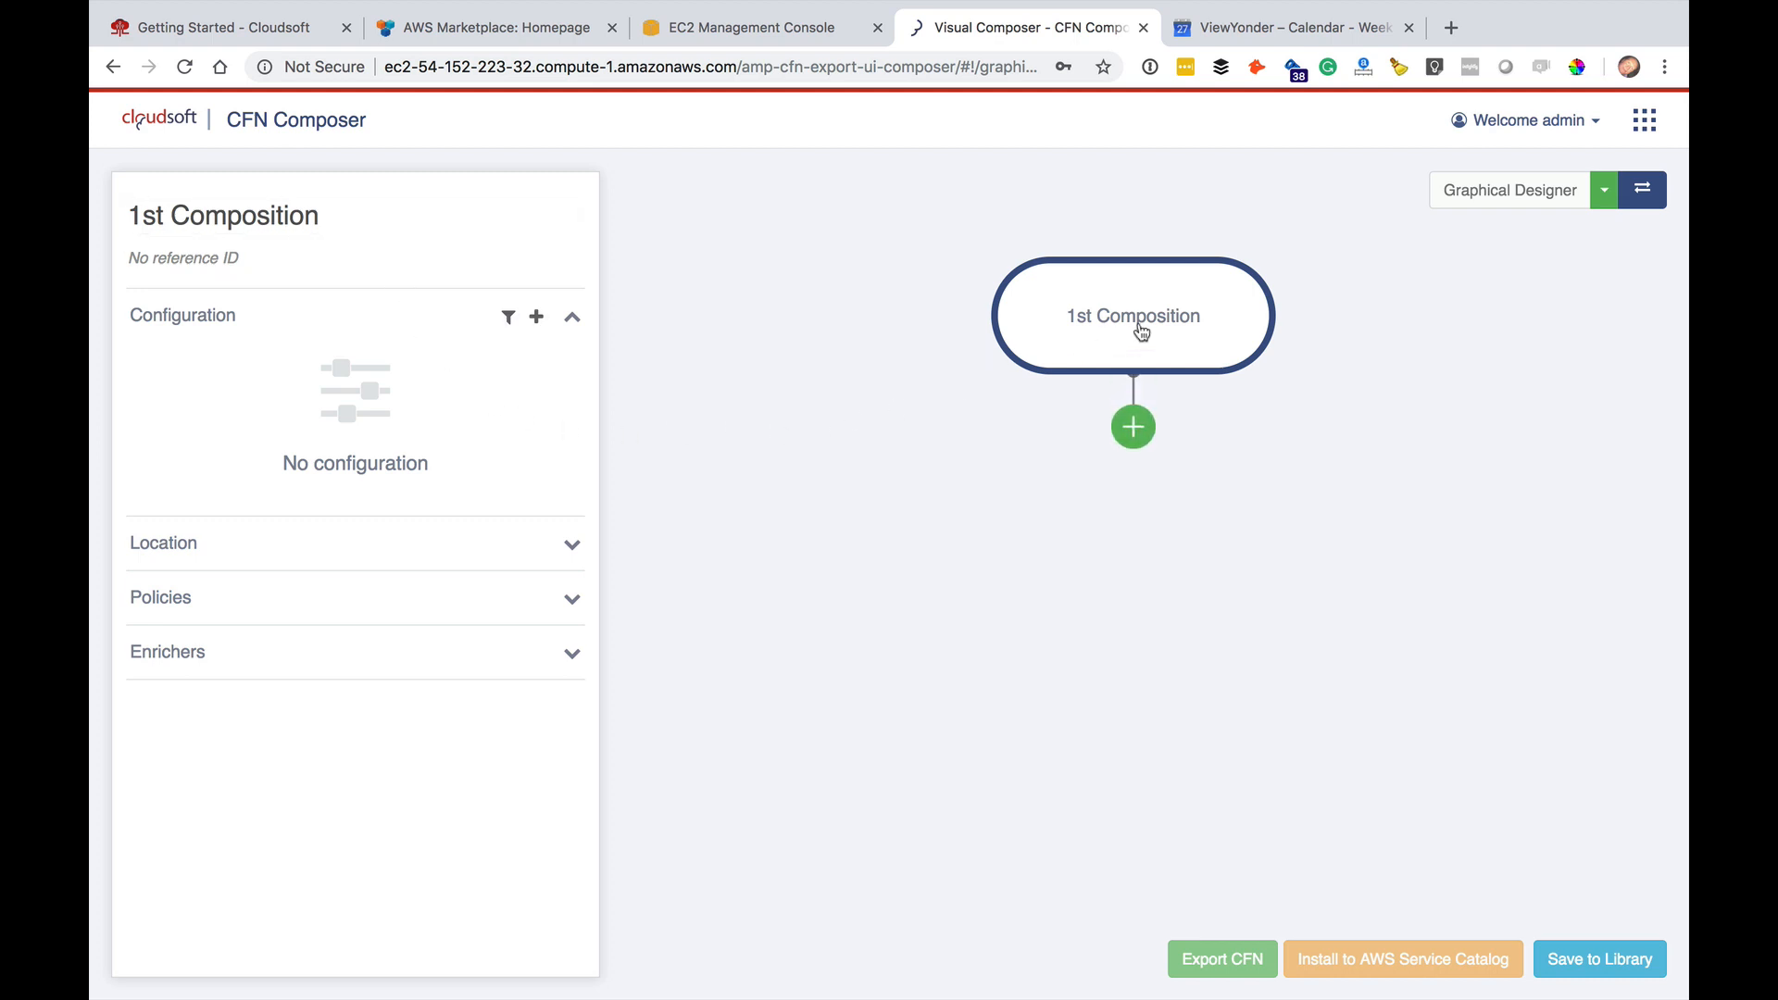
pyautogui.click(1133, 428)
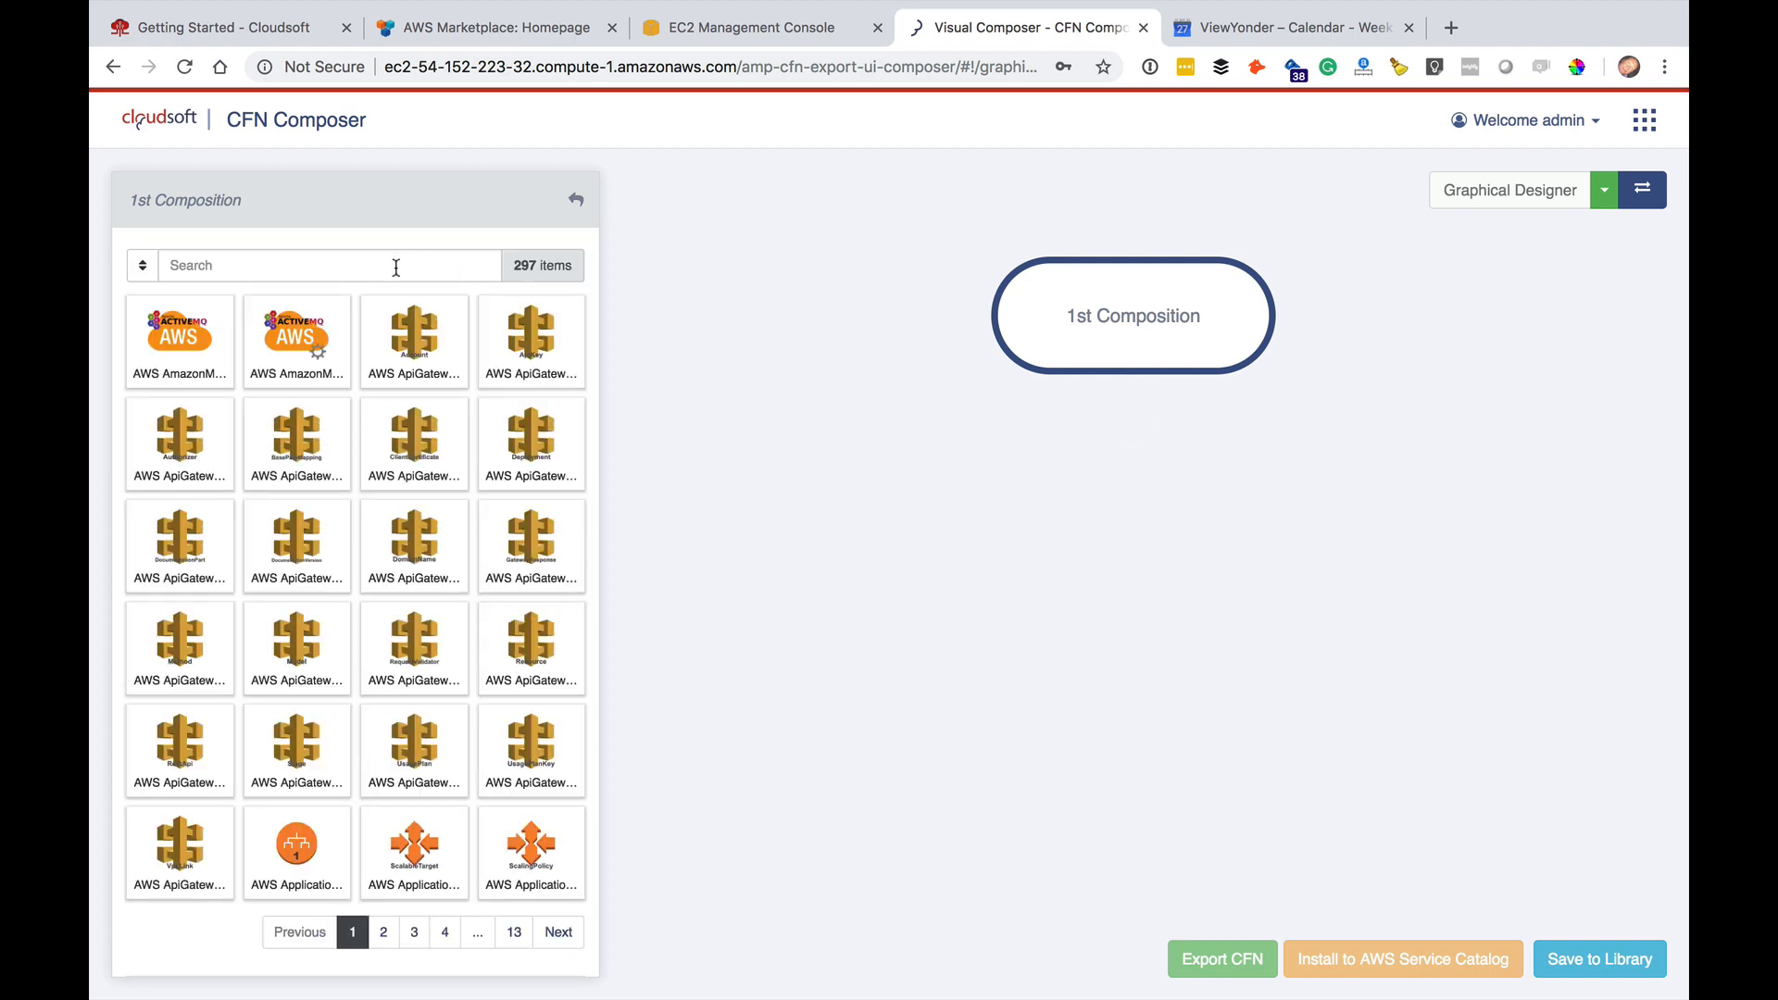
pyautogui.moveTo(510, 972)
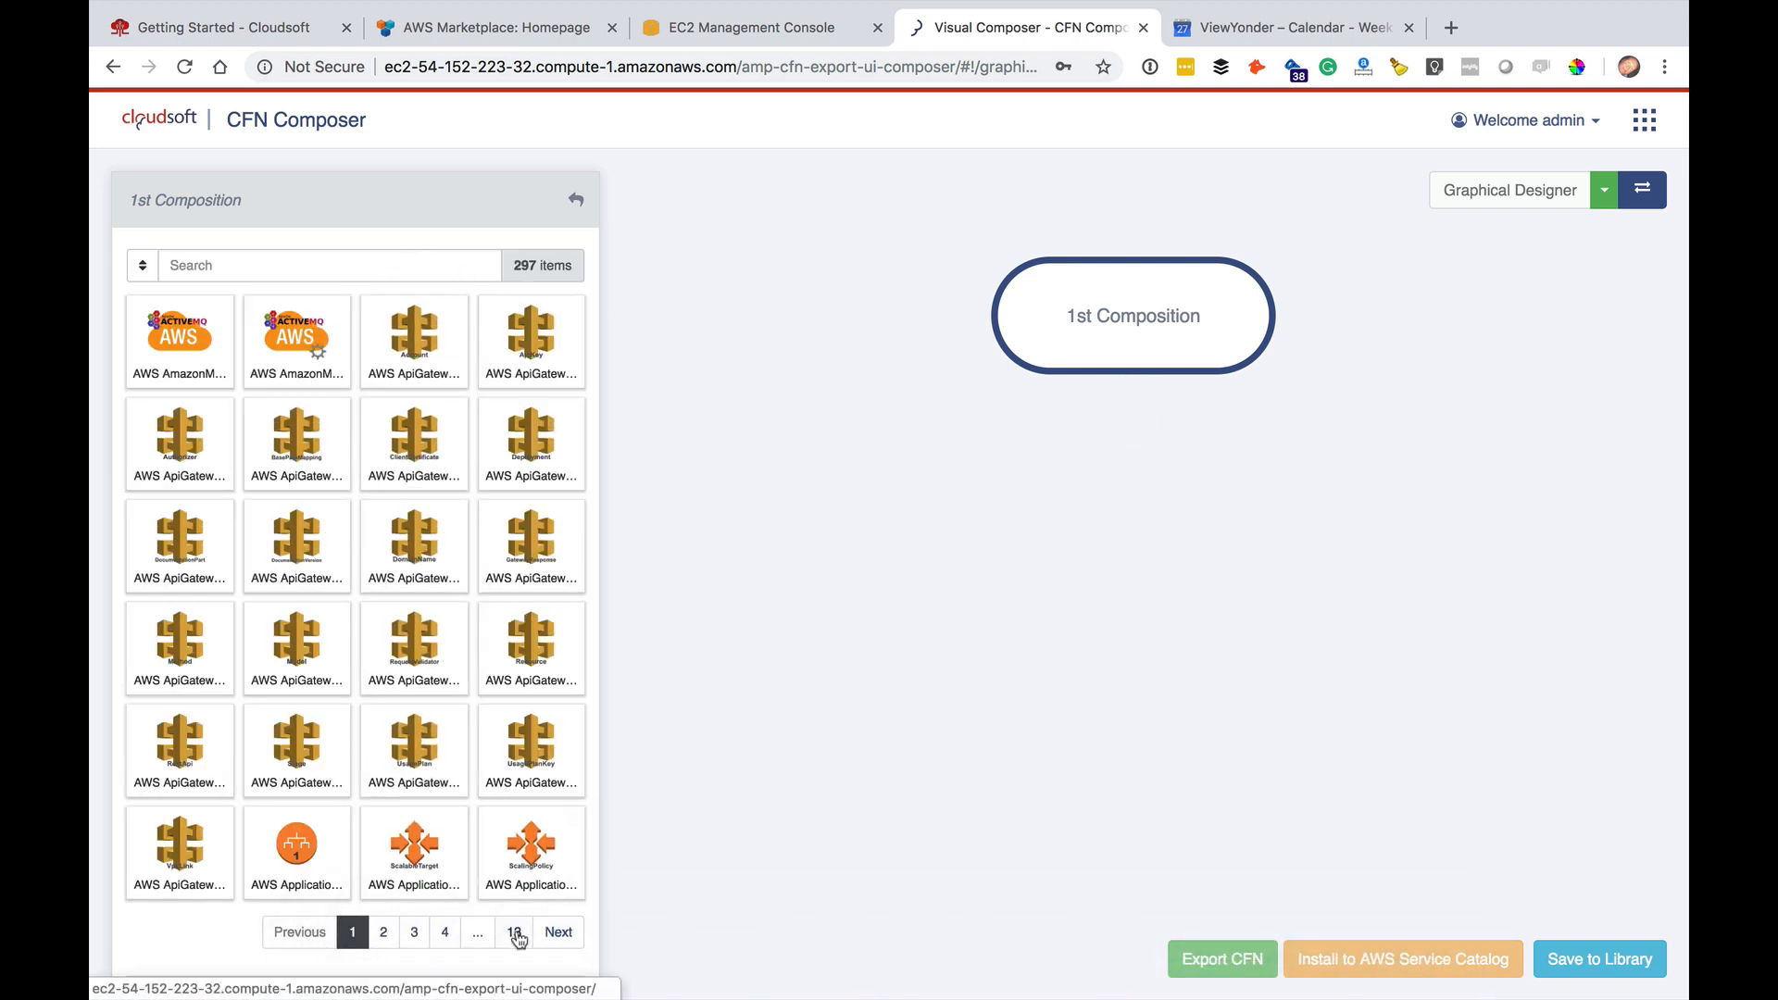
pyautogui.click(236, 265)
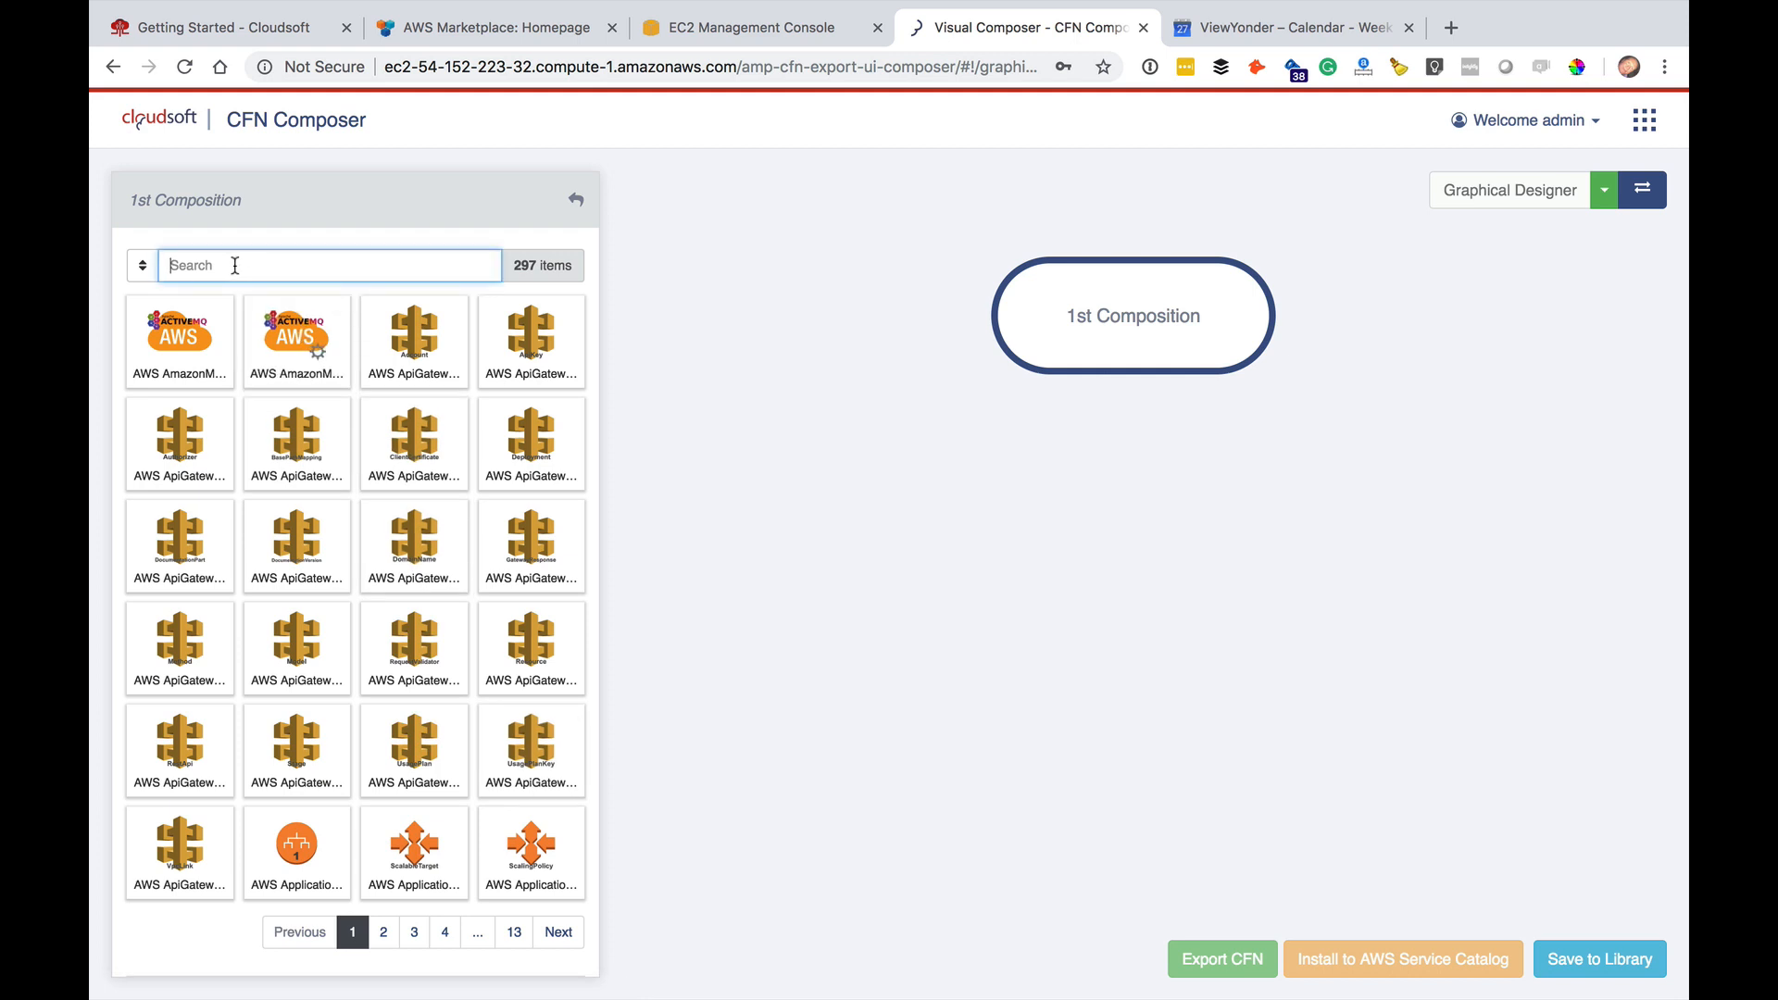
pyautogui.write('ec2')
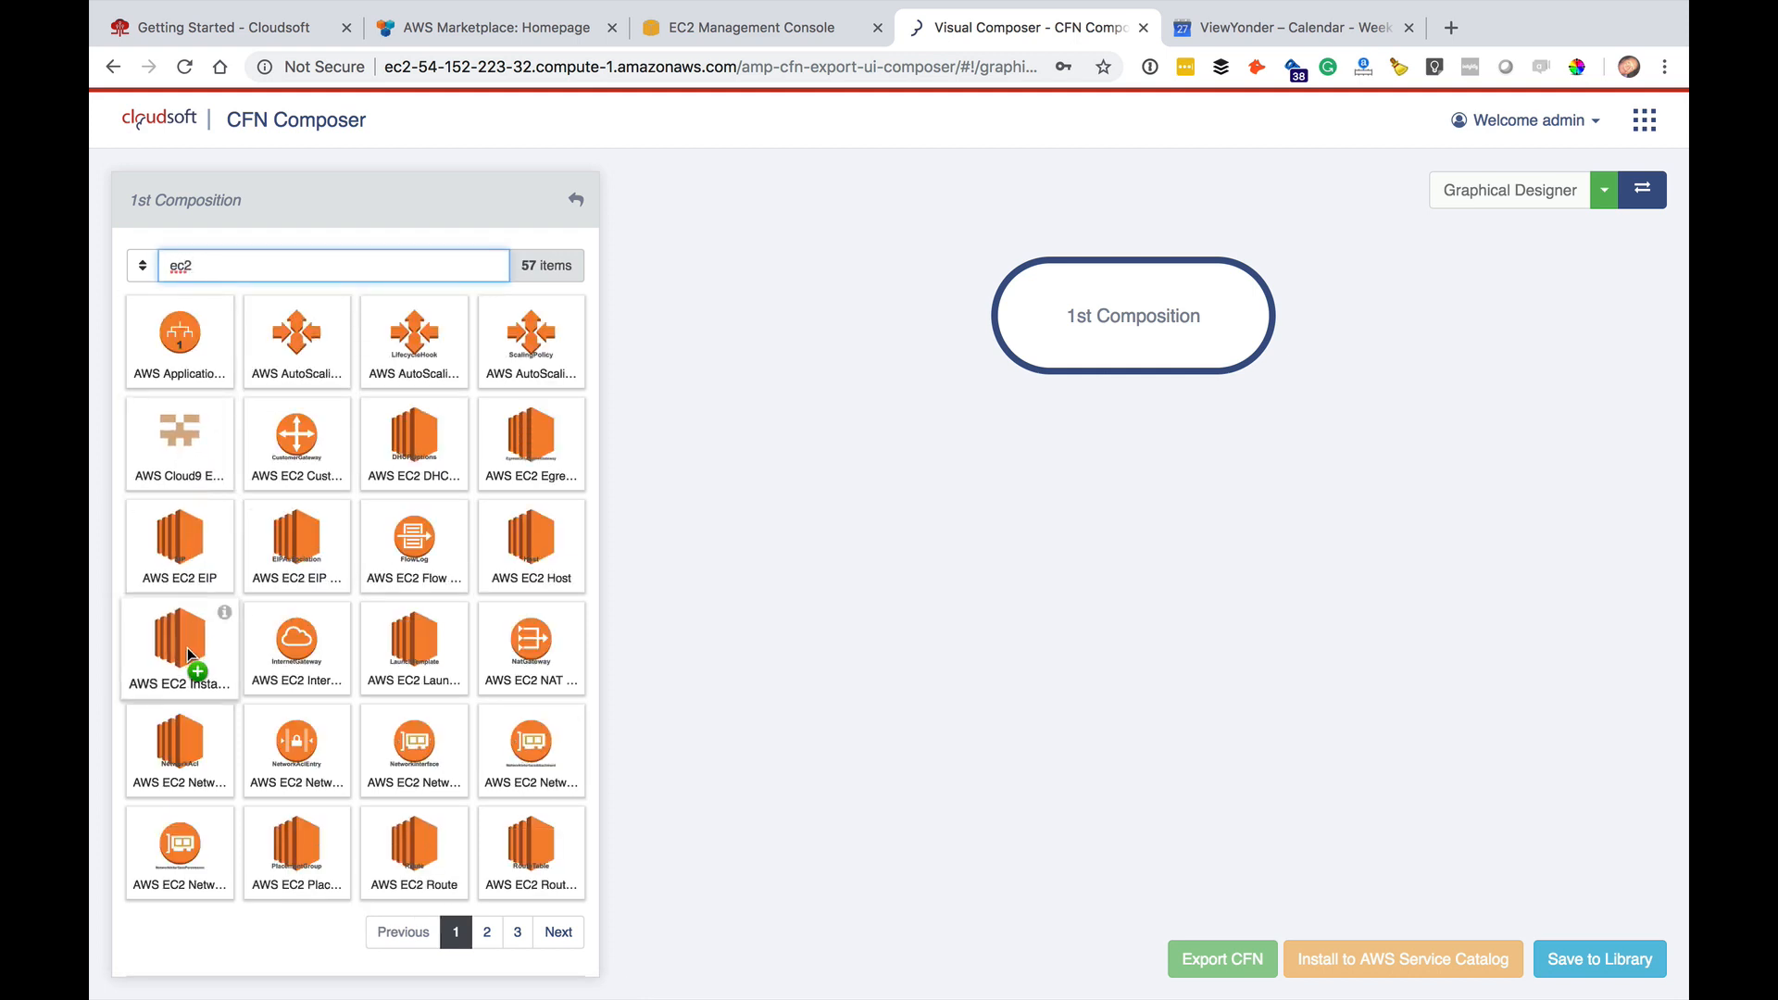
pyautogui.moveTo(224, 616)
pyautogui.moveTo(189, 641); pyautogui.dragTo(690, 590)
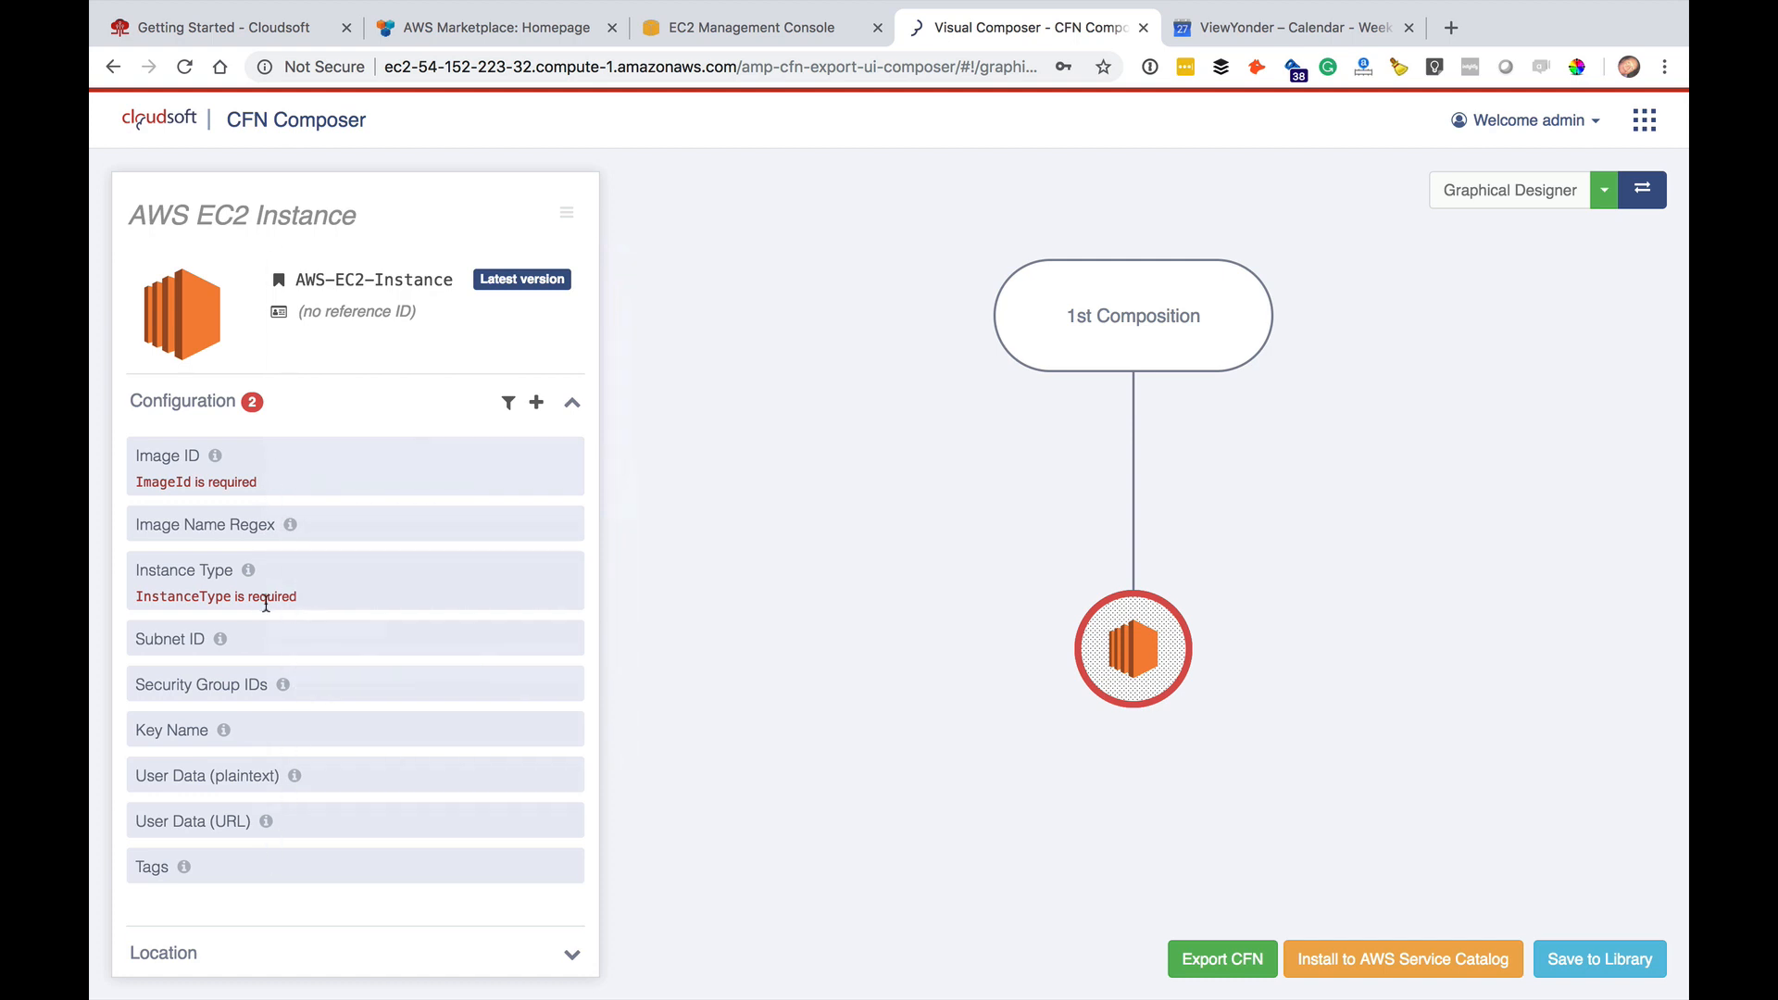
# - Switch to the Getting Started guide and copy the image ID ami-04681a1dbd79675a5 from the Step 4 instructions
pyautogui.click(251, 24)
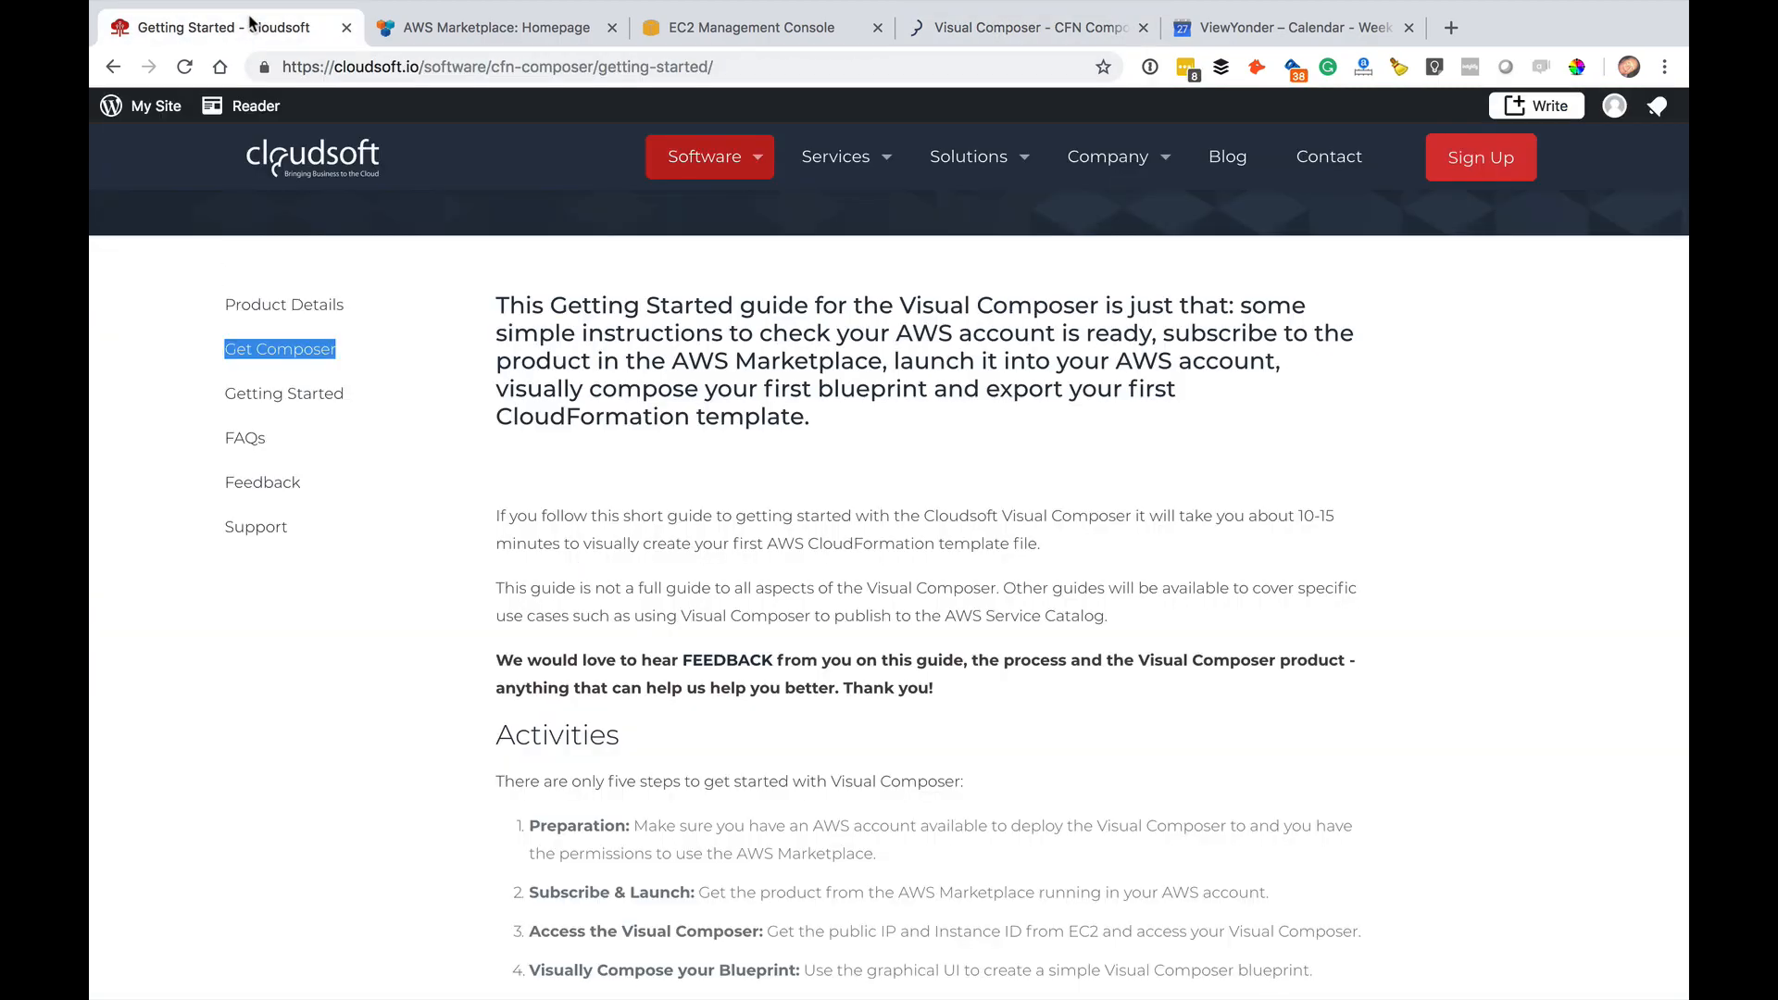
pyautogui.scroll(-20, 736, 543)
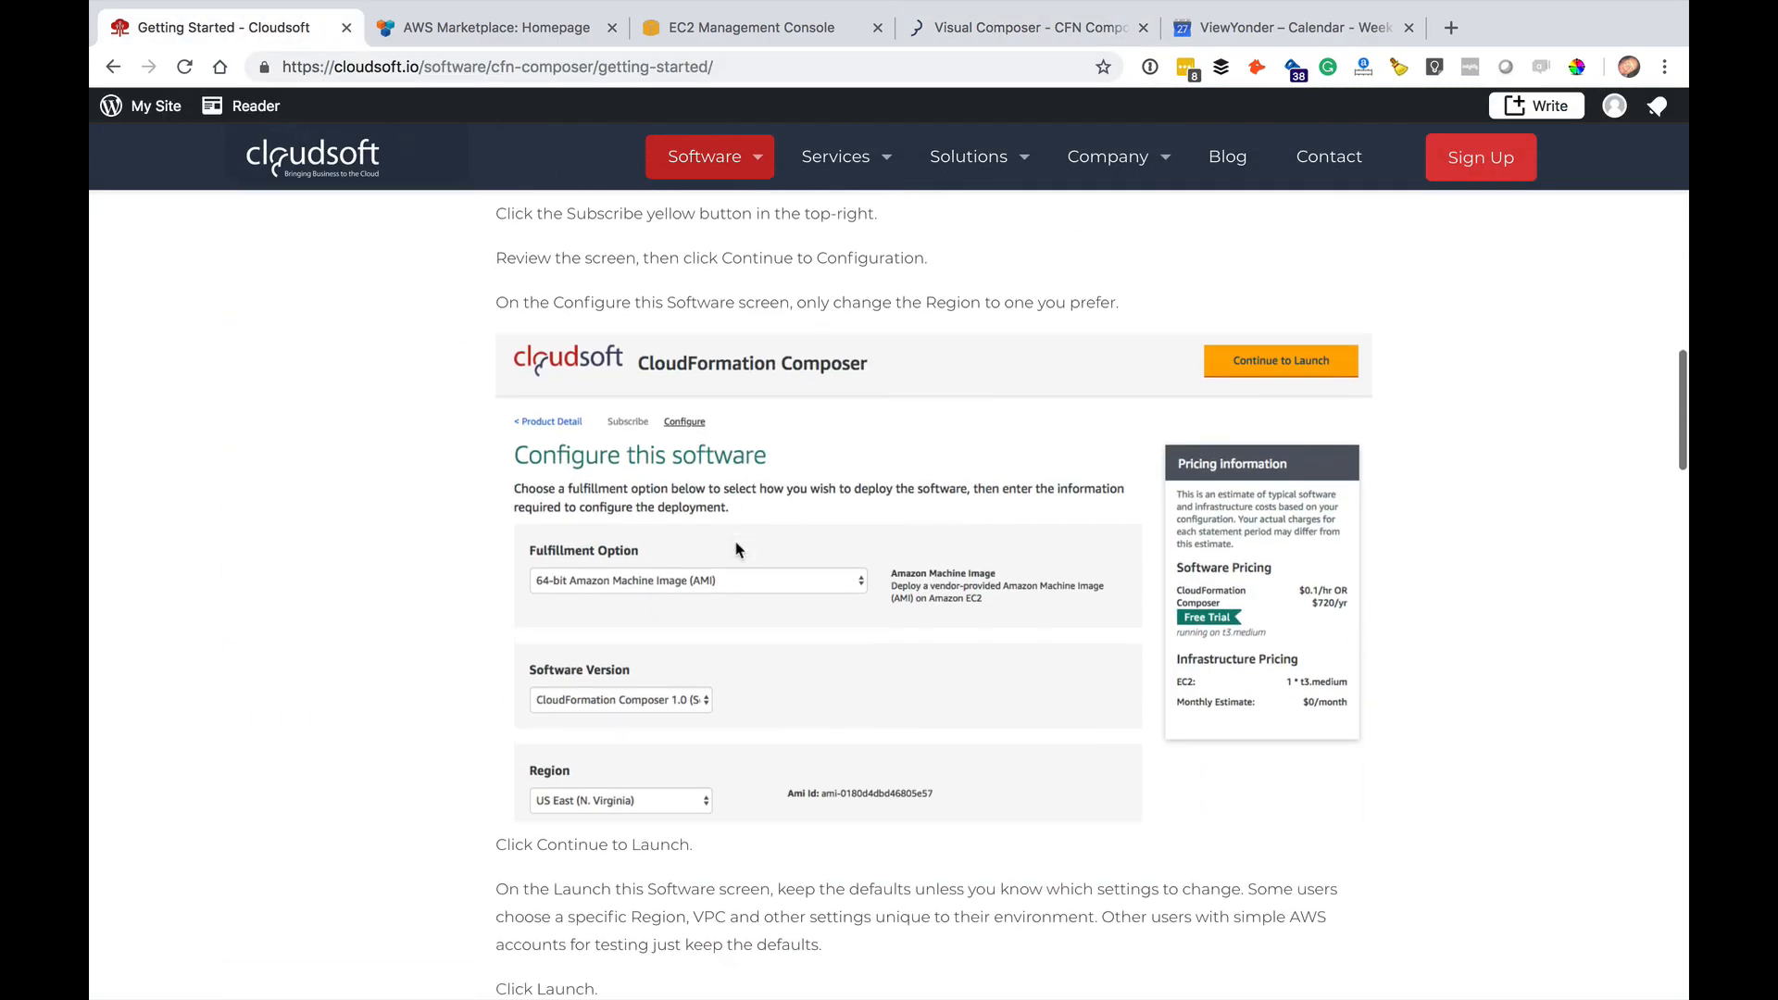
pyautogui.scroll(-15, 736, 549)
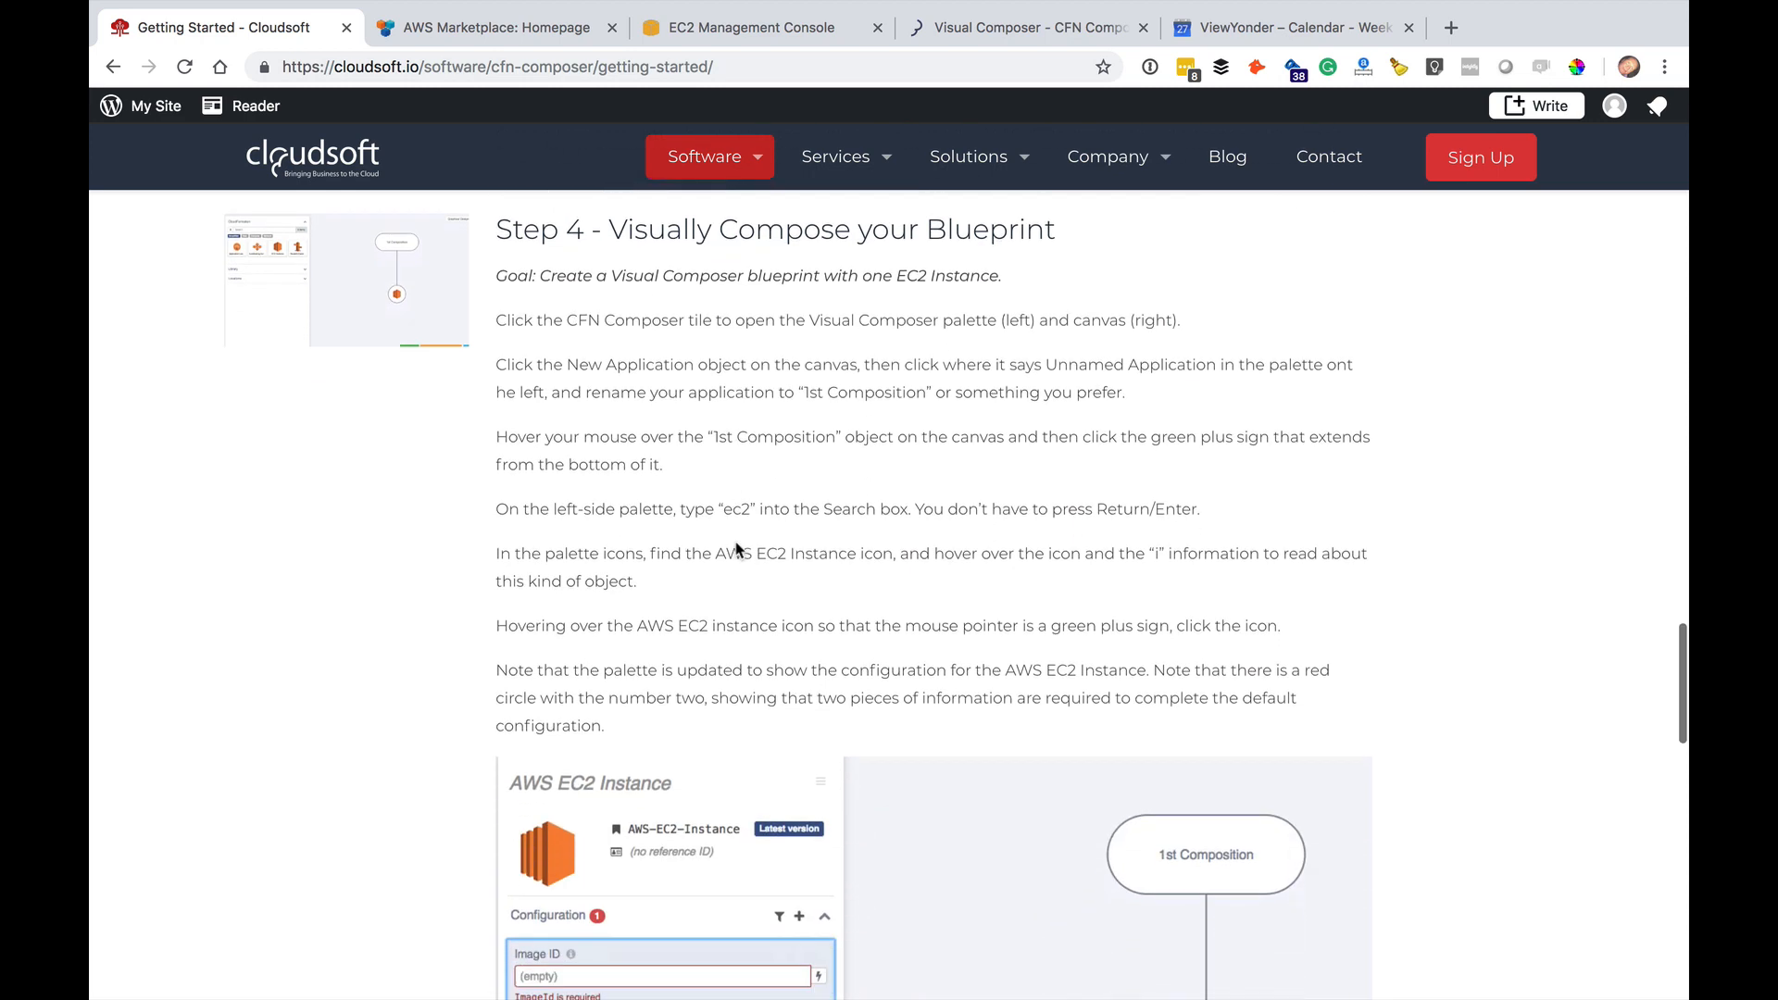
pyautogui.scroll(-6, 736, 549)
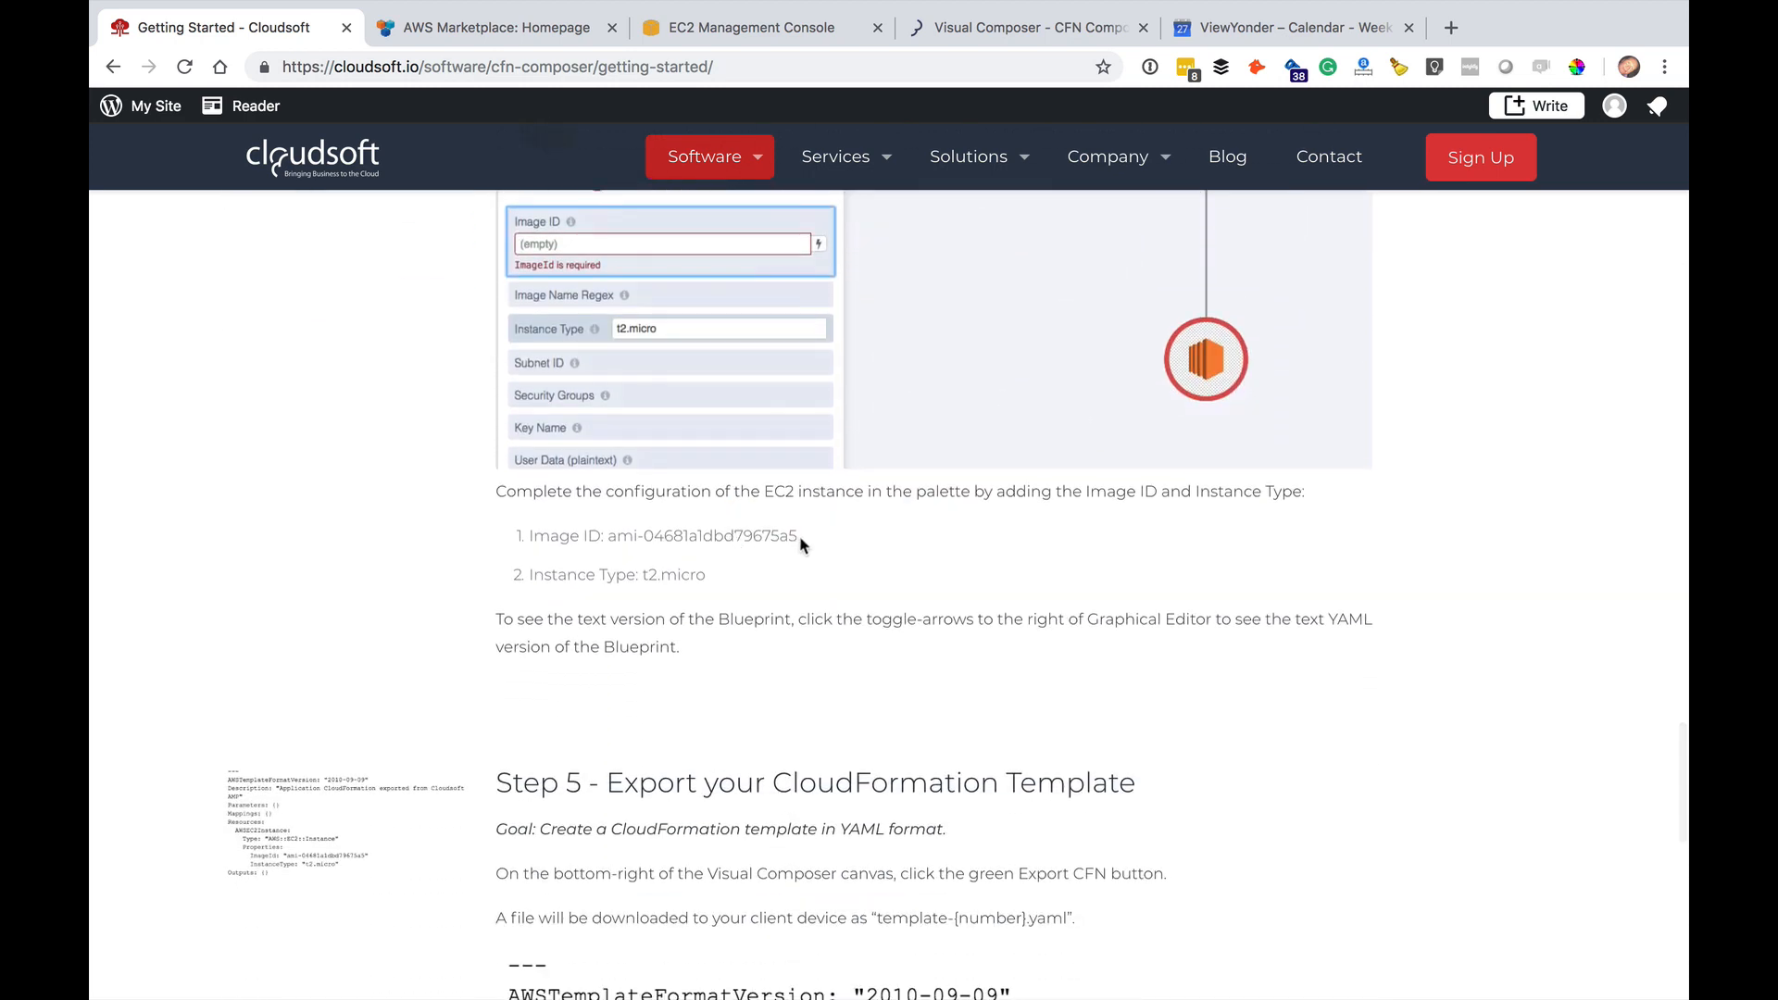
pyautogui.moveTo(798, 537); pyautogui.dragTo(611, 535)
pyautogui.press('super+c')
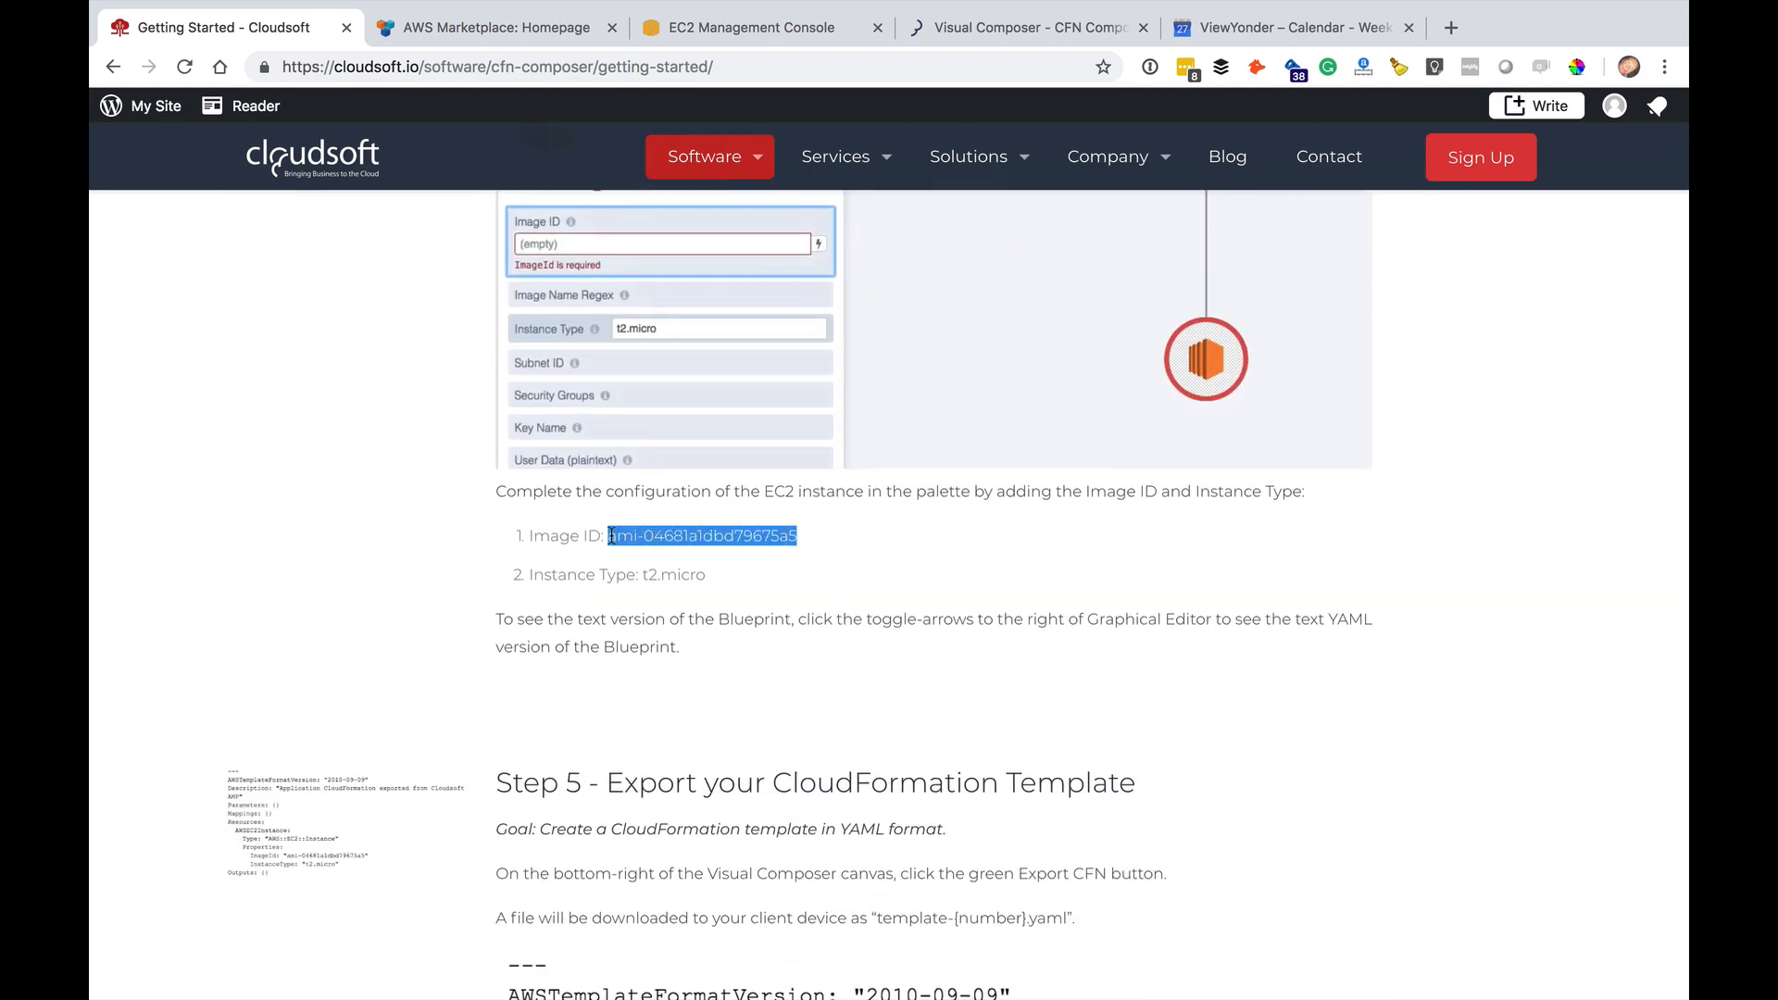
# - Switch back to CFN Composer and set the EC2 instance's Image ID to ami-04681a1dbd79675a5 and Instance Type to t3.micro
pyautogui.click(1023, 30)
pyautogui.click(406, 463)
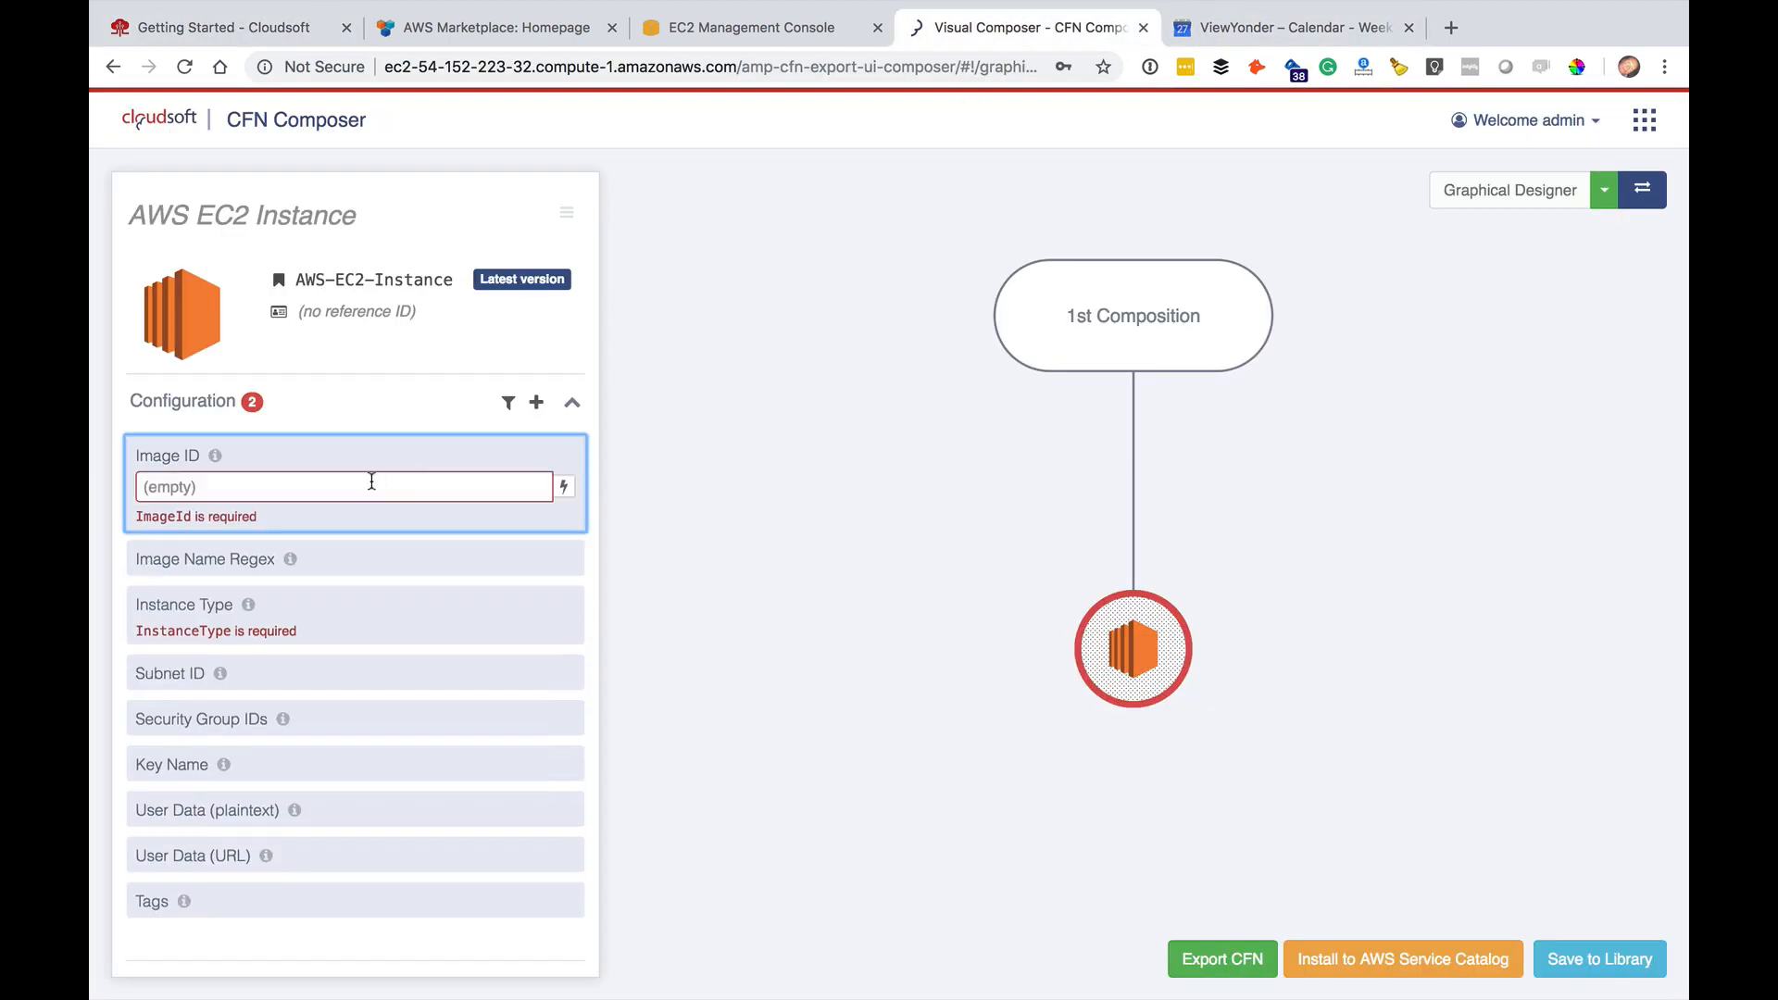
pyautogui.press('super+v')
pyautogui.click(330, 604)
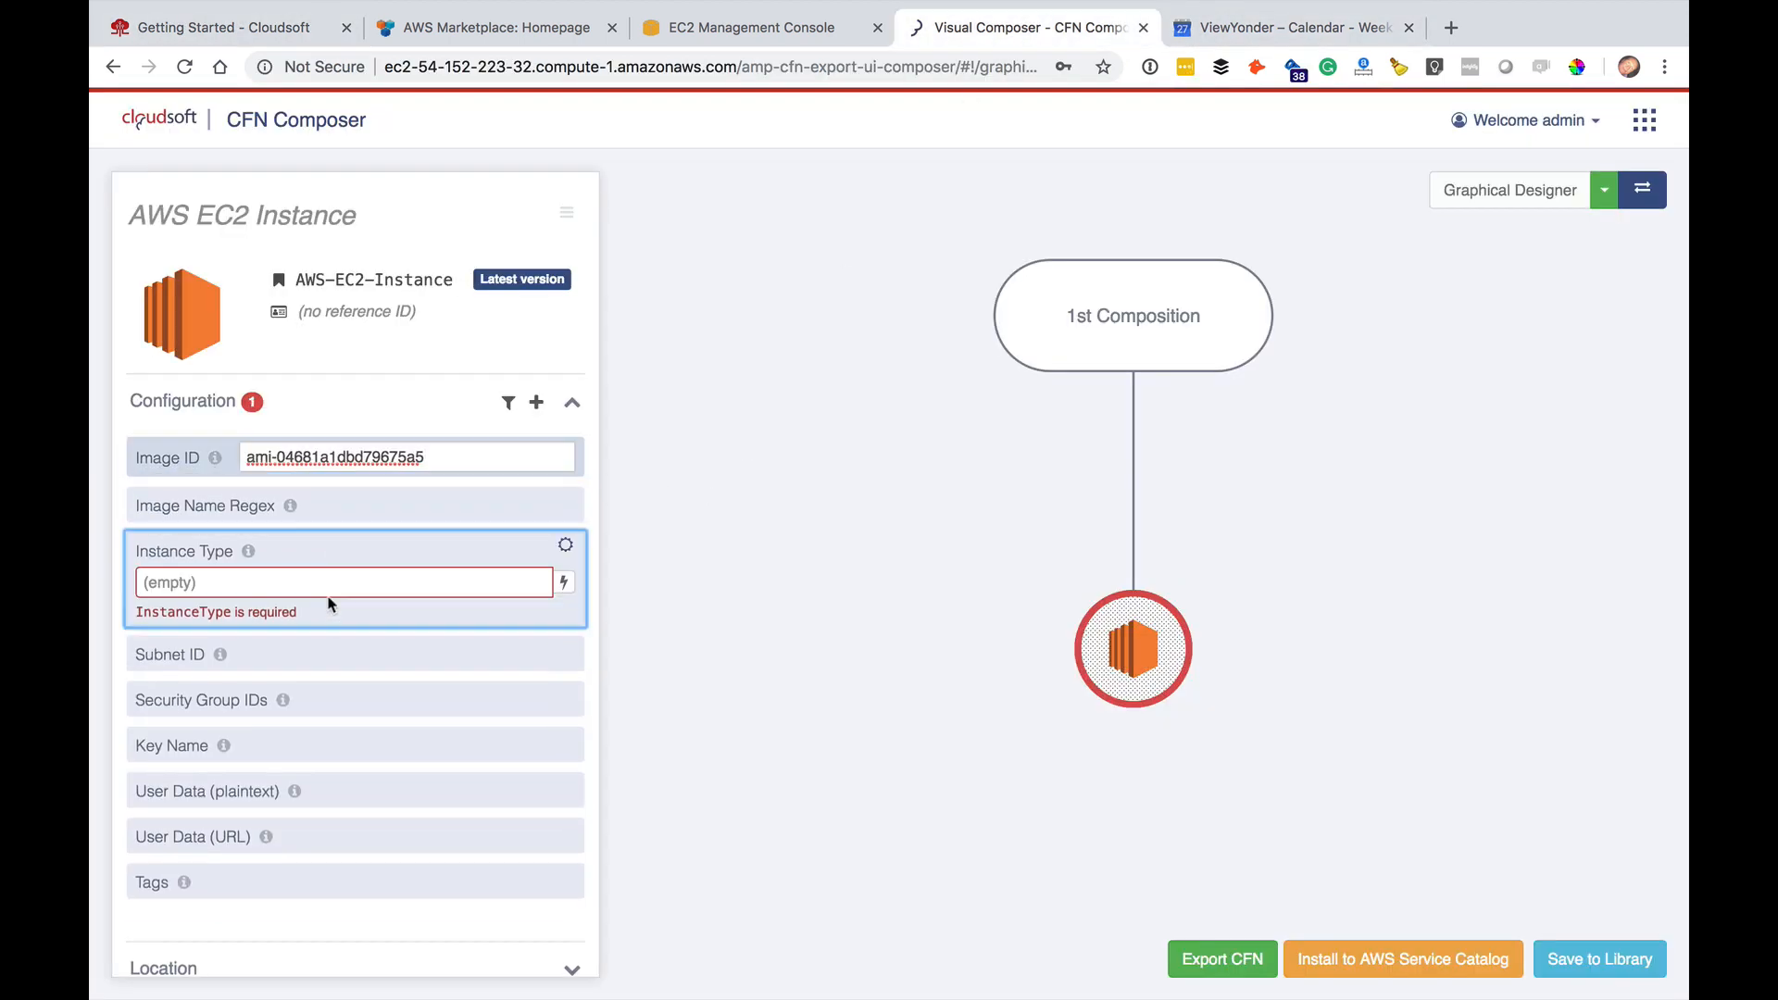
pyautogui.click(237, 655)
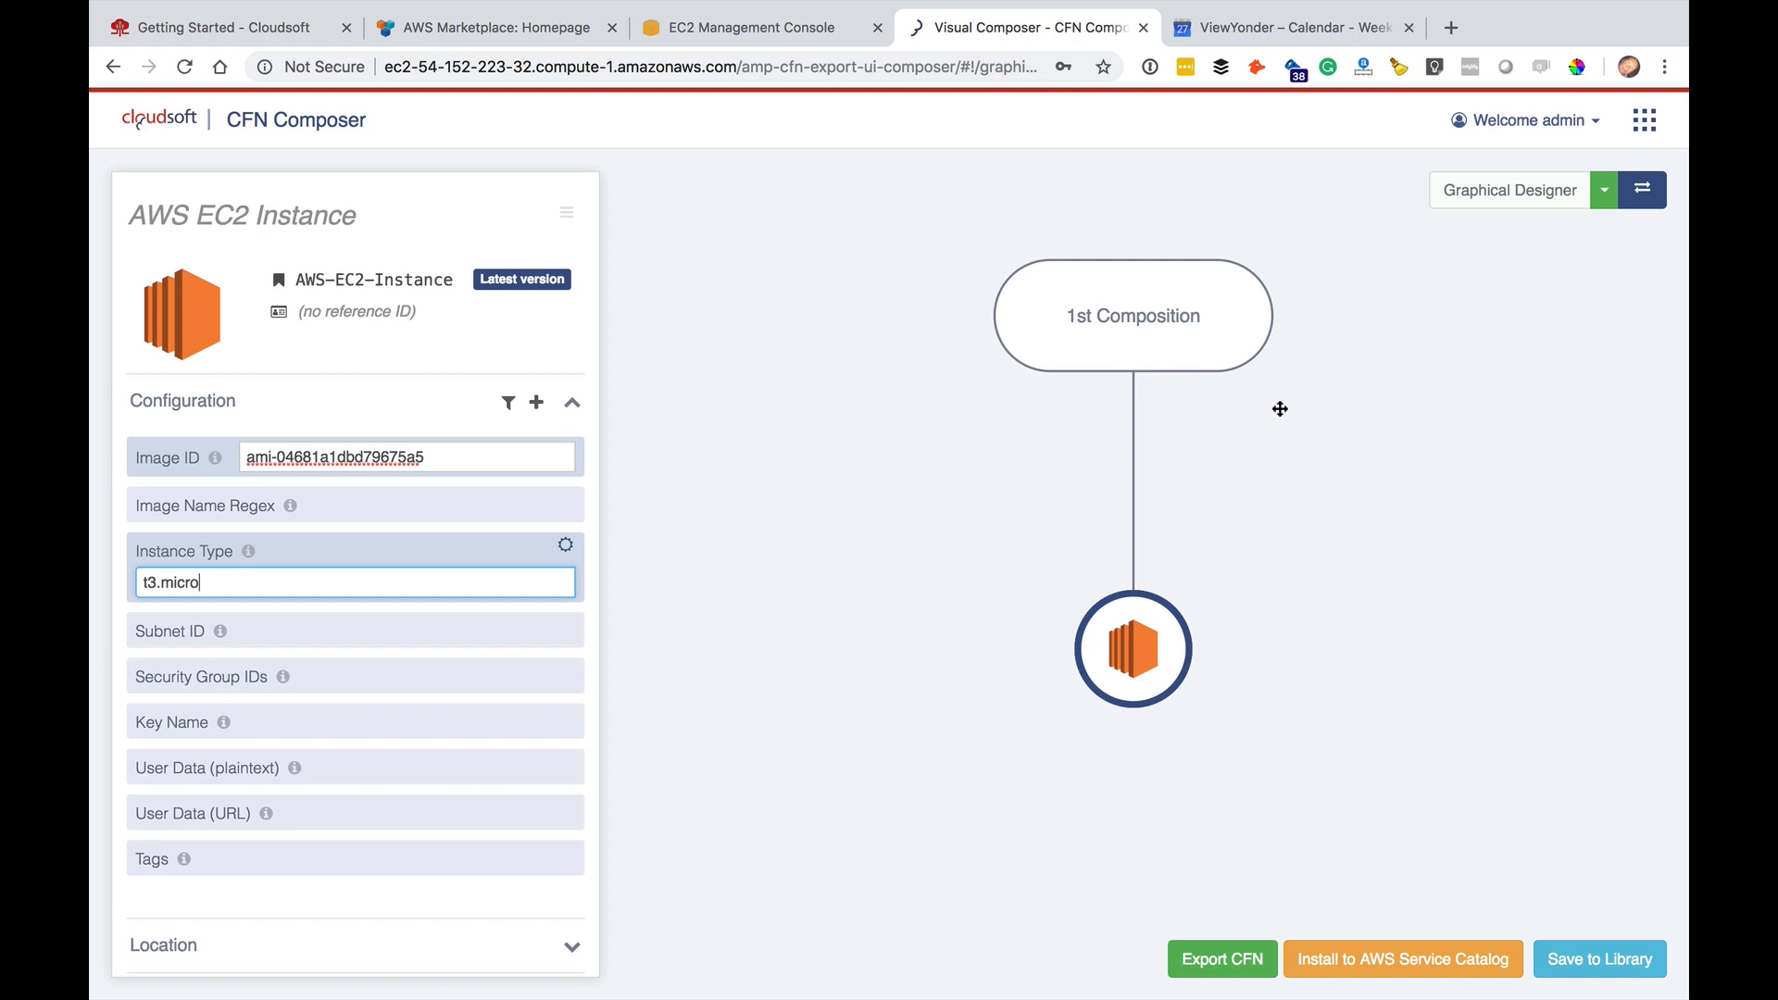
# - Examine the blueprint's YAML version in the YAML Editor and return to the Graphical Designer
pyautogui.moveTo(1132, 643)
pyautogui.click(1642, 192)
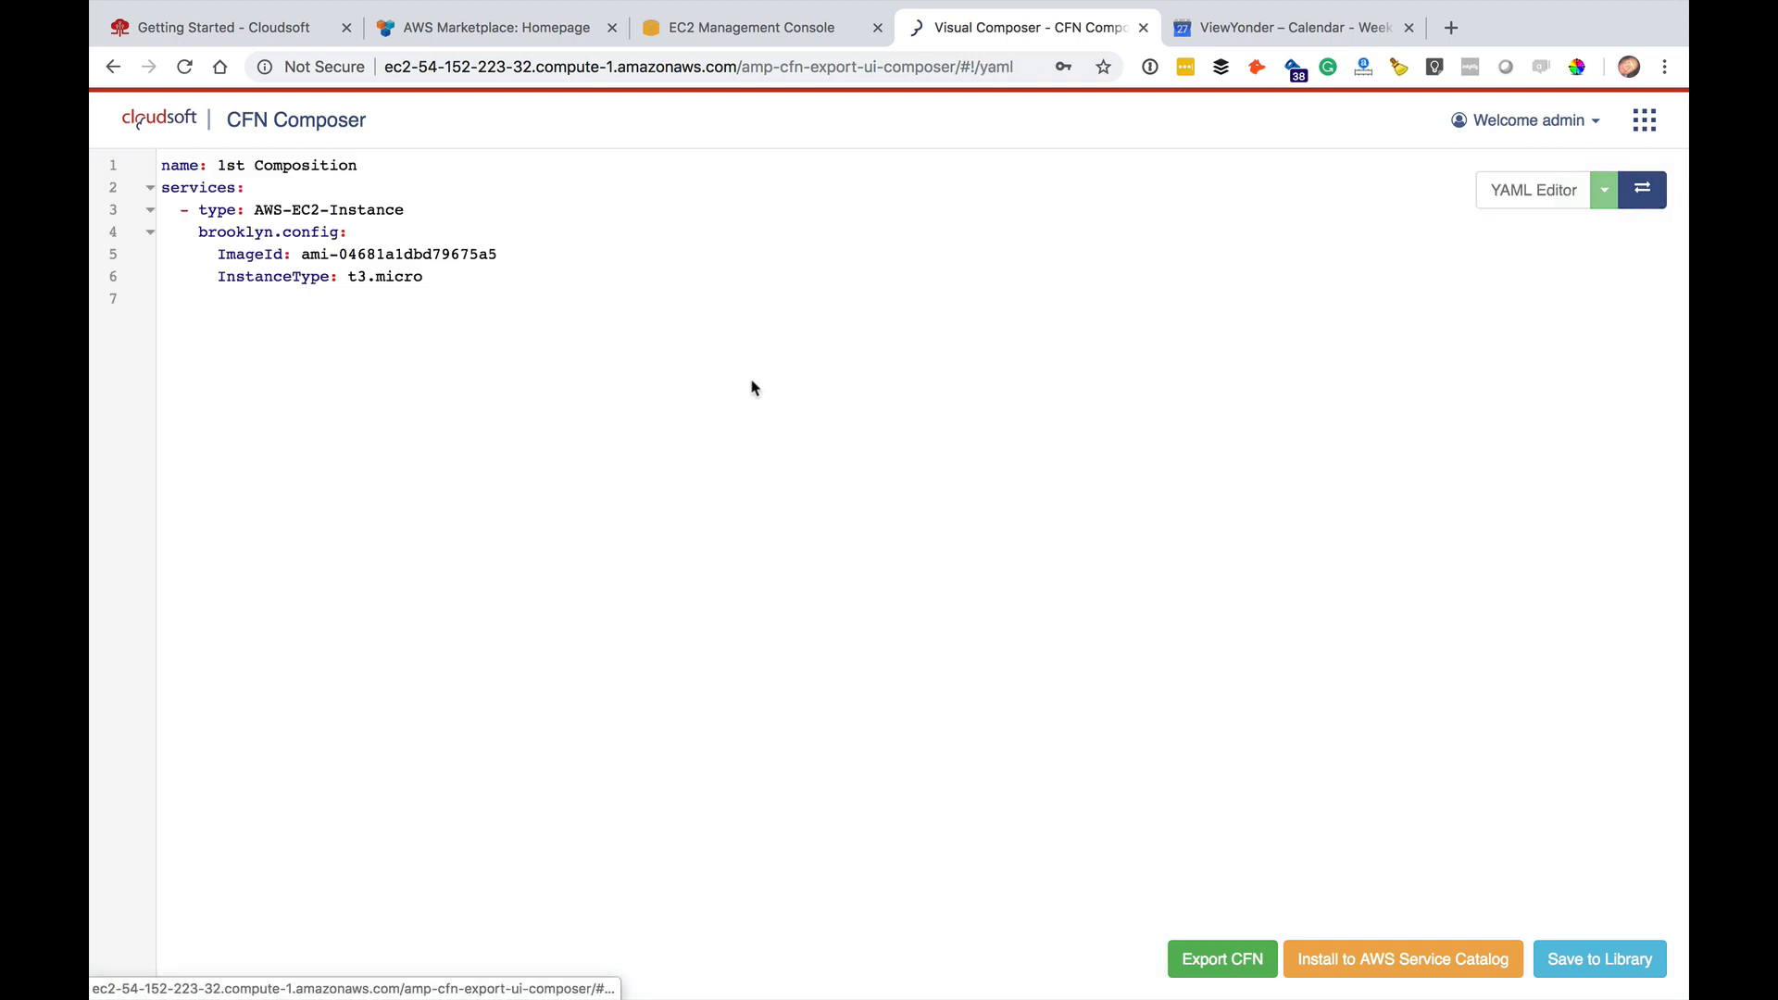
pyautogui.moveTo(520, 297); pyautogui.dragTo(153, 170)
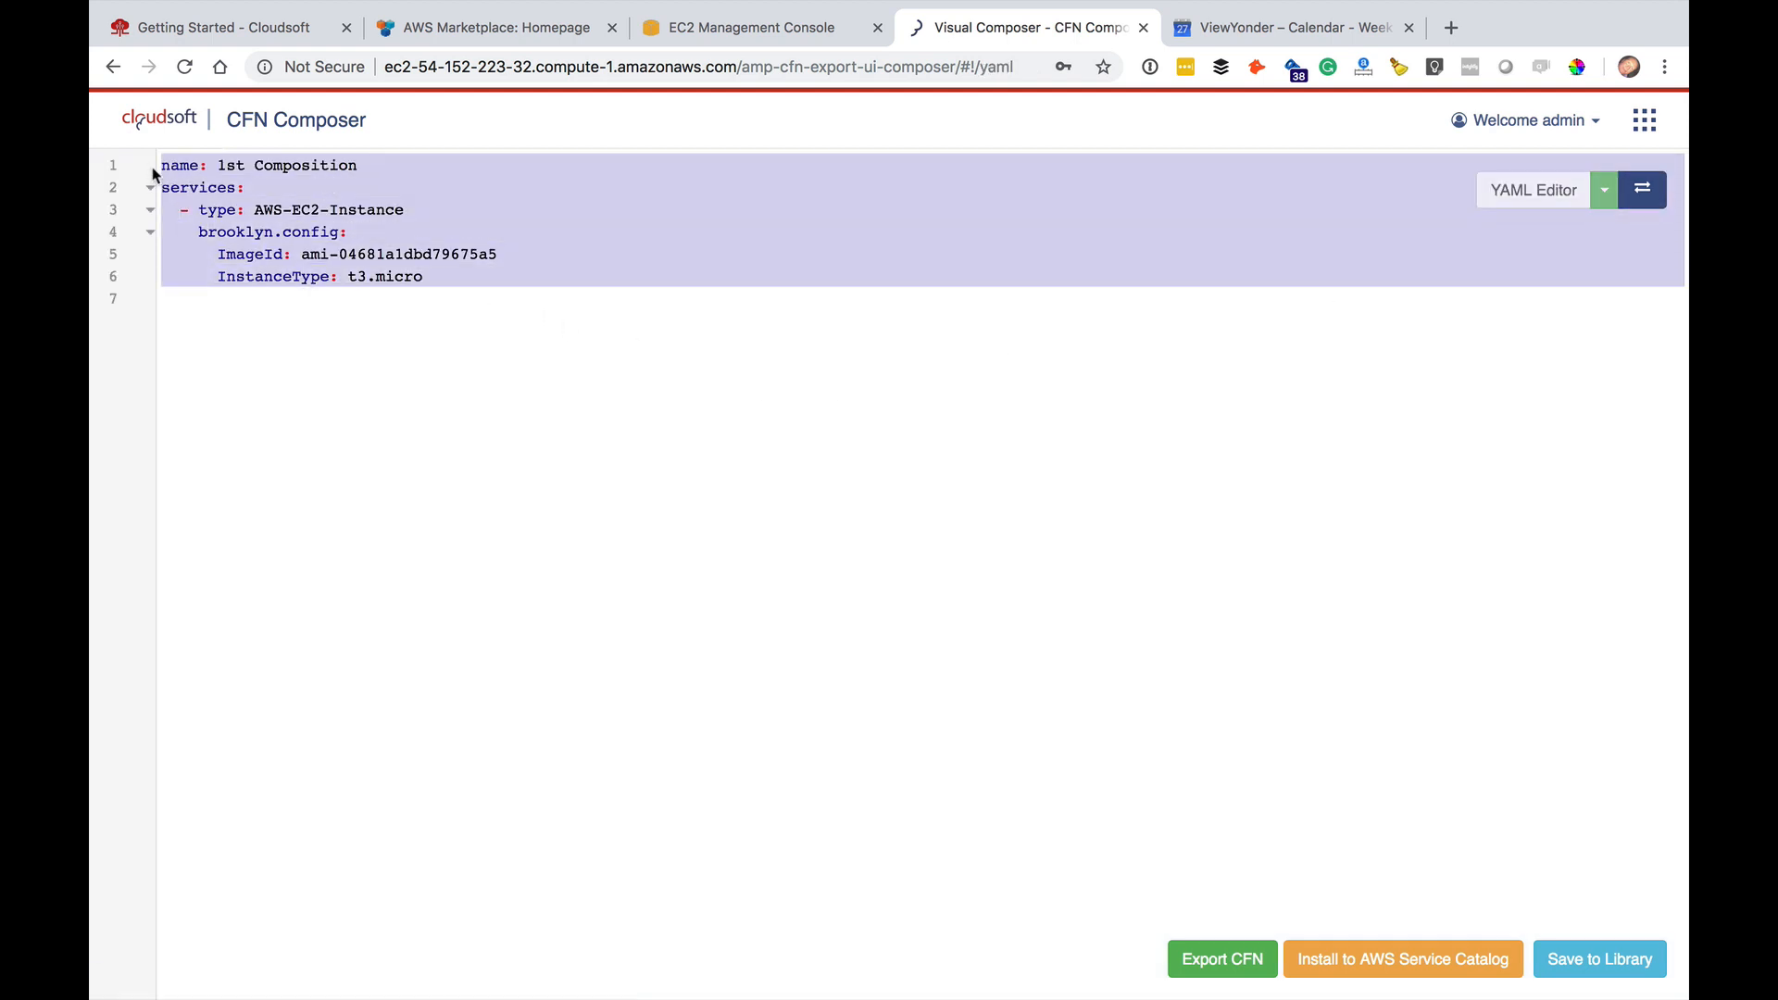
pyautogui.click(1646, 196)
pyautogui.click(1649, 202)
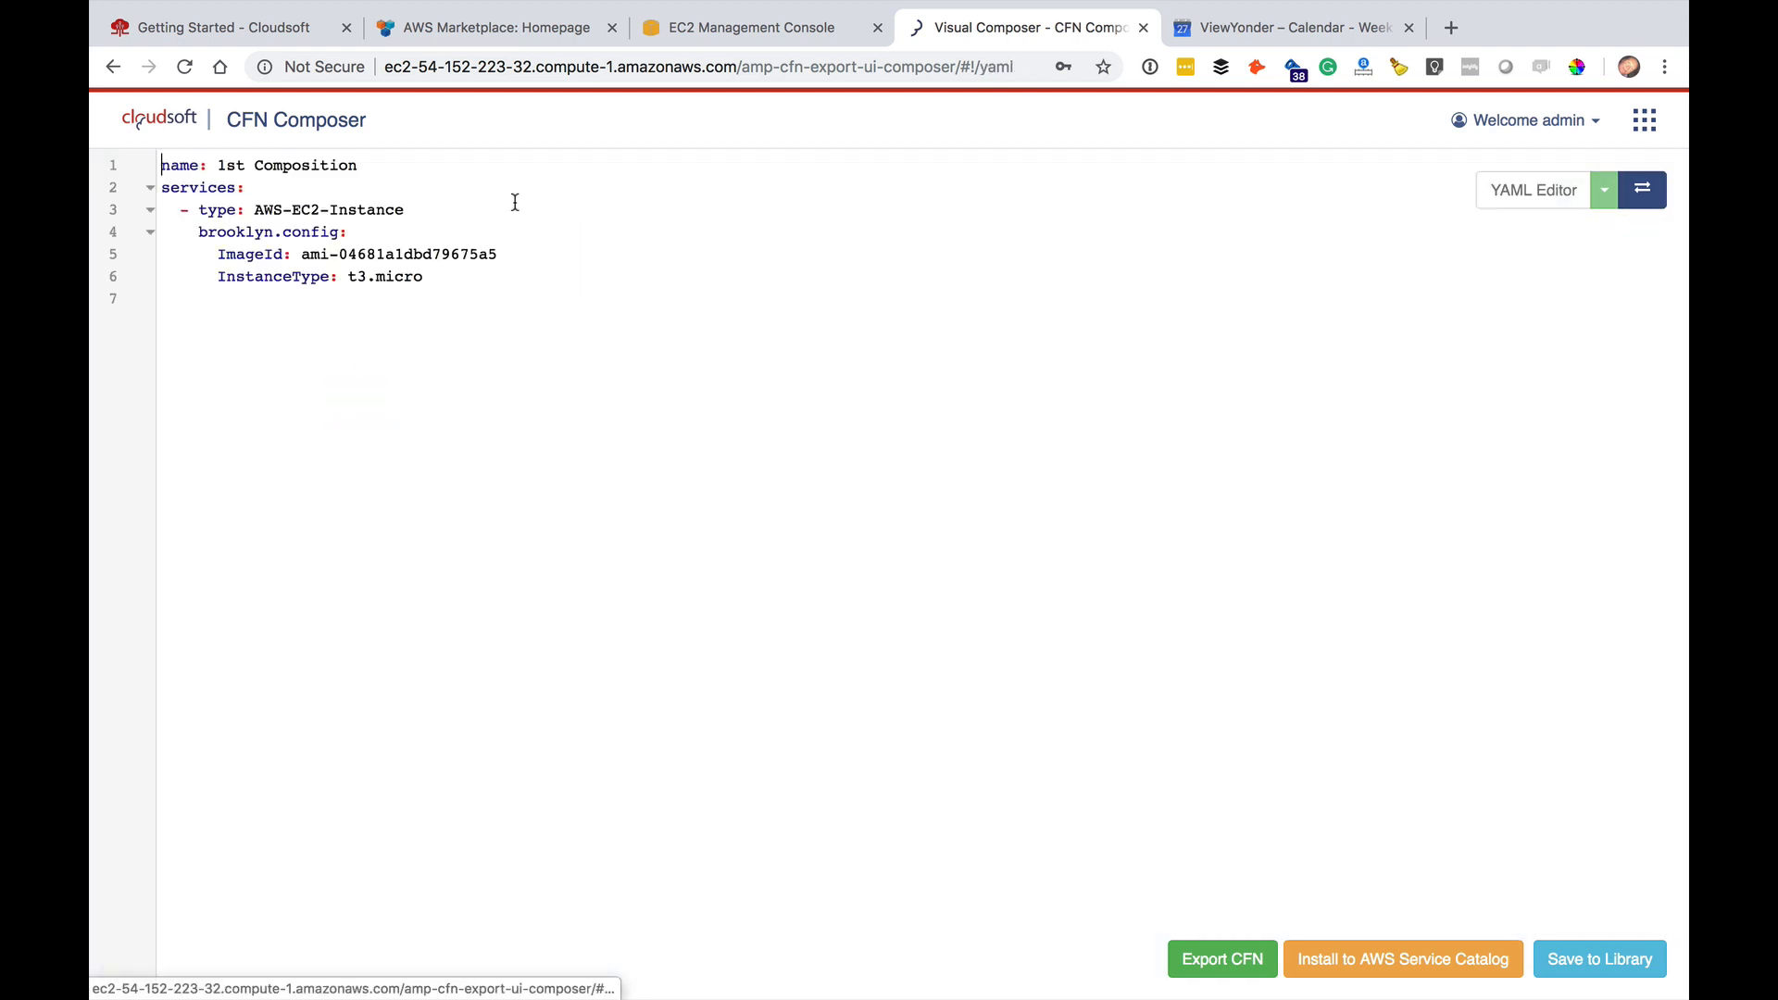
pyautogui.moveTo(460, 286); pyautogui.dragTo(106, 174)
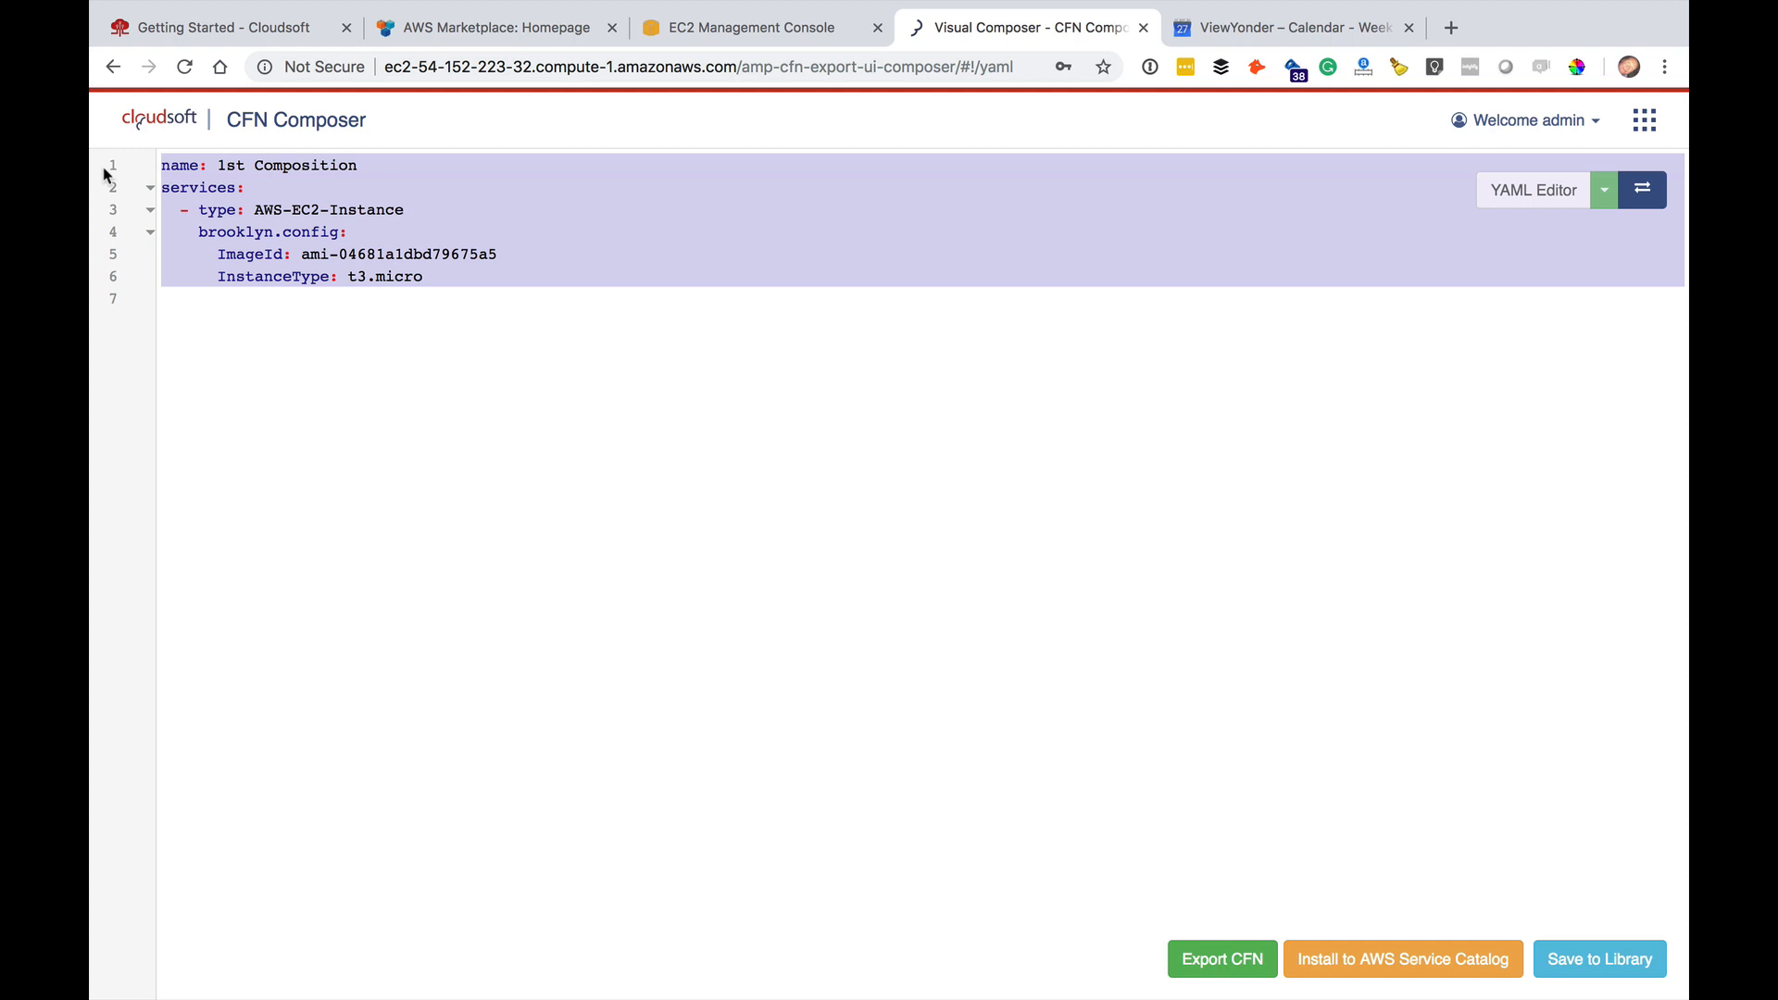
pyautogui.click(522, 272)
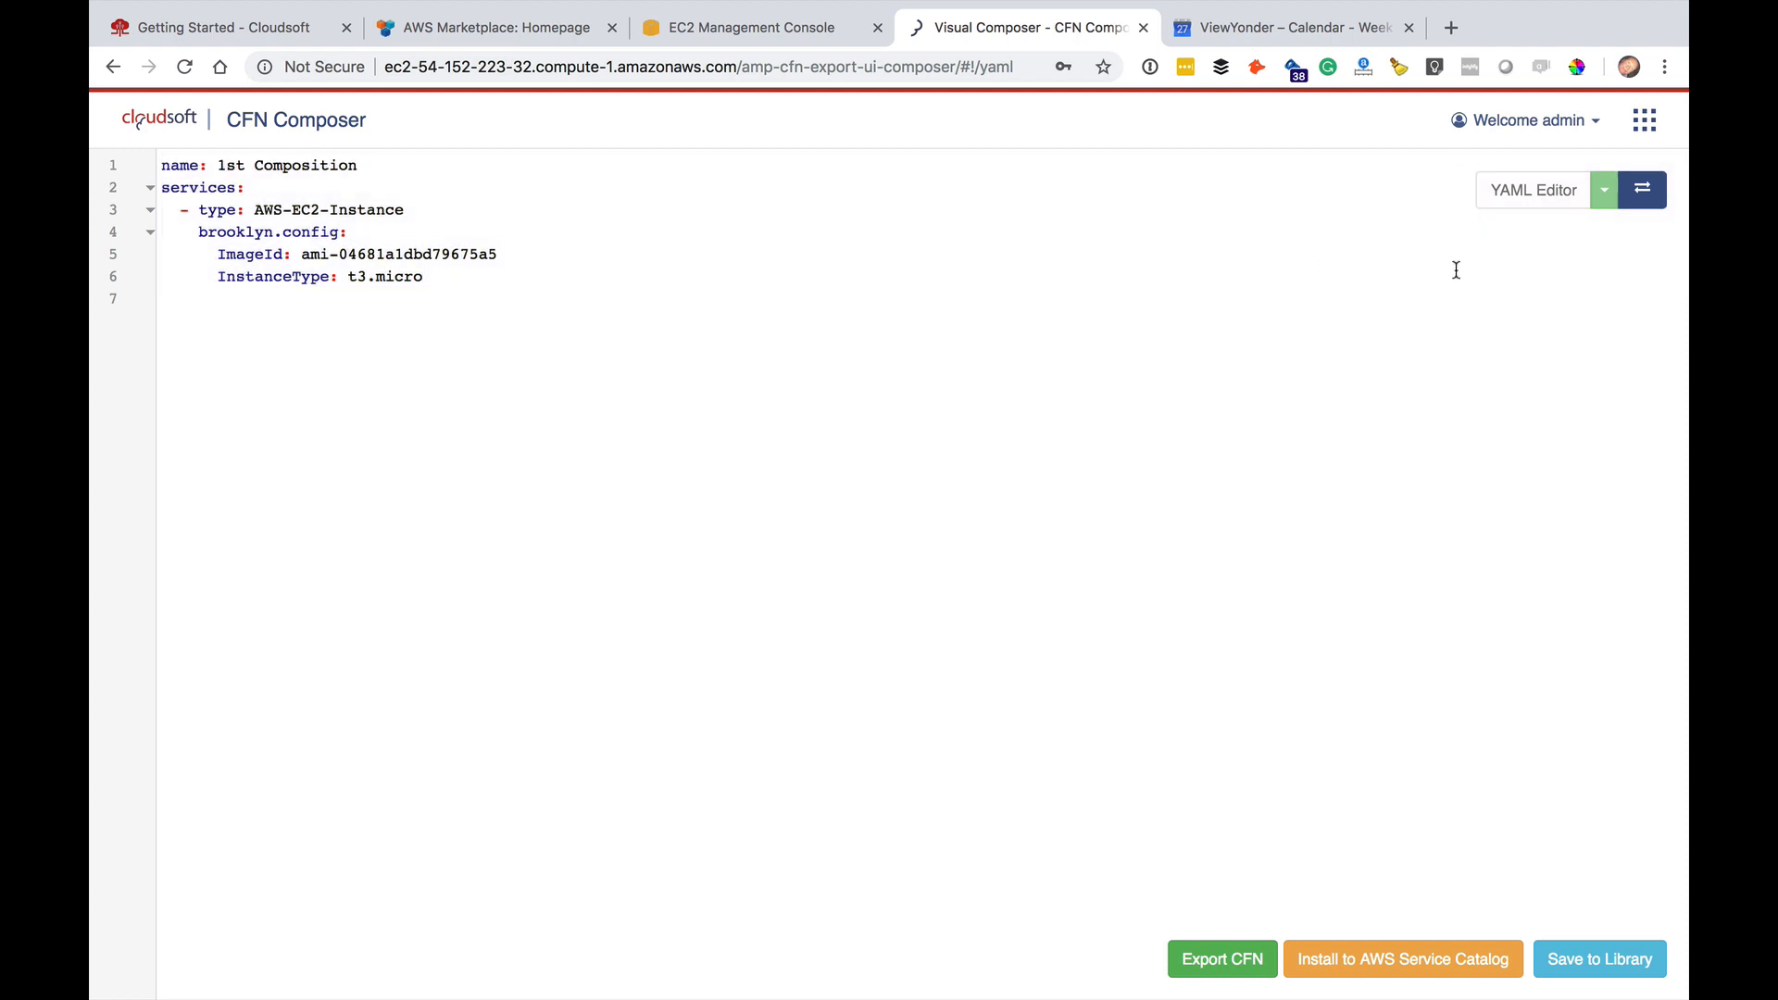
pyautogui.click(1642, 191)
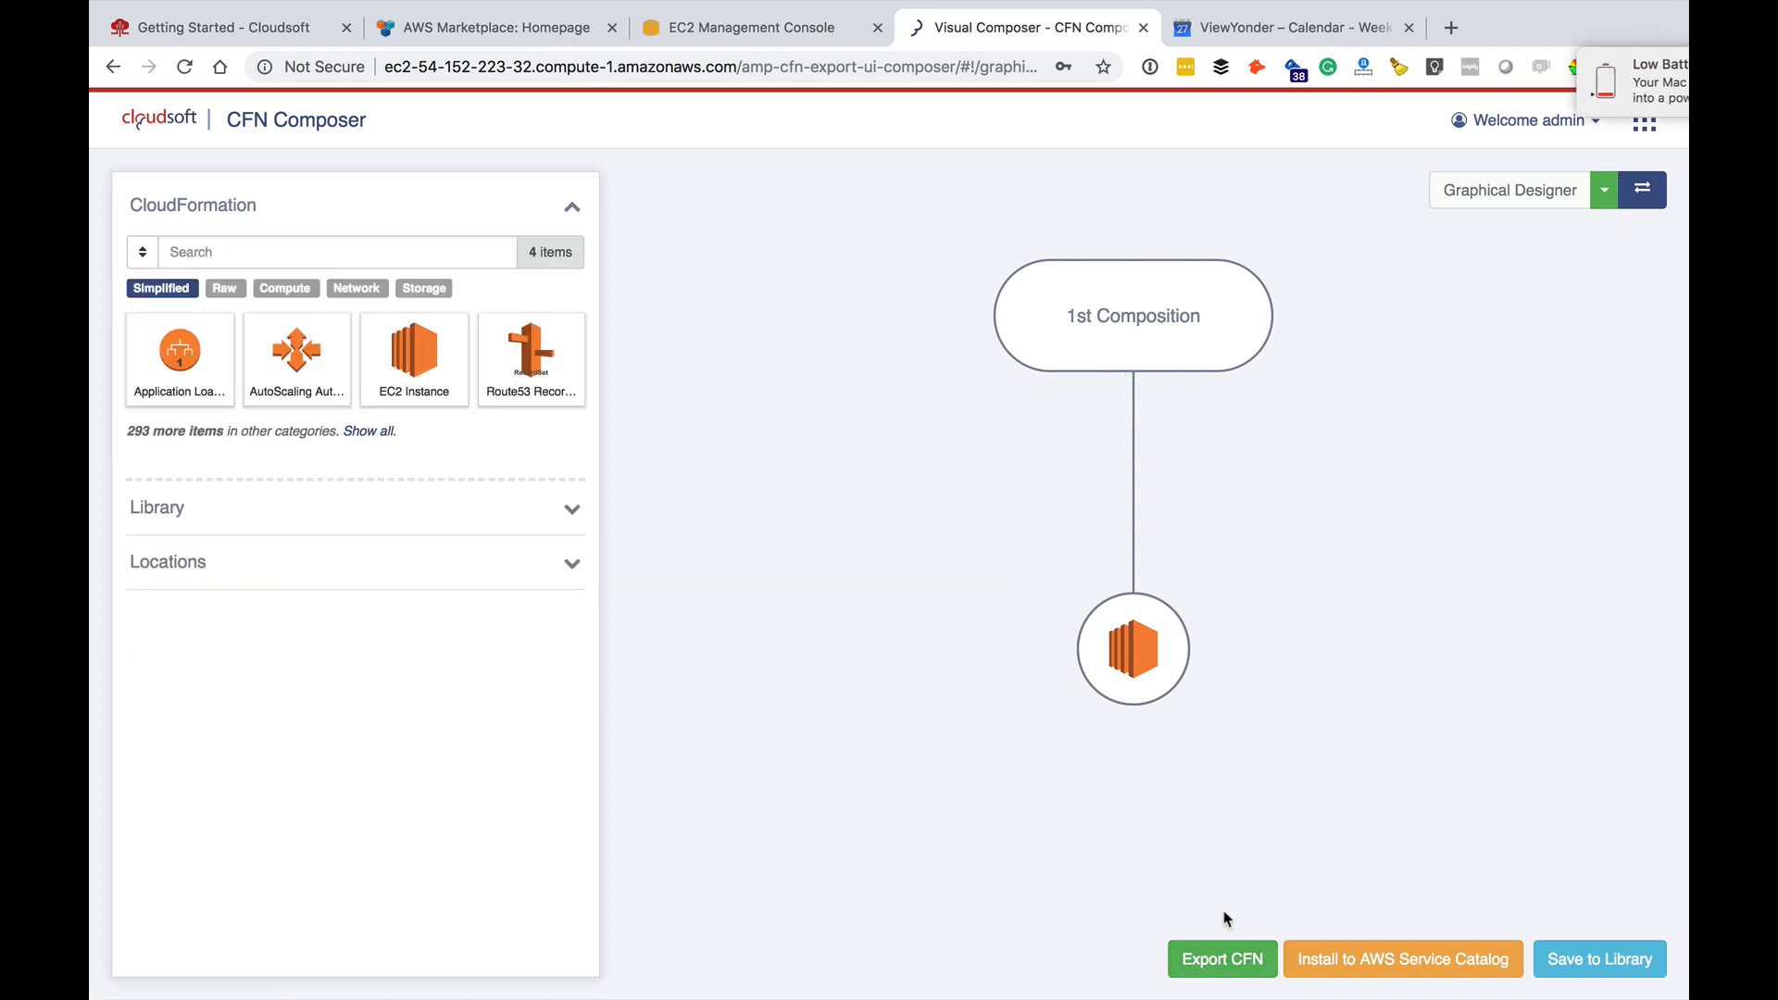
# - Export the blueprint as a CloudFormation template, review the downloaded YAML file in TextEdit, and return to CFN Composer
pyautogui.click(1223, 959)
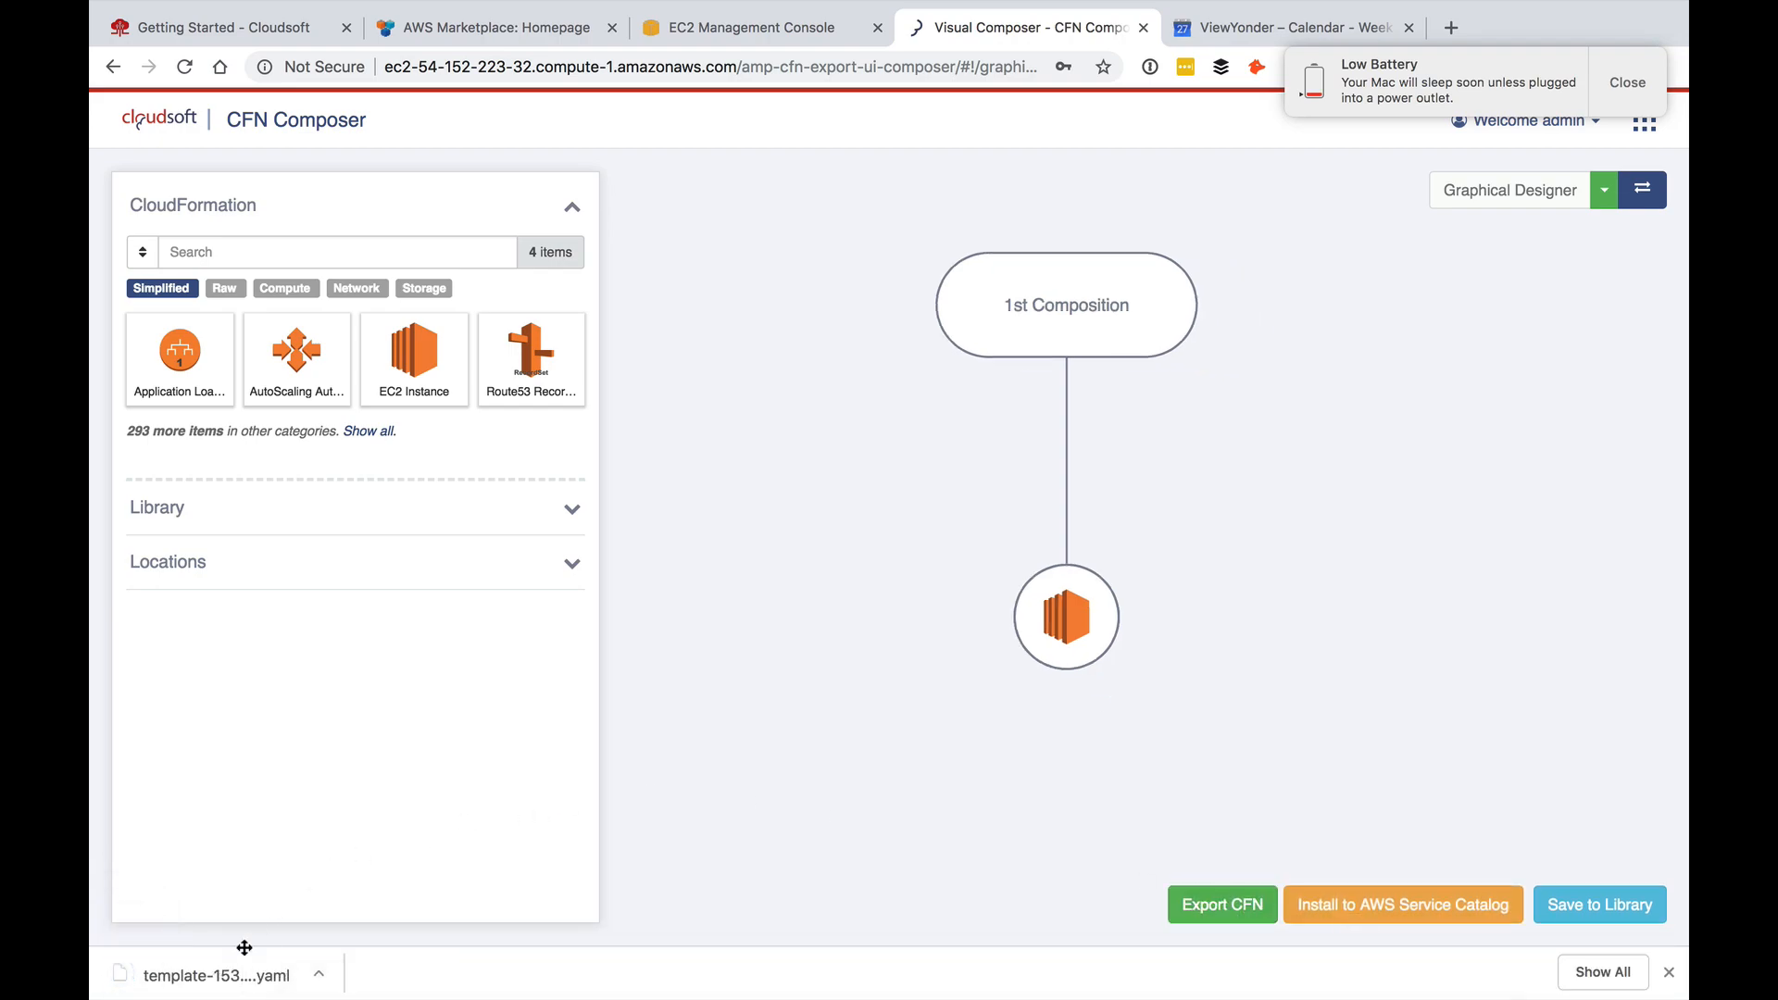
pyautogui.click(223, 974)
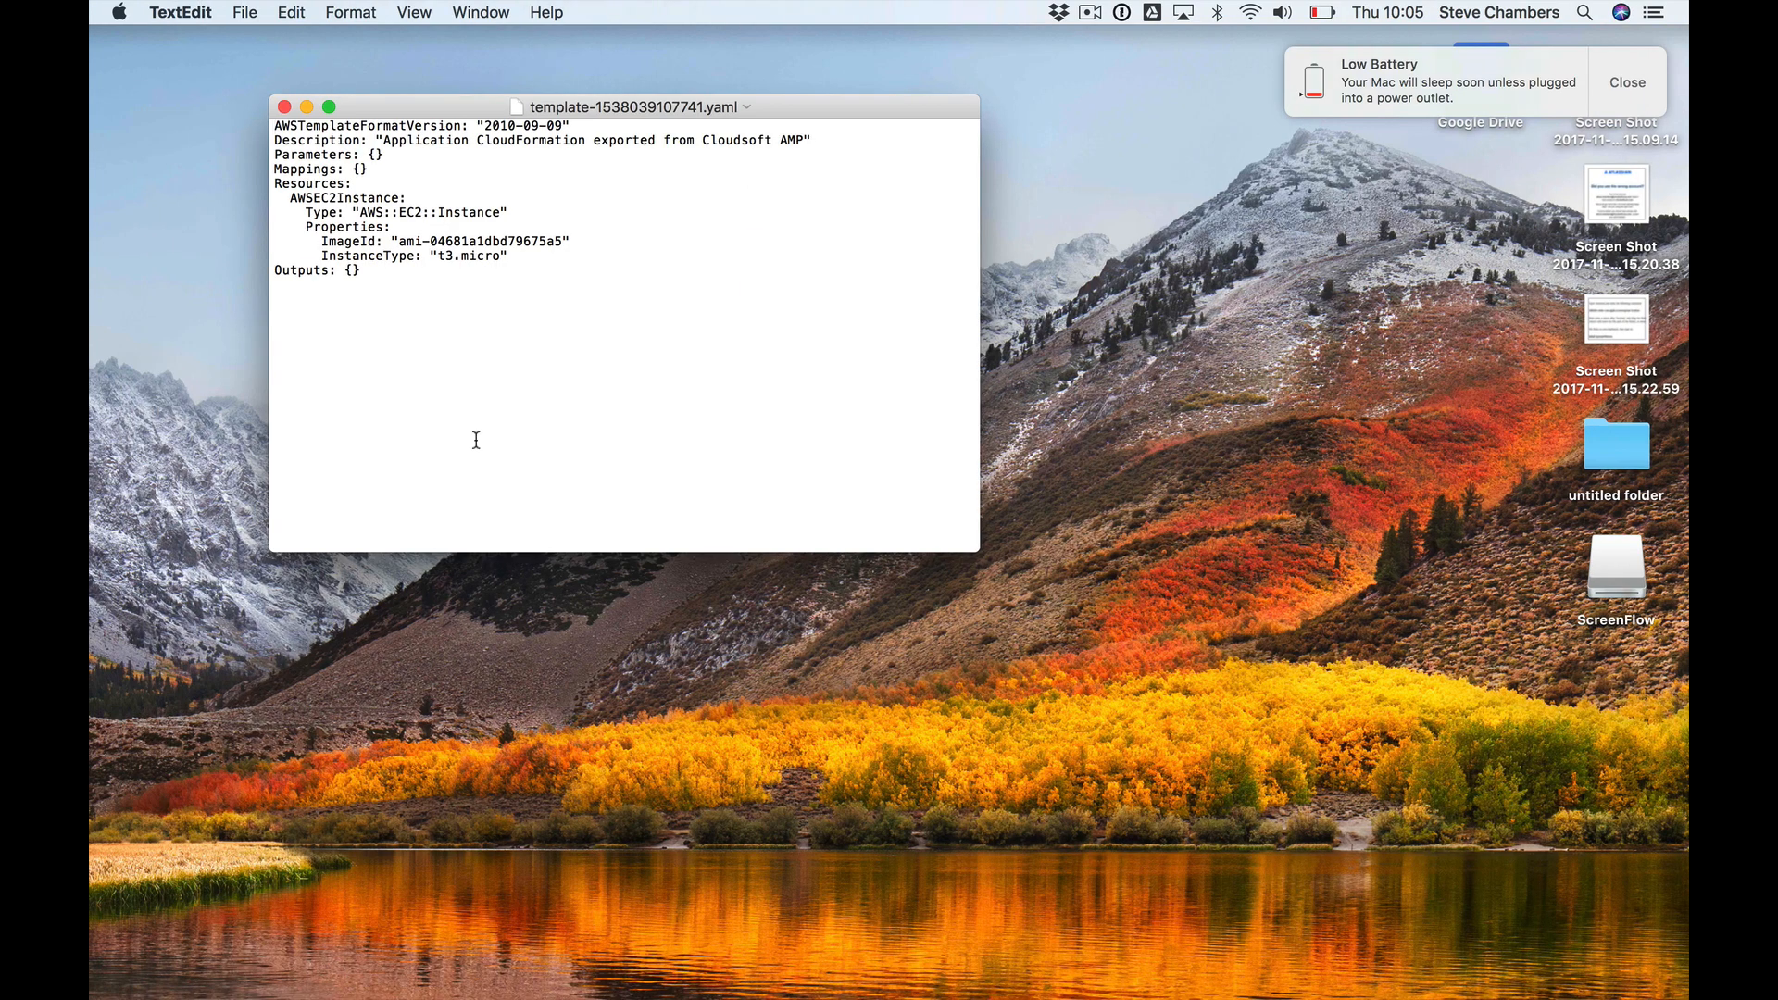
pyautogui.moveTo(420, 279); pyautogui.dragTo(260, 113)
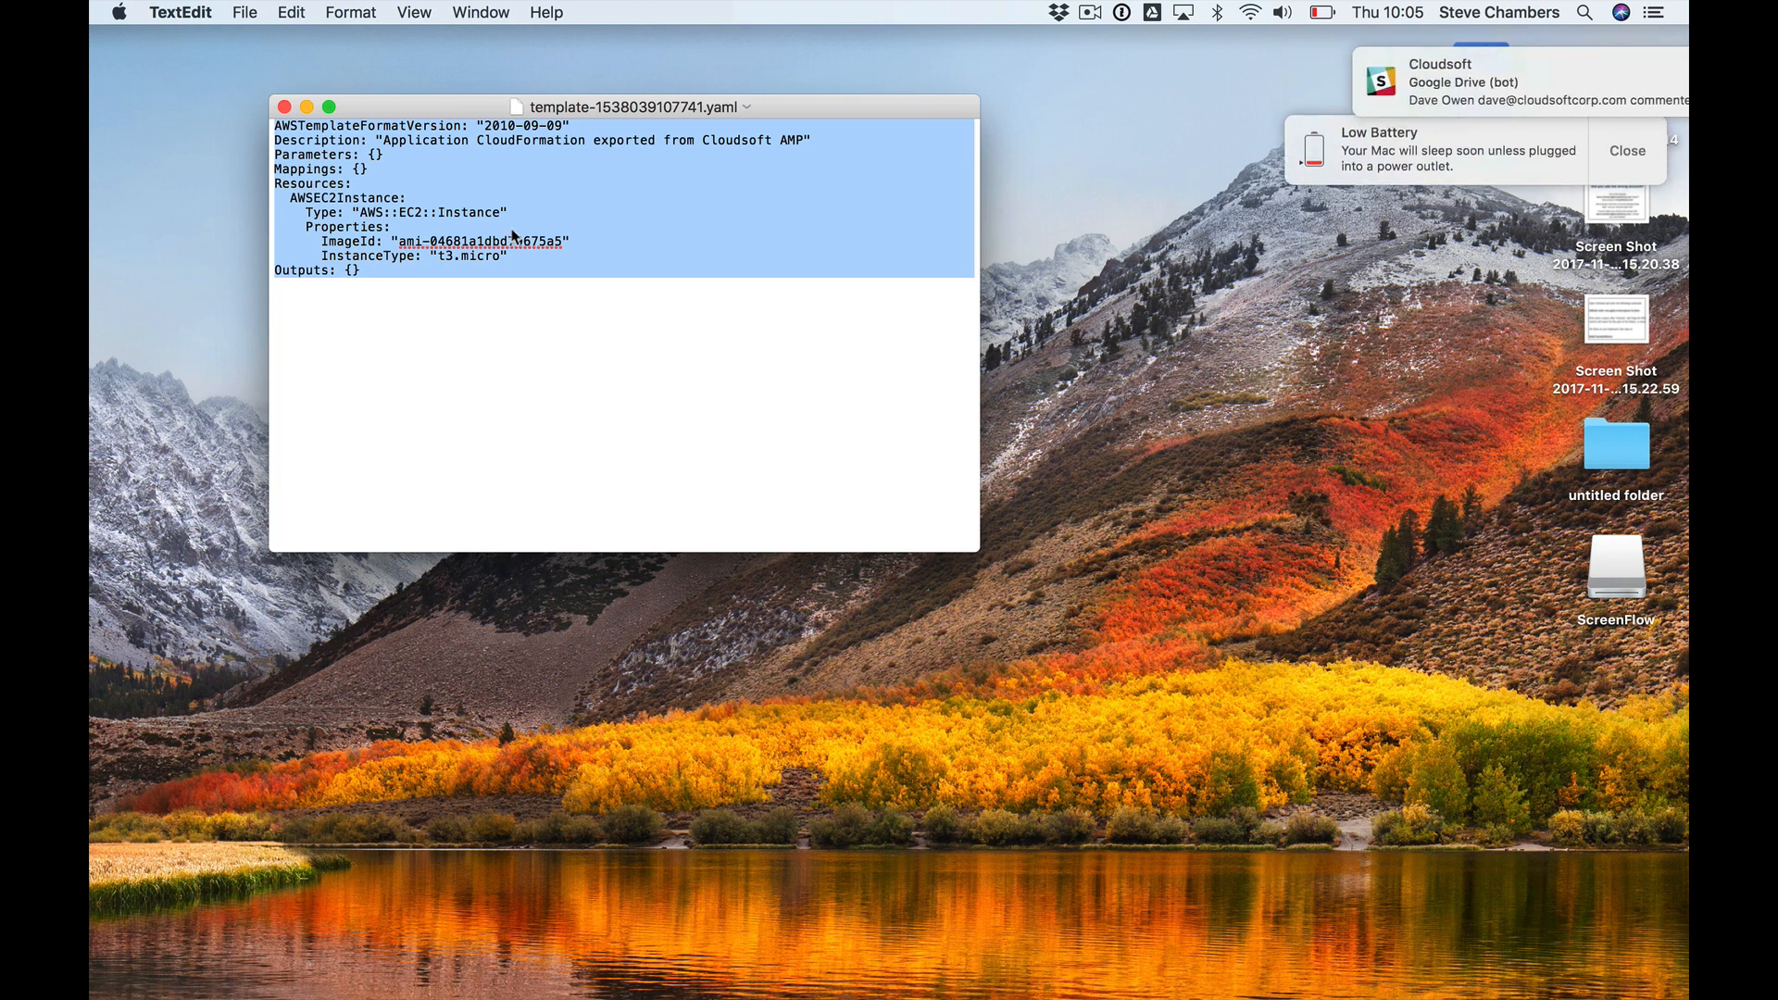
pyautogui.press('super+Tab')
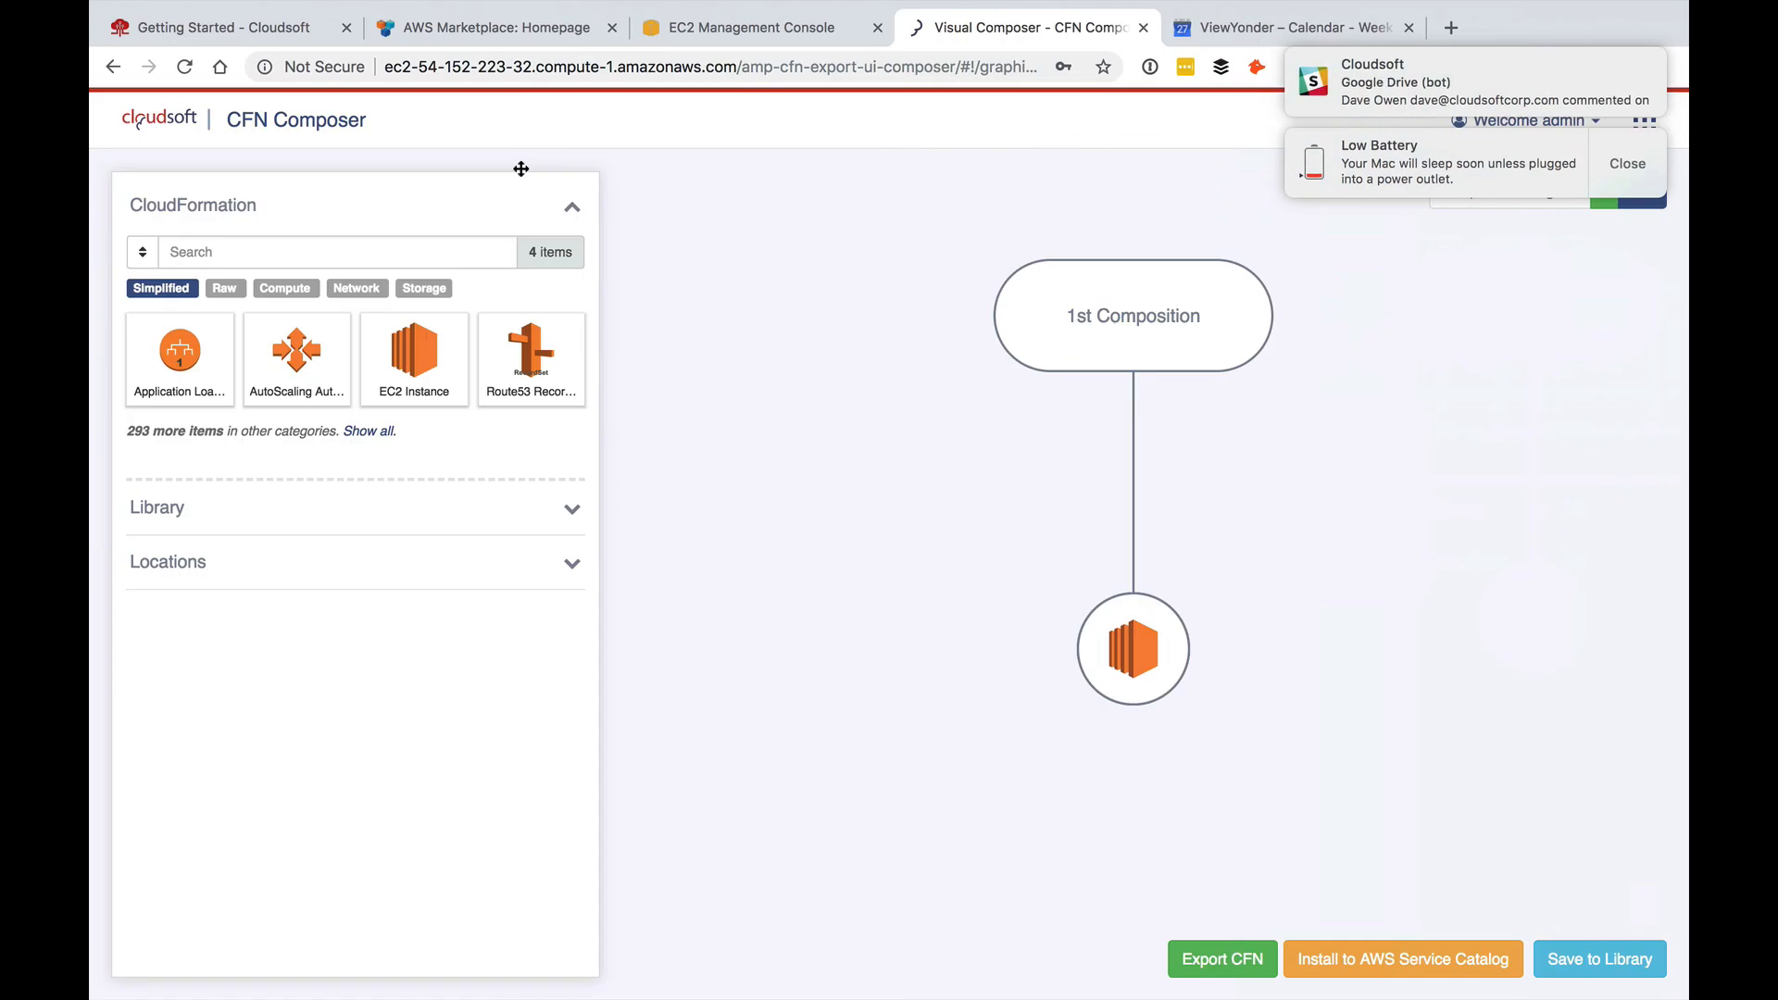
pyautogui.click(1093, 12)
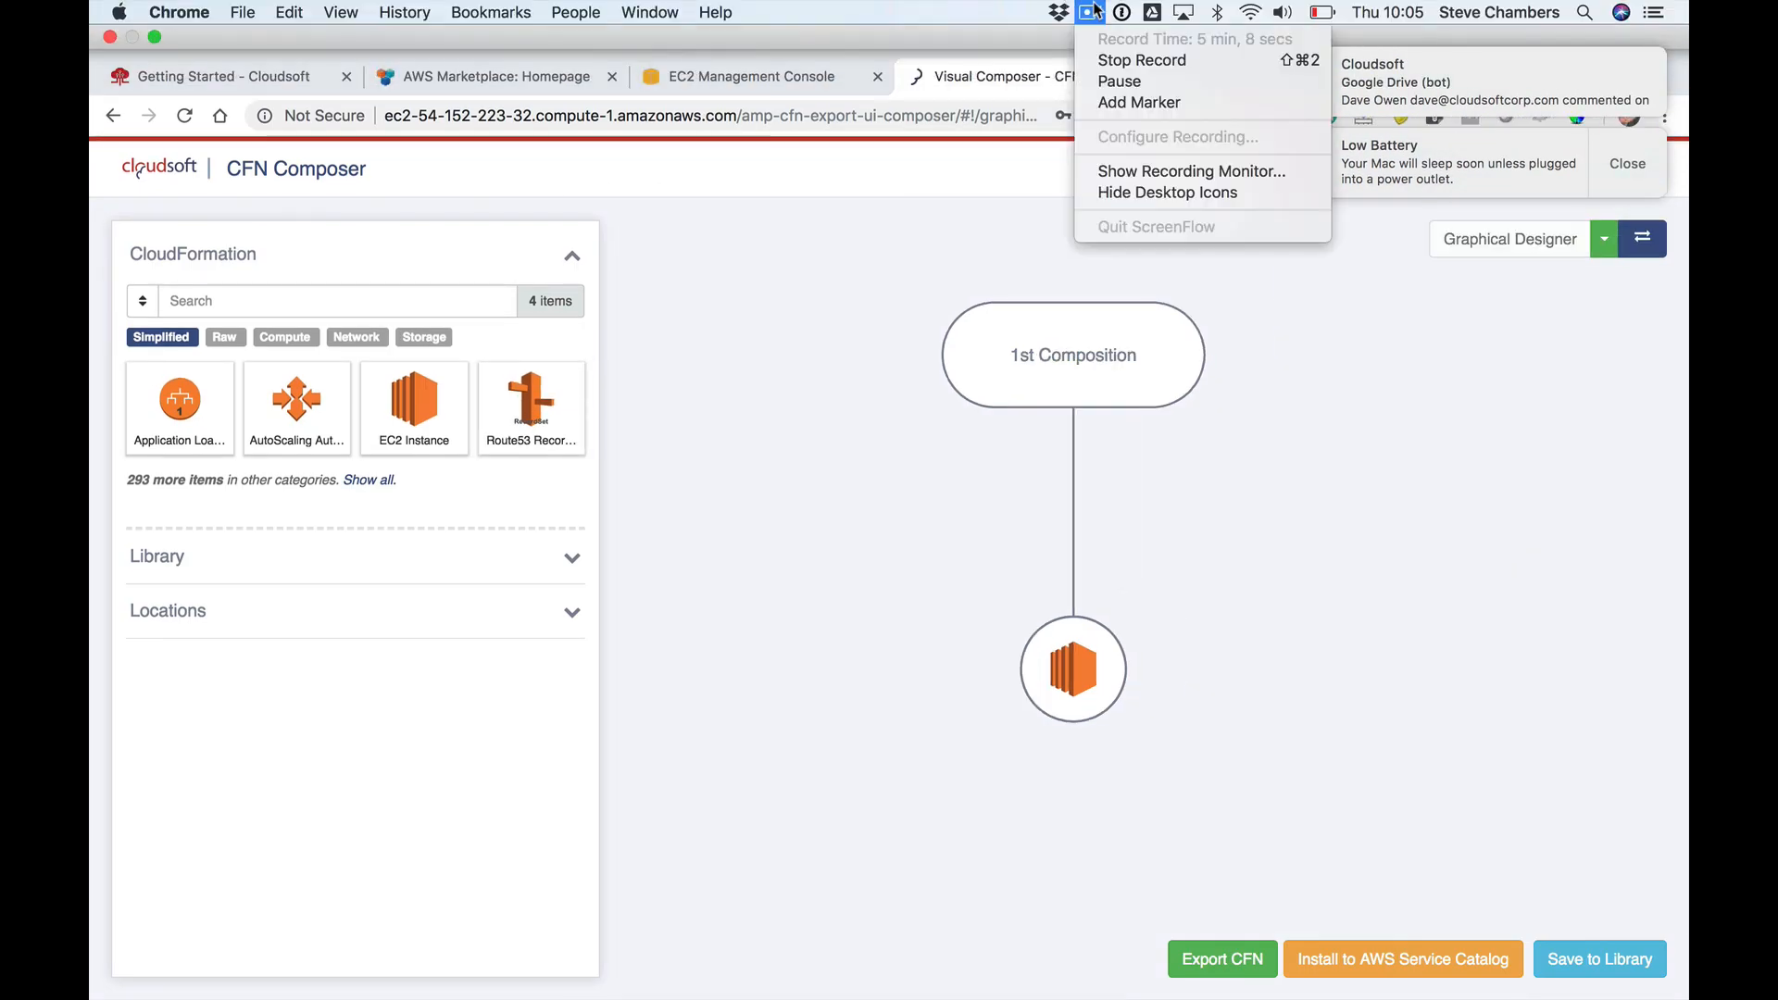